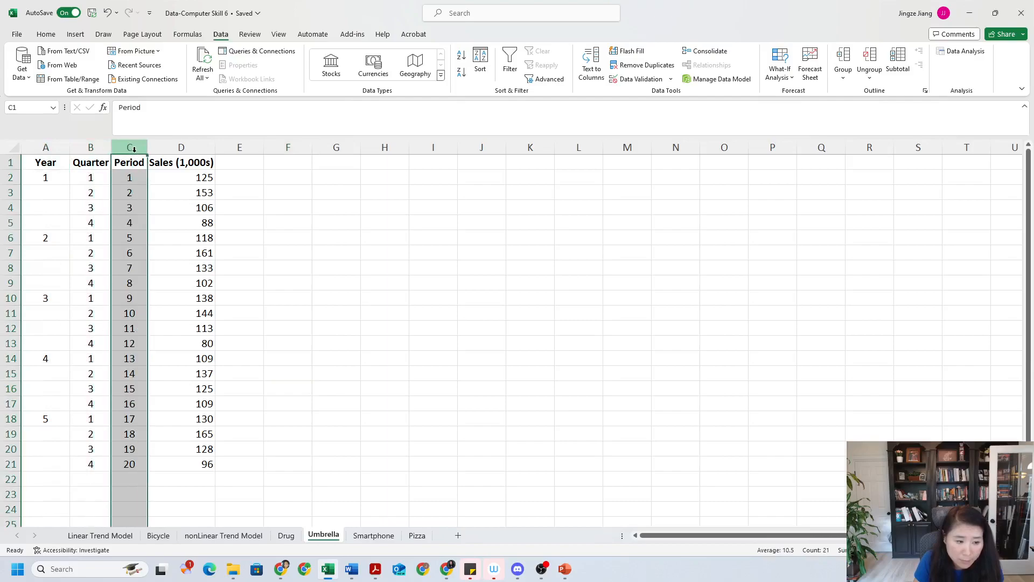
click(181, 147)
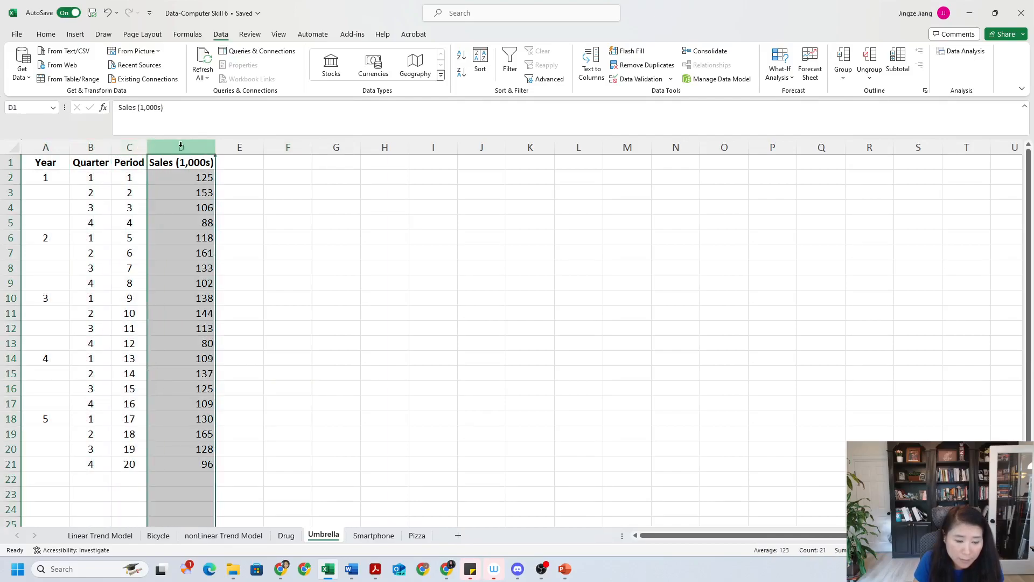
drag(198, 178, 203, 464)
click(284, 413)
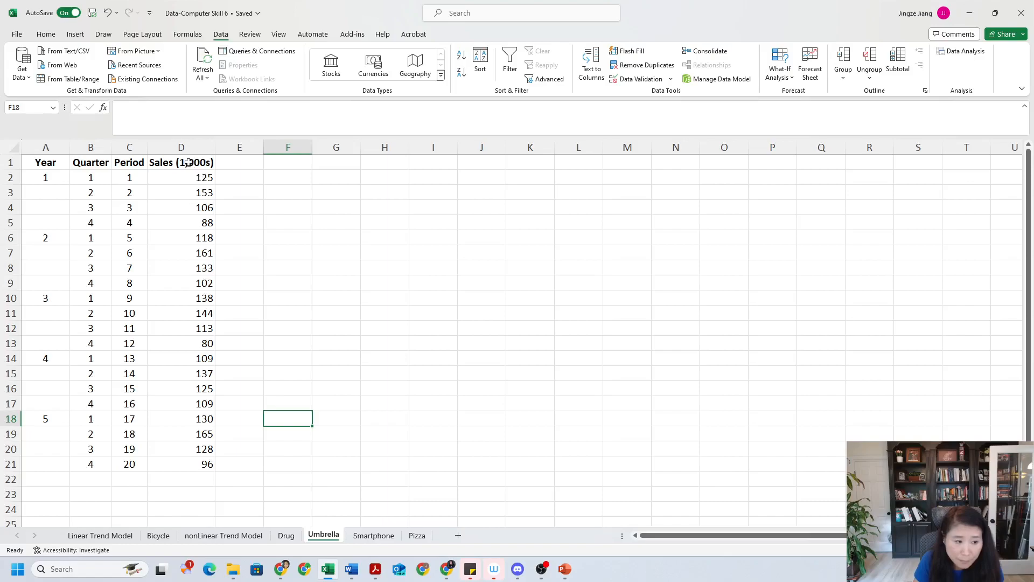
Insert a blank 2-D line chart beside the data on the Umbrella sheet
click(342, 236)
click(78, 35)
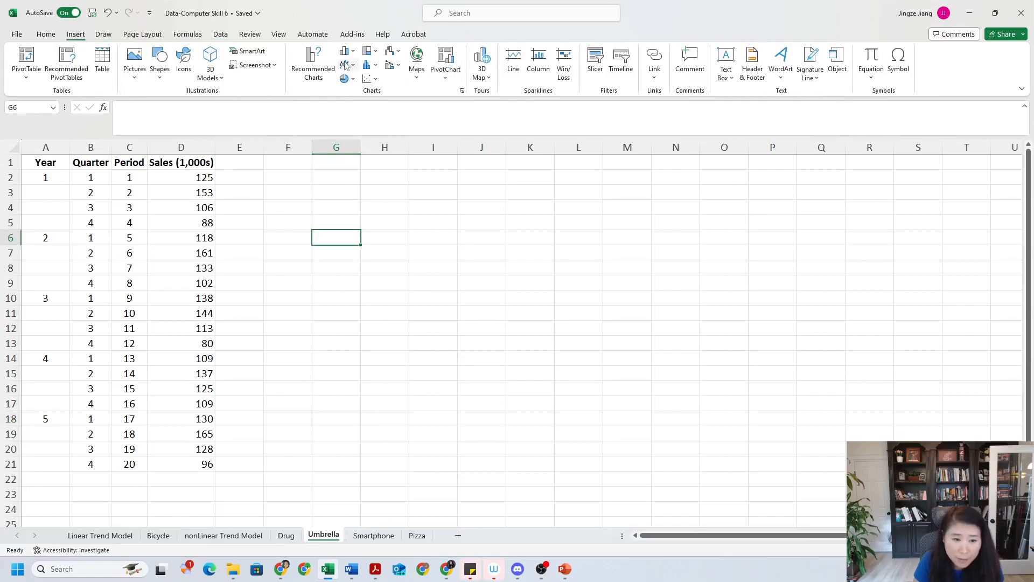
click(345, 64)
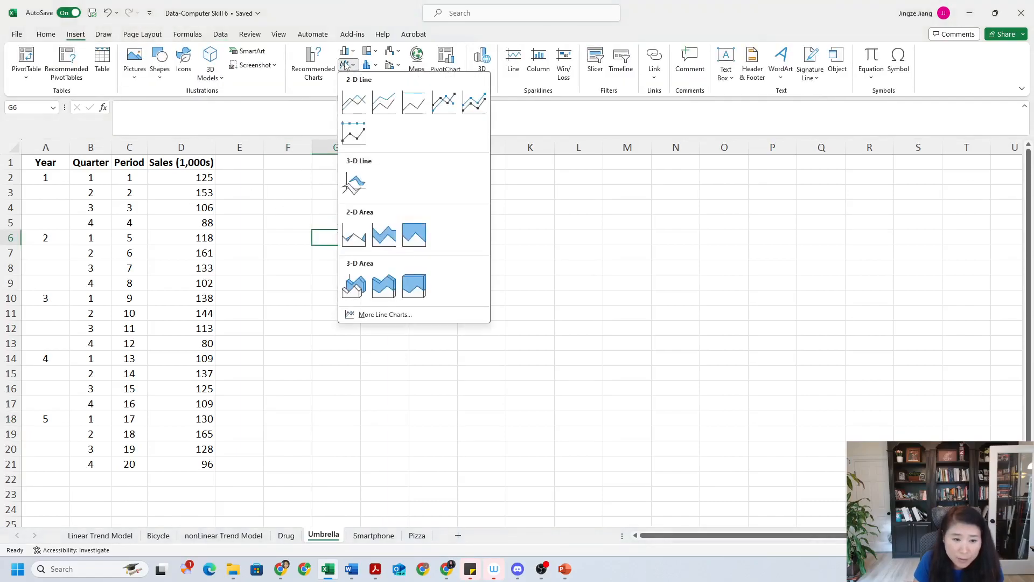
click(355, 105)
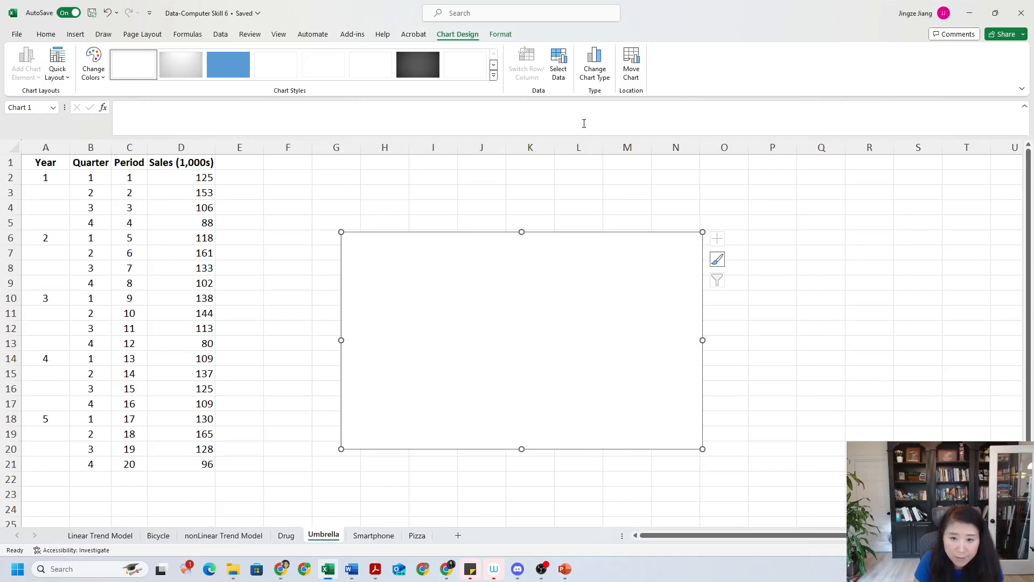
Add a data series to the blank chart, named from cell D1 with values from D2:D21
click(561, 67)
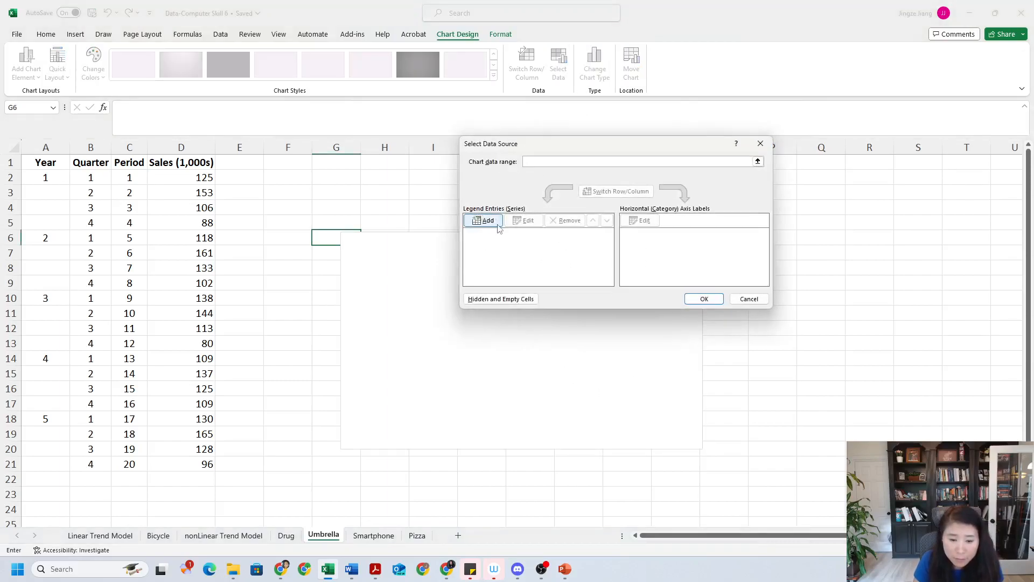
click(497, 225)
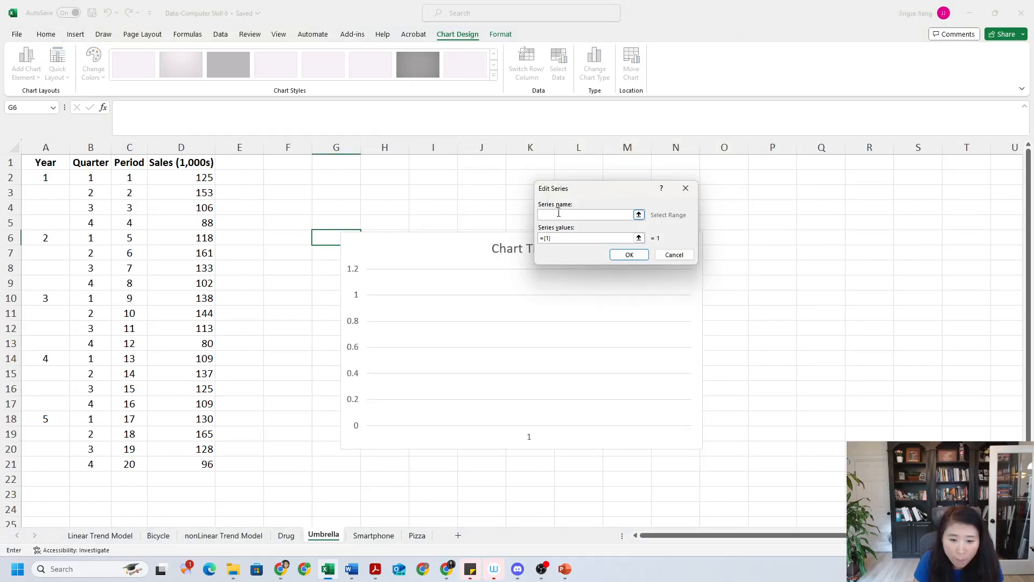
click(192, 163)
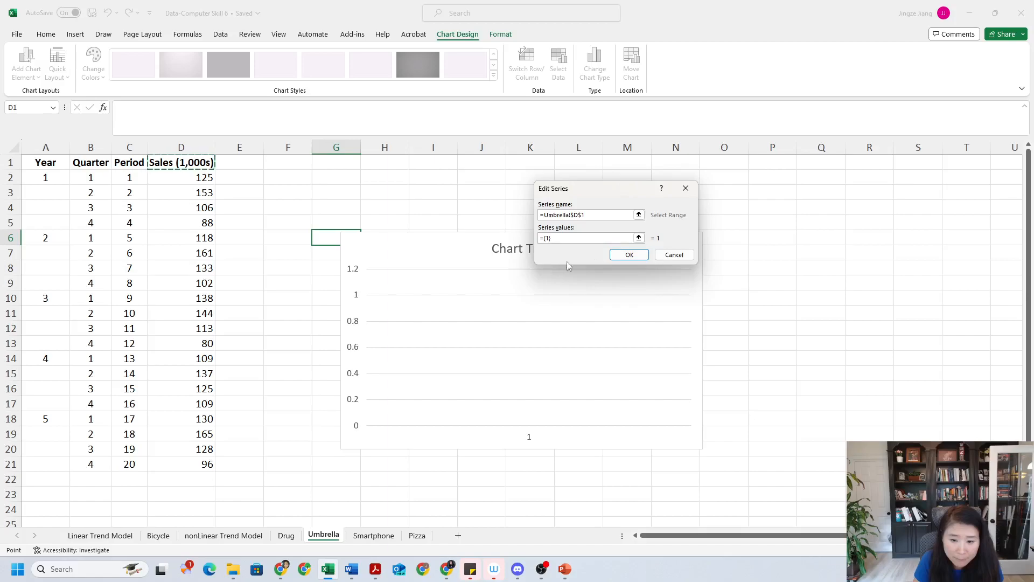
click(639, 238)
drag(208, 178, 187, 465)
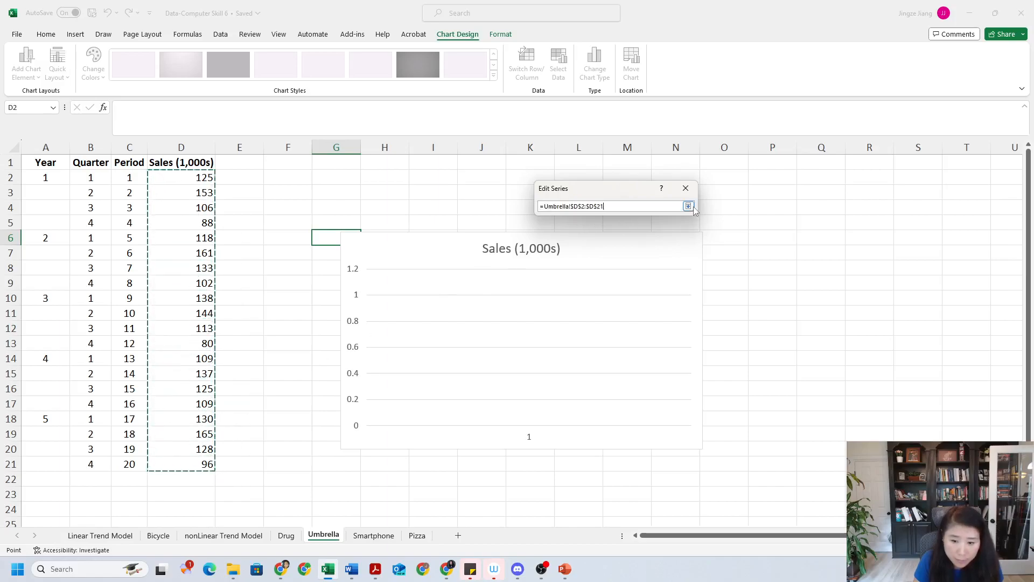
click(688, 205)
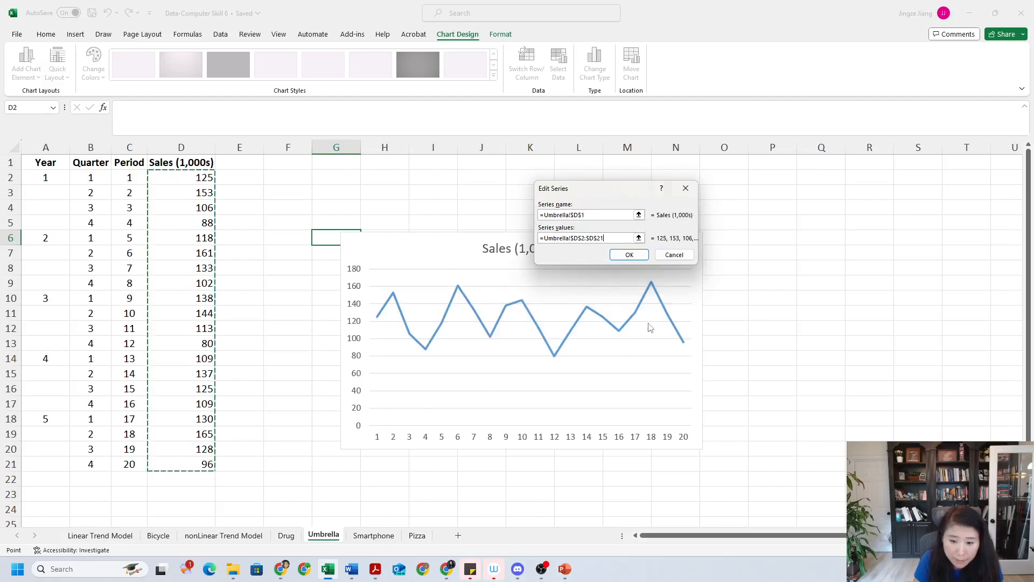
click(631, 255)
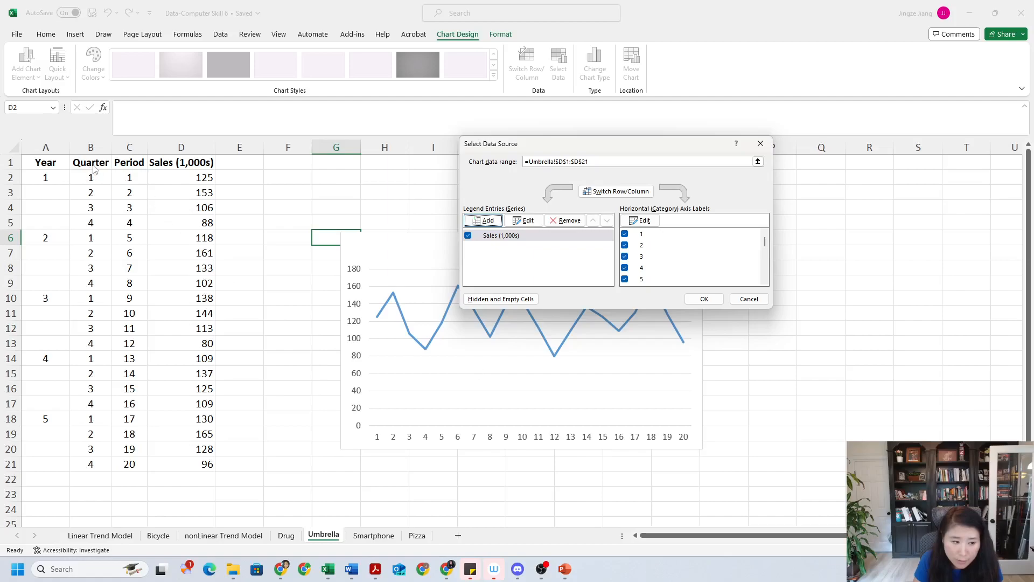
Set the chart's horizontal axis labels to the quarter numbers in B2:B21 and accept the data source
click(642, 220)
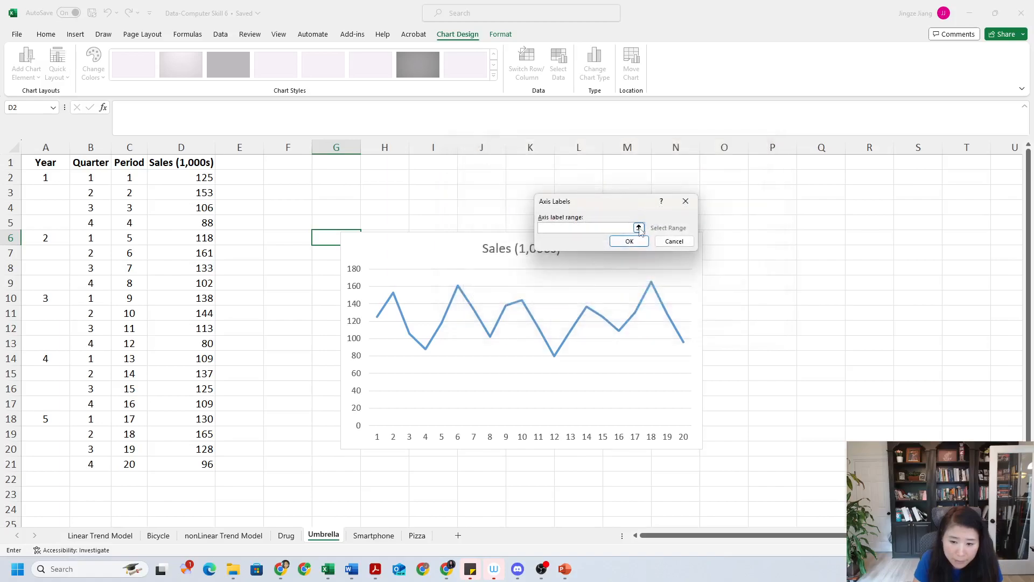
click(639, 228)
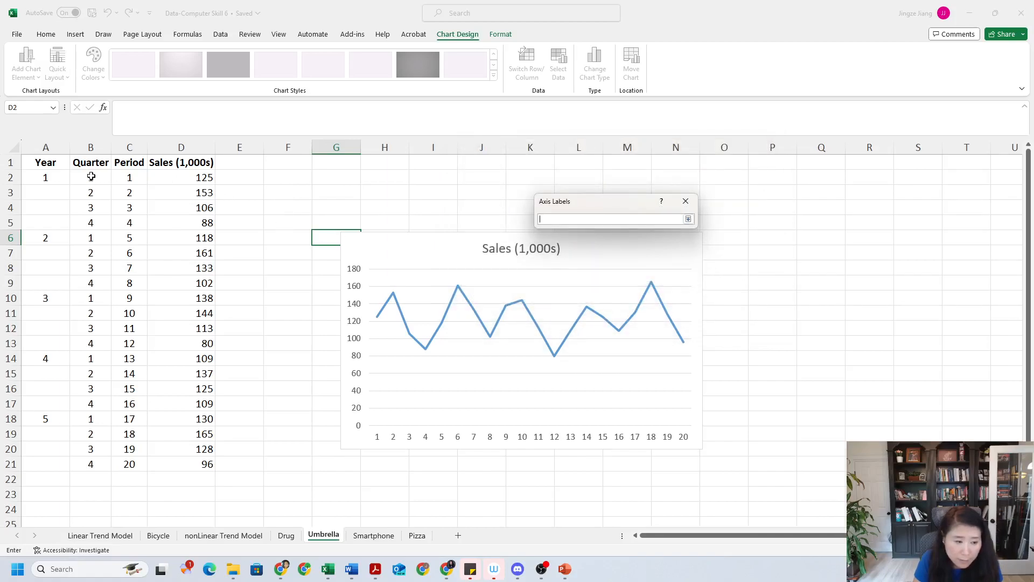
drag(91, 176, 87, 464)
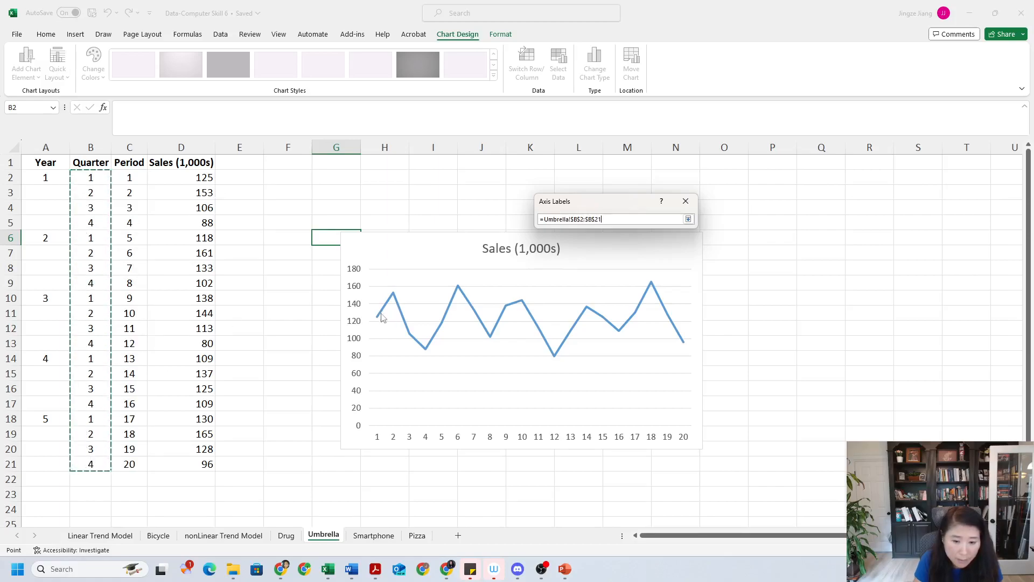
click(688, 219)
click(627, 241)
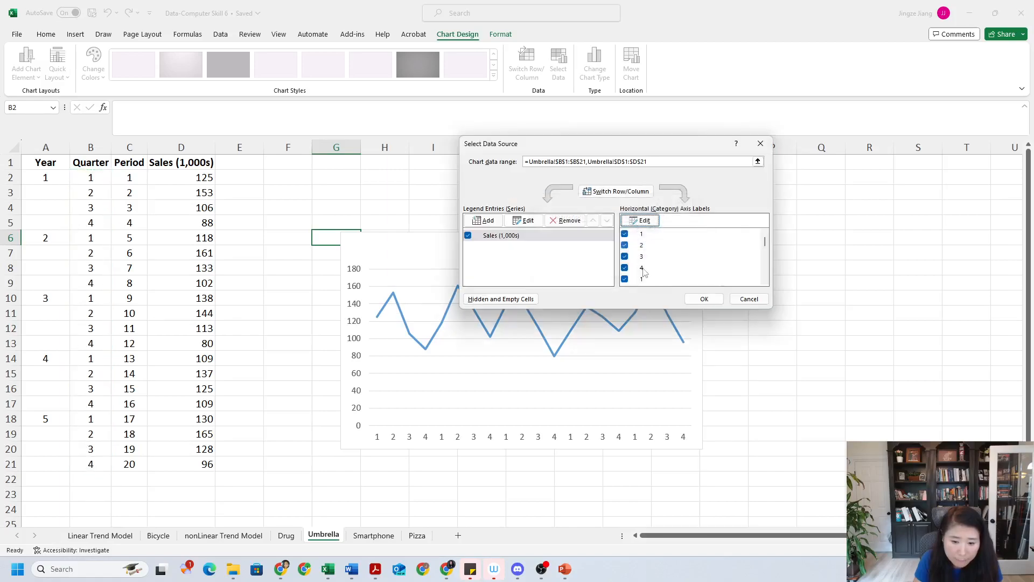
click(705, 299)
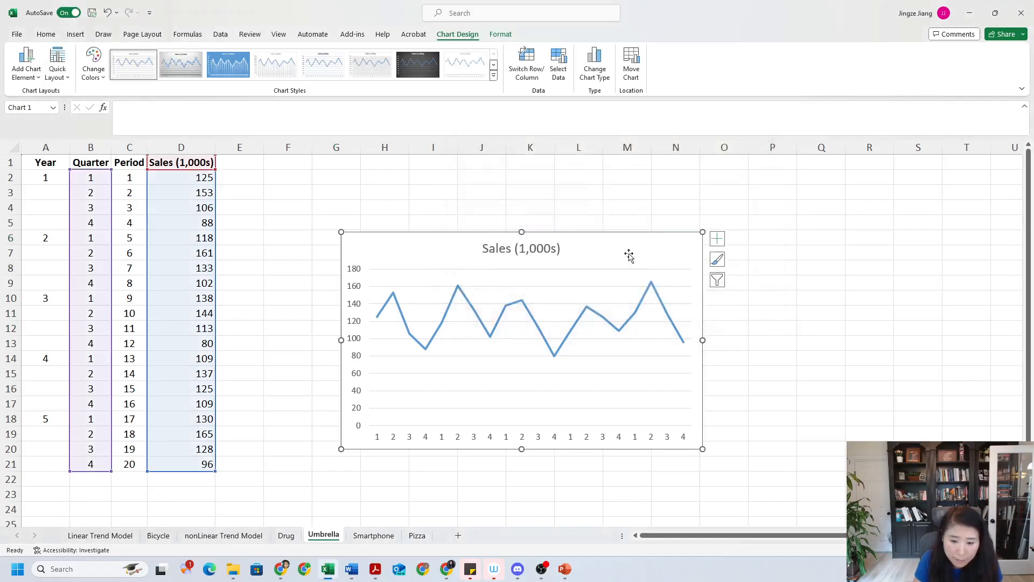
Enlarge the sales line chart, check its quarterly points, and move it to start around column J near row 2
drag(702, 449, 846, 477)
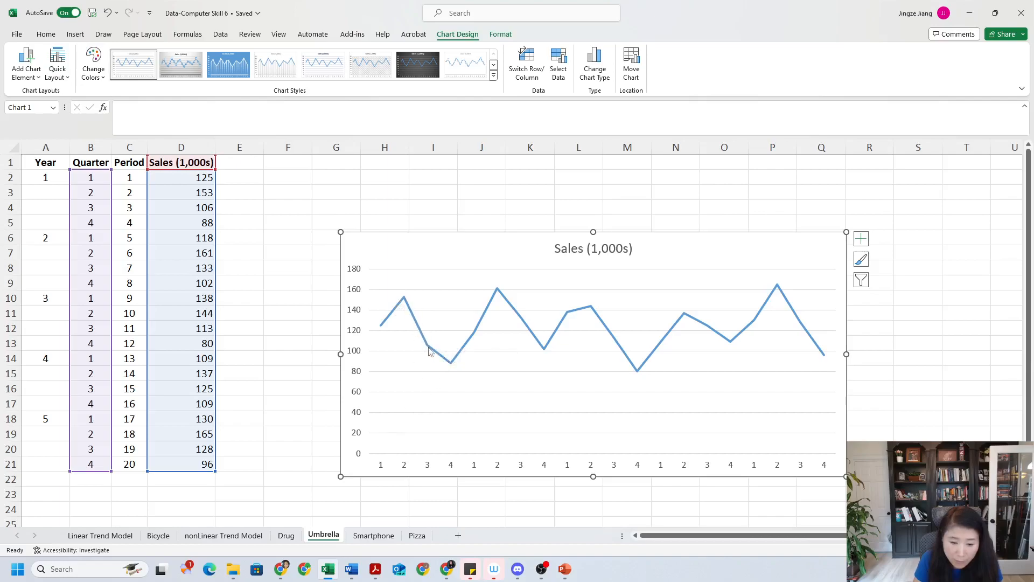
mouse_move(444, 362)
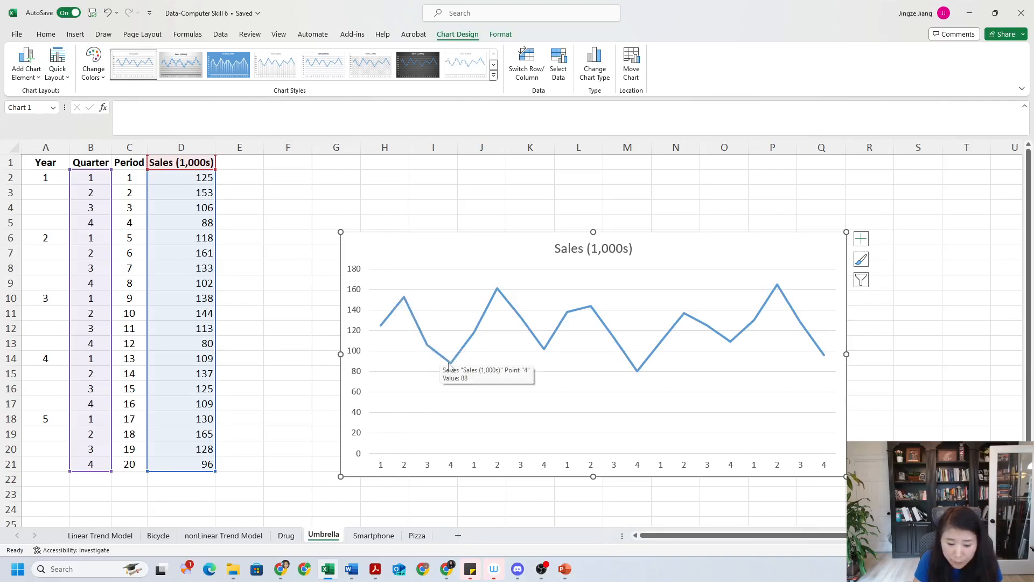
mouse_move(469, 348)
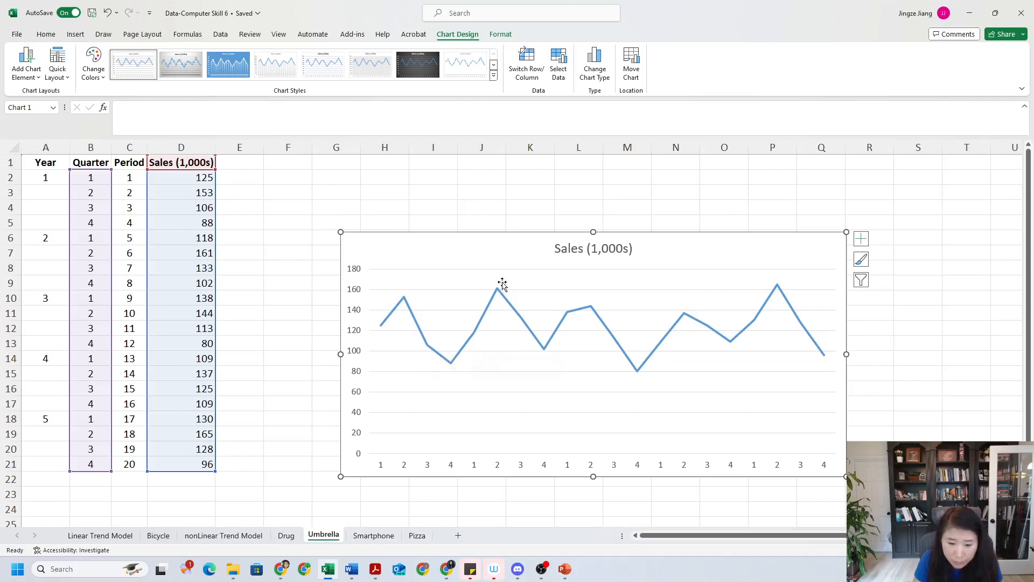
mouse_move(501, 289)
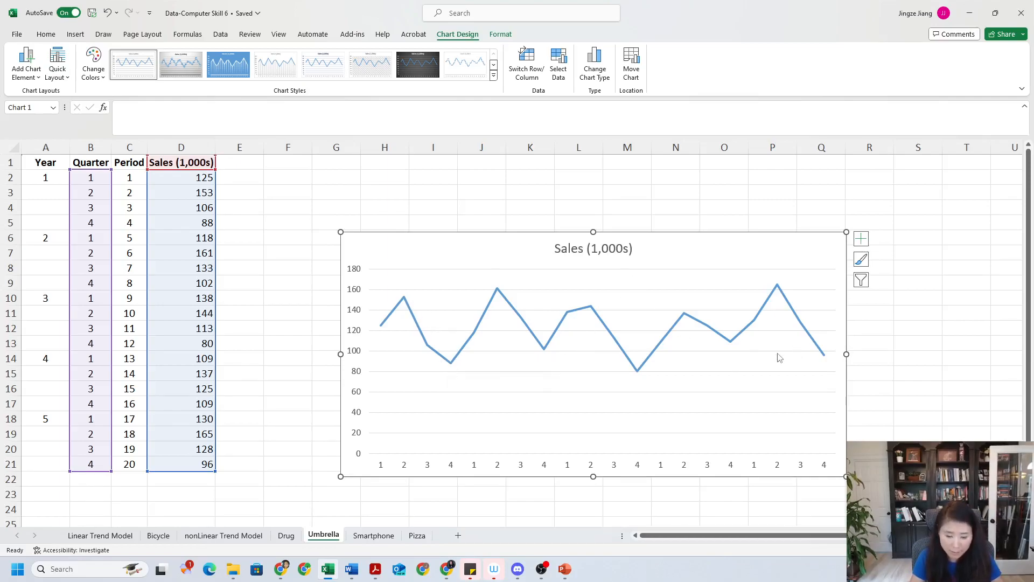
drag(413, 243, 540, 190)
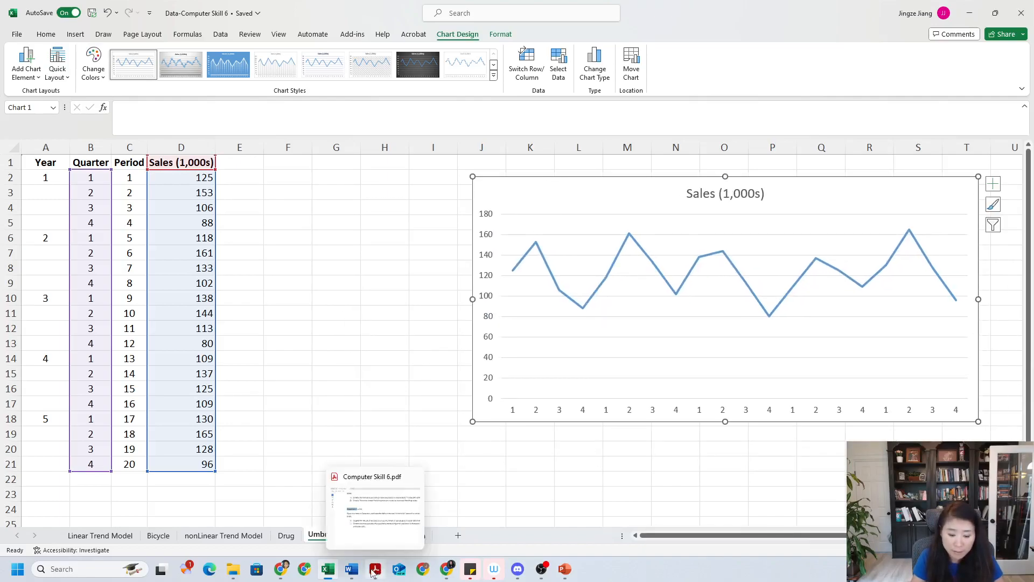
Switch to the Computer Skill 6 PDF to read Question 3, and return to the Excel workbook
click(375, 570)
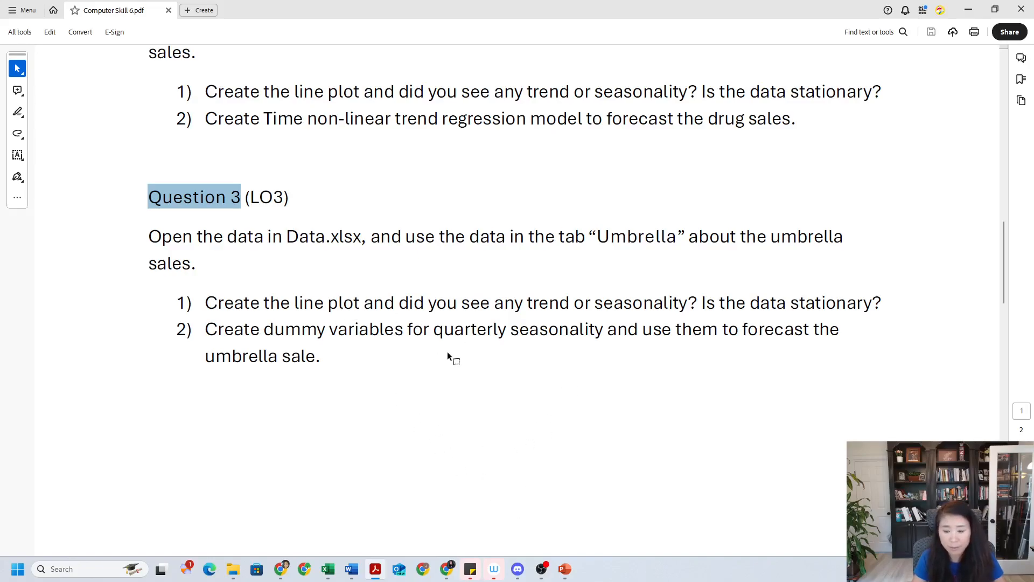
click(328, 579)
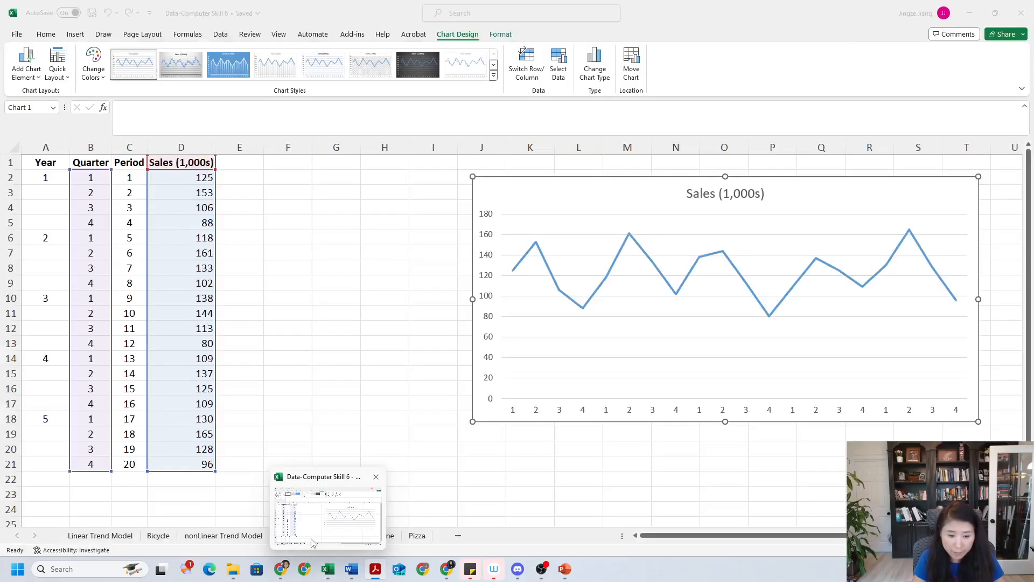
click(318, 284)
click(369, 227)
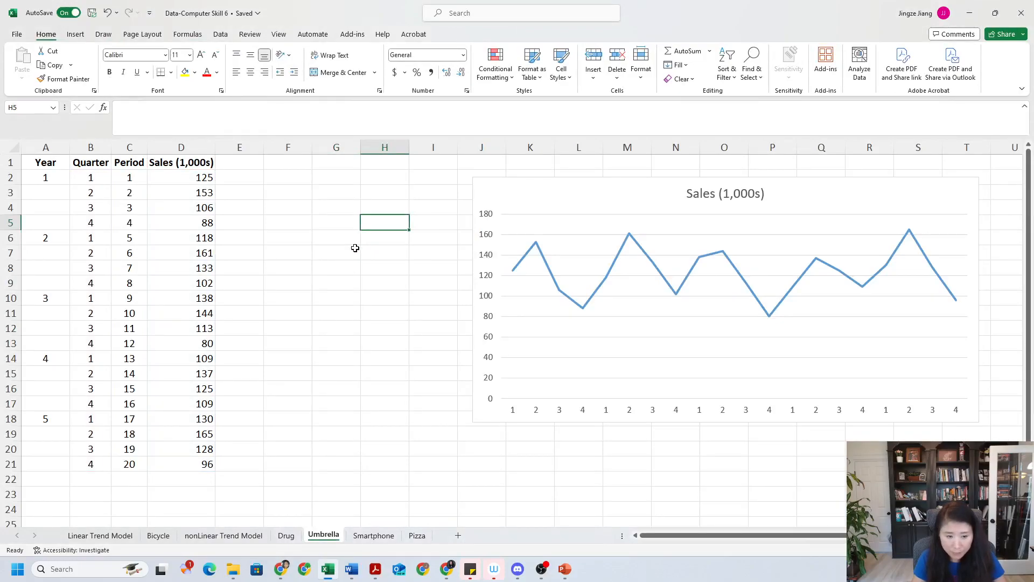
Make the sales chart narrower and move it to start at column N, freeing columns beside the data
click(532, 191)
drag(468, 173, 621, 161)
drag(980, 423, 1016, 430)
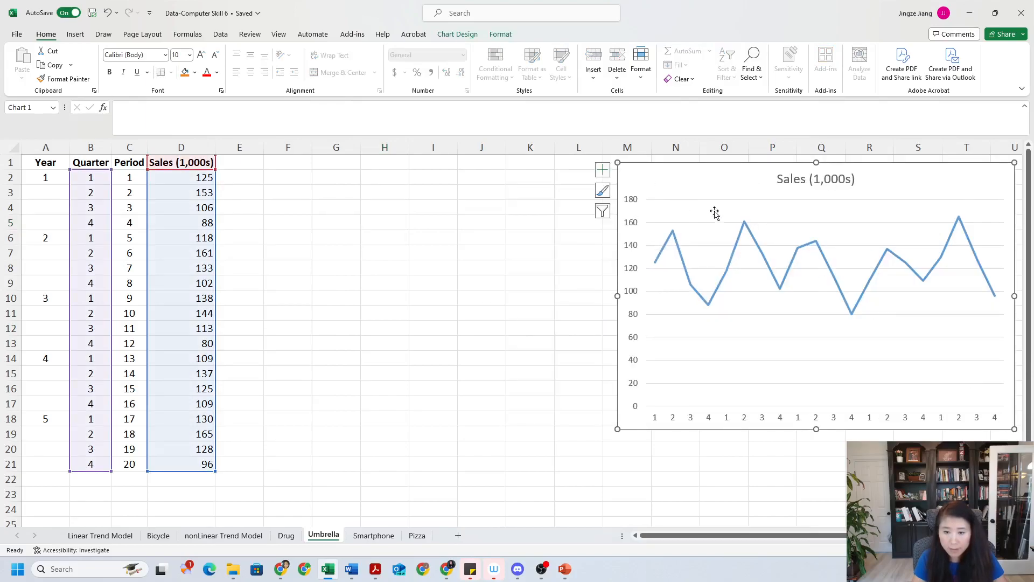
drag(676, 180, 741, 189)
click(365, 243)
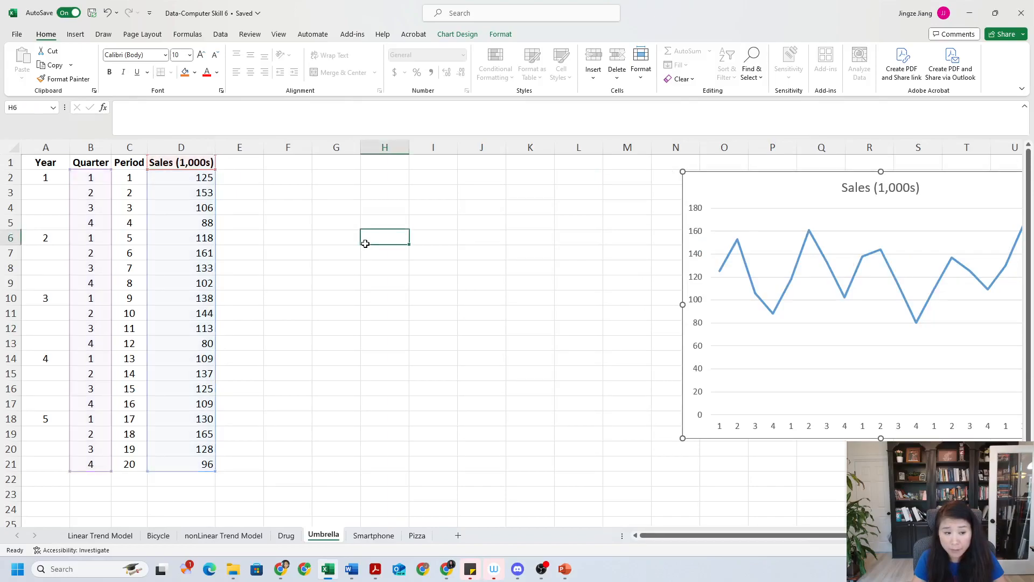
Enter the dummy variable headers Q2, Q3 and Q4 in cells E1, F1 and G1
click(231, 166)
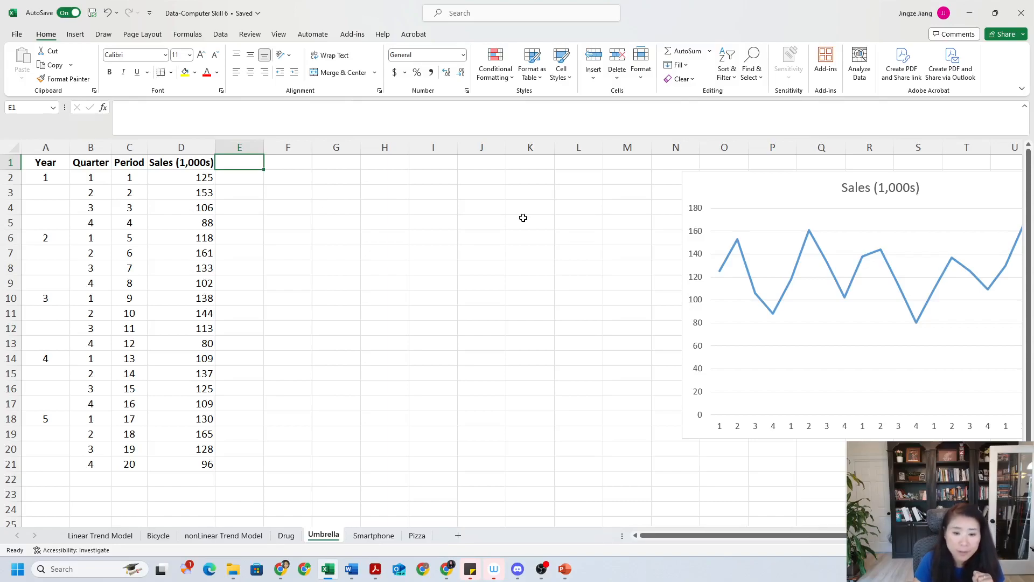
key(Caps_Lock)
text(Q2)
key(Tab)
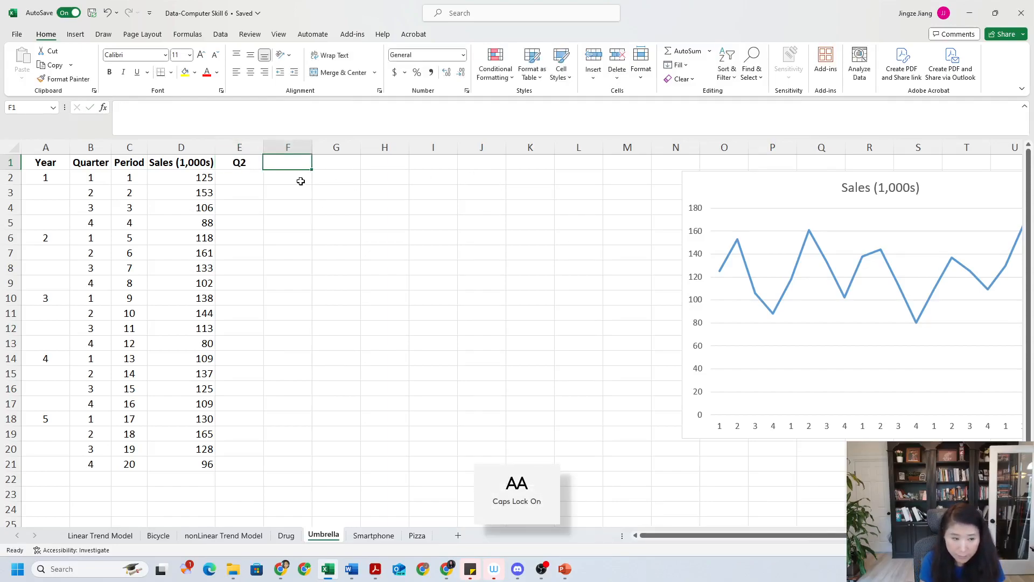
text(Q3)
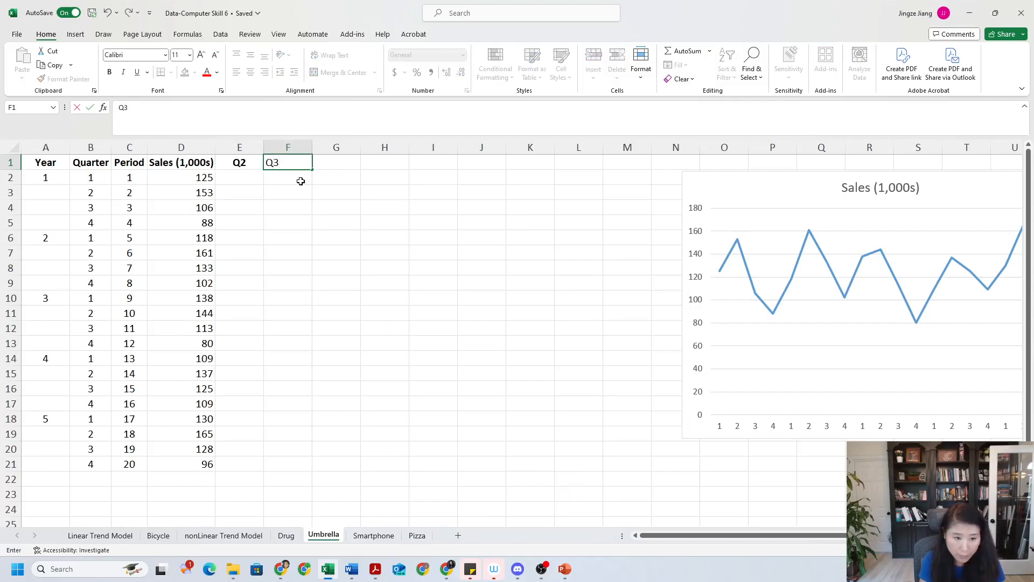
key(Tab)
text(Q4)
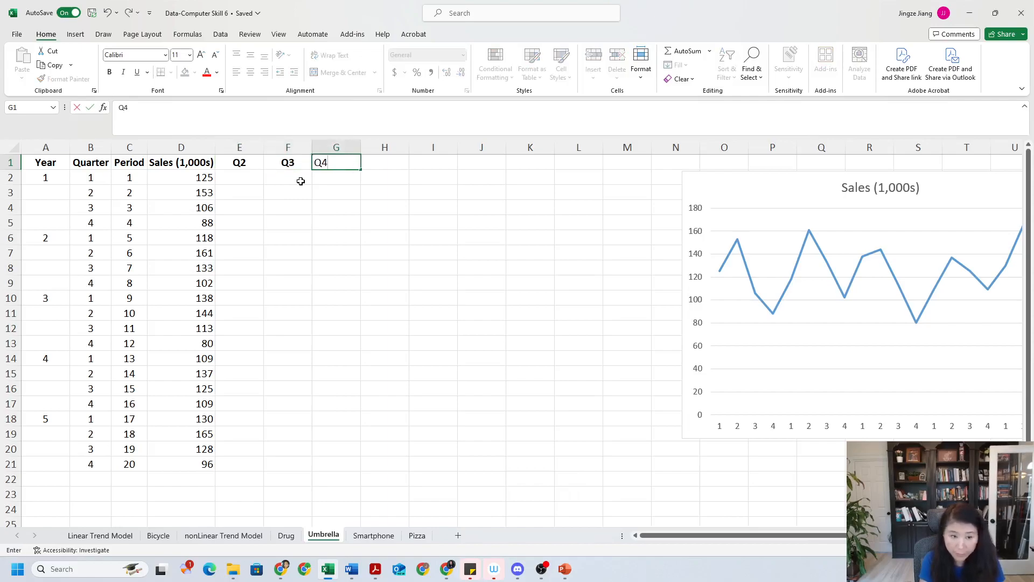
click(432, 220)
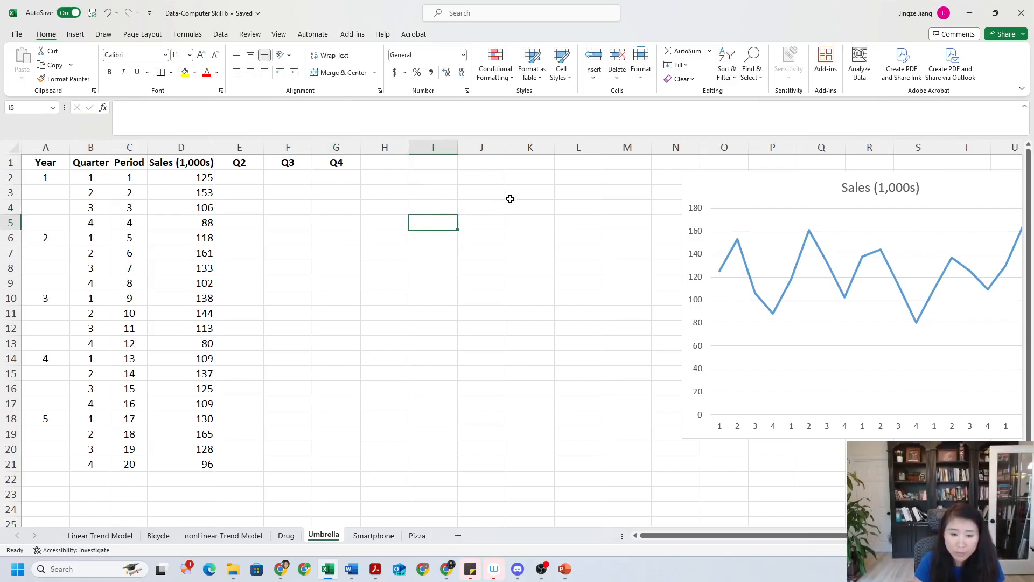
Shift the sales chart farther from the data so that it starts at column P
drag(738, 184, 738, 170)
click(566, 232)
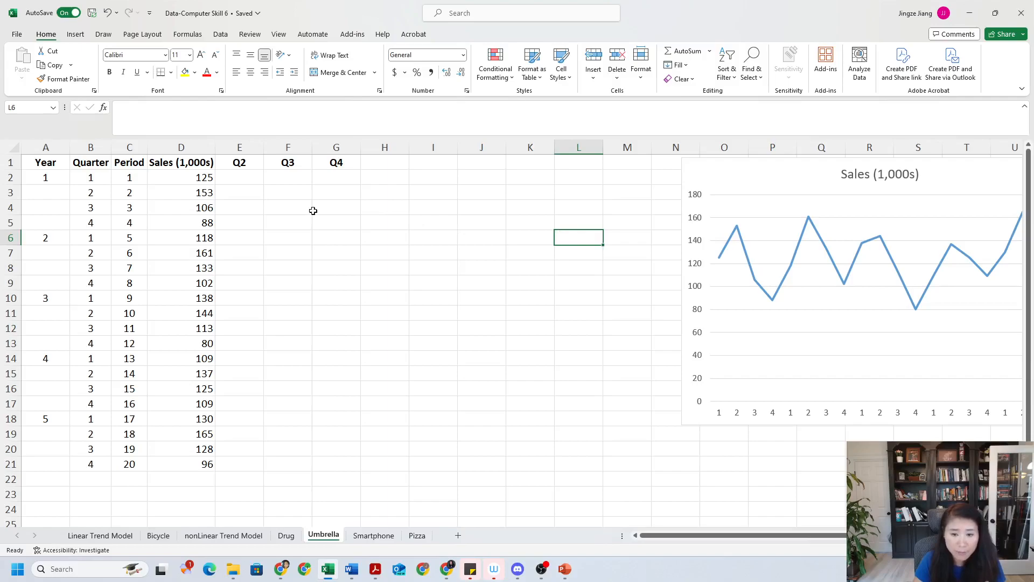
drag(767, 169, 836, 179)
click(336, 222)
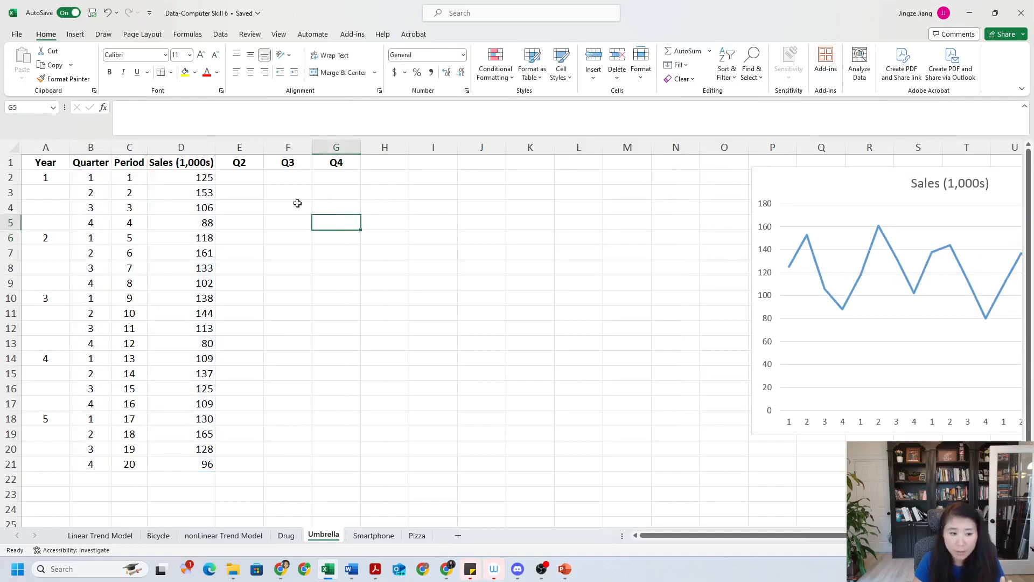
Enter the note "Q2 is 1, if it is Q2, otherwise it is 0" in cell K2
click(541, 179)
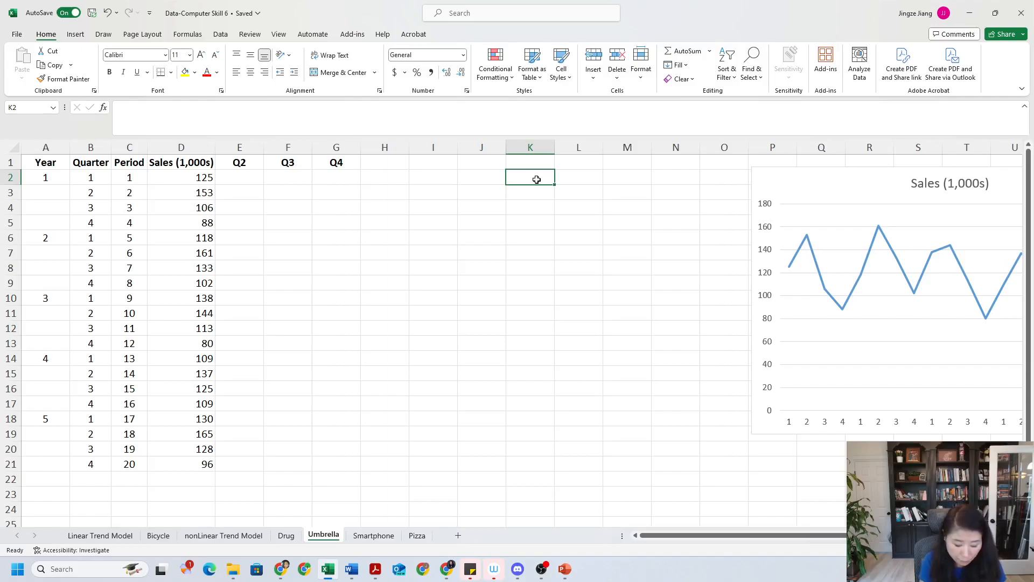
text(Q2)
key(Caps_Lock)
text(in)
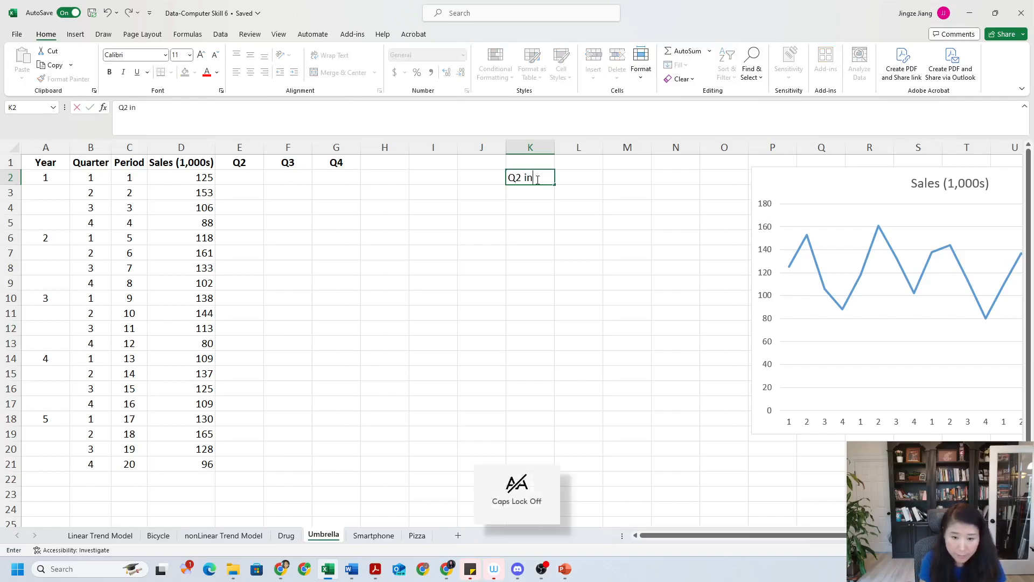
text(dicating)
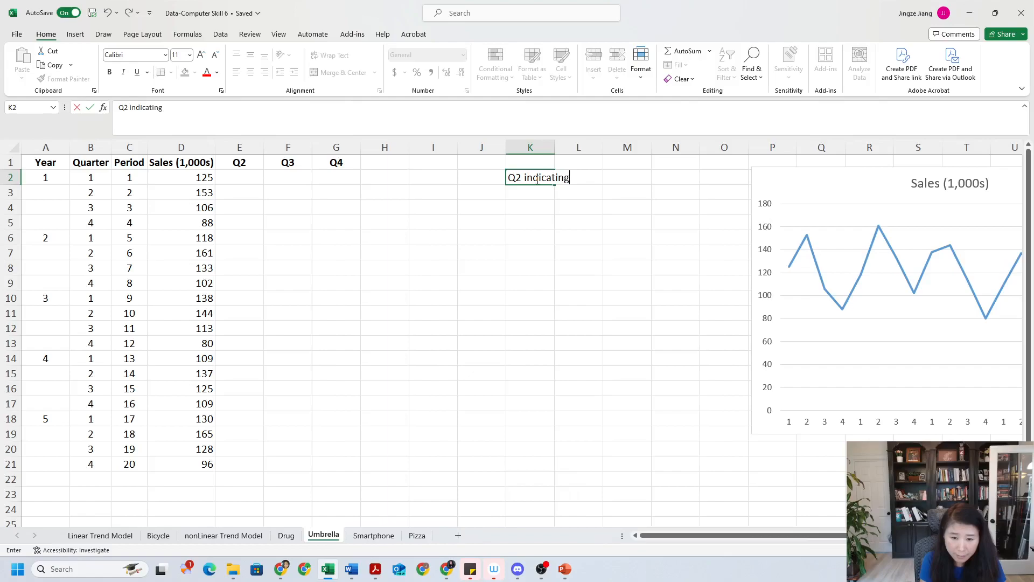
key(BackSpace)
key(BackSpace)
key(BackSpace)
key(BackSpace)
key(BackSpace)
key(BackSpace)
key(BackSpace)
key(BackSpace)
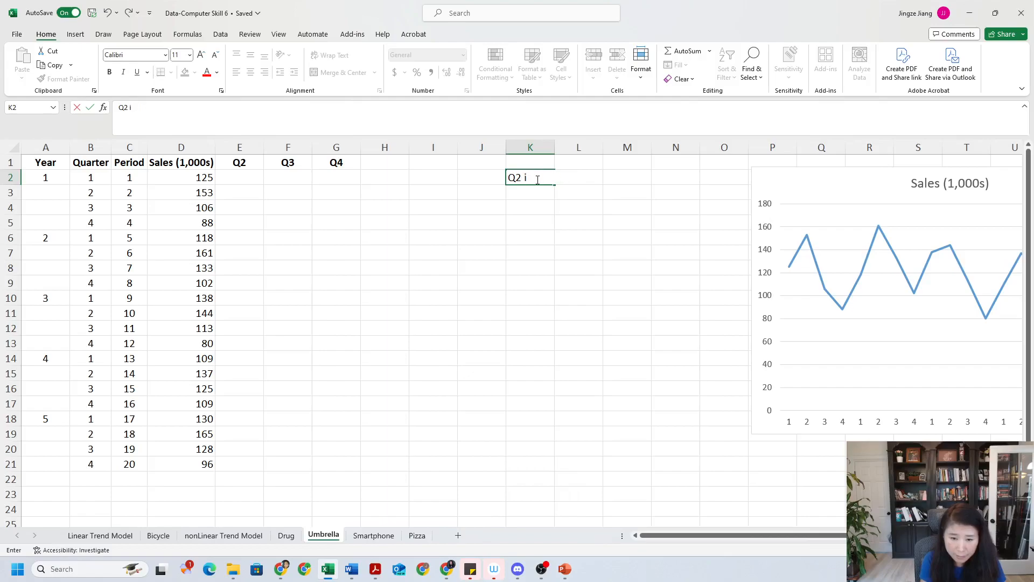
text(s 1, i)
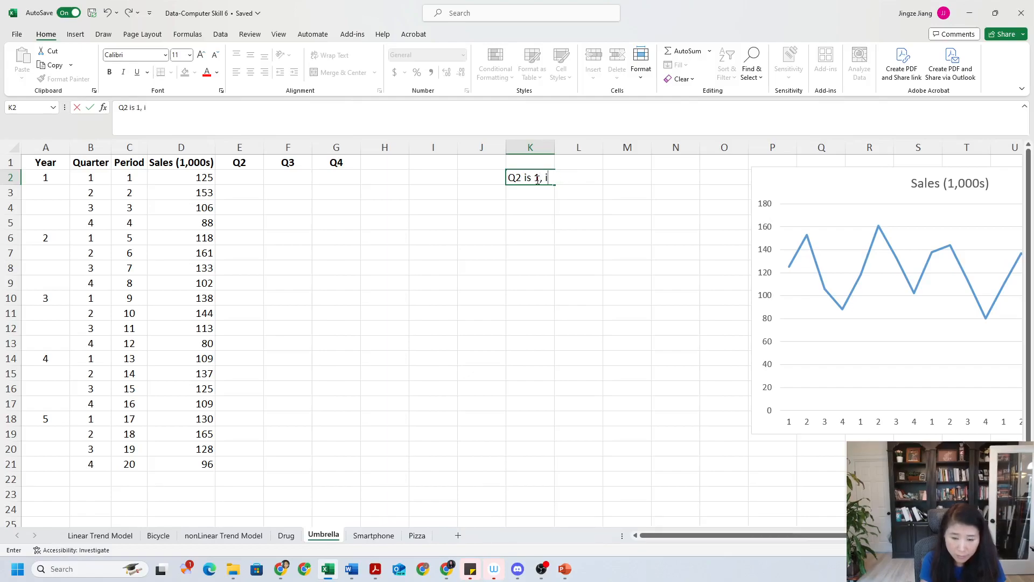
text(f it is)
key(Caps_Lock)
text(Q)
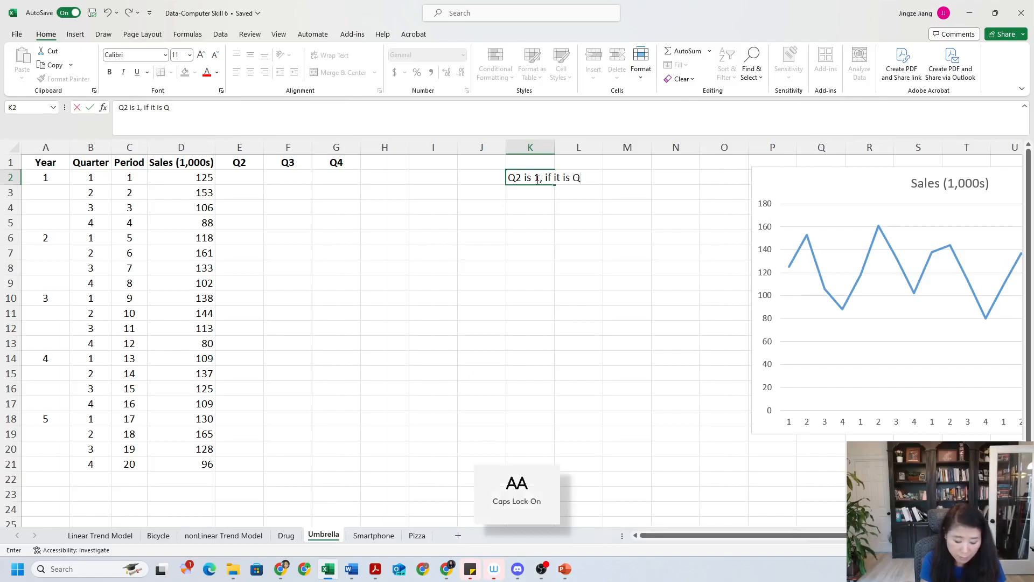
text(2)
key(Caps_Lock)
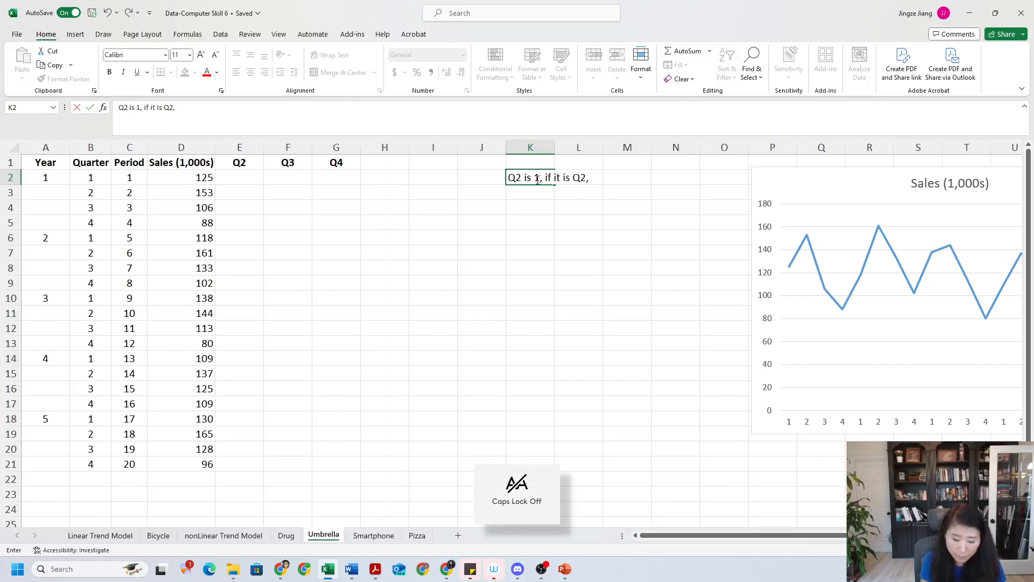
text(, other)
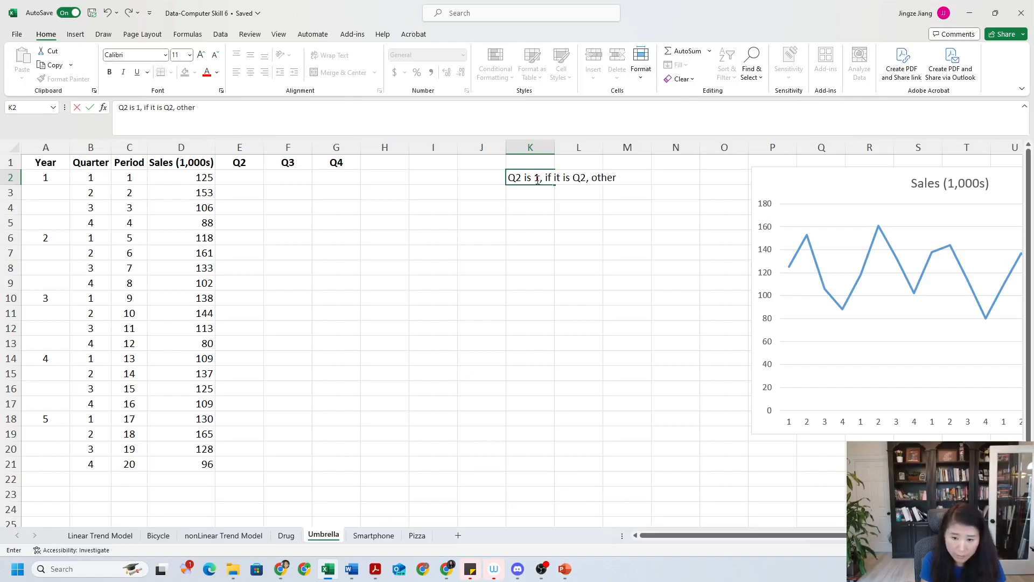
text( wwise it is0)
key(Return)
Enter the note "Q3 is 1, if it is Q3, otherwise it is 0" in cell K3
key(Caps_Lock)
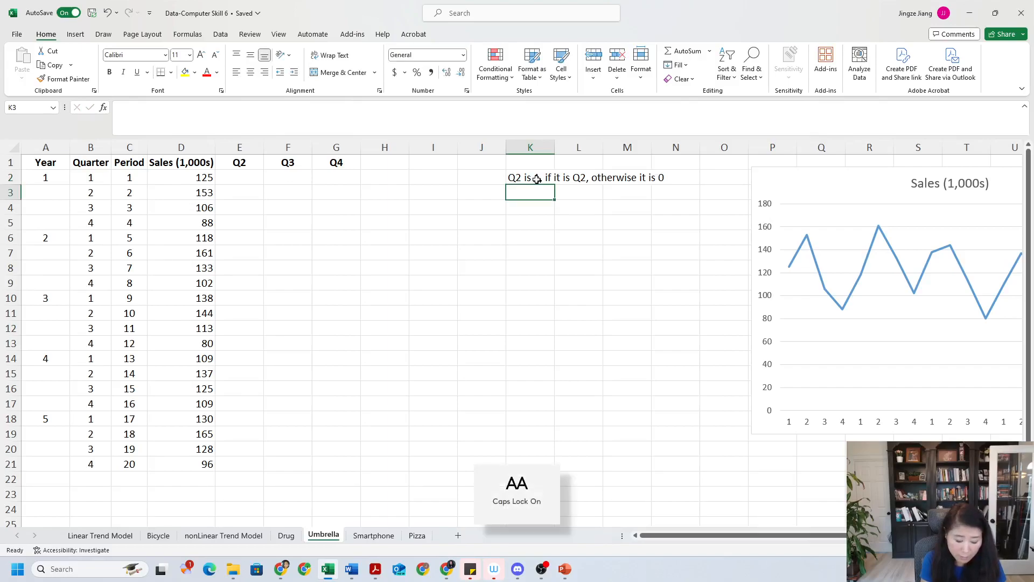
text(Q)
key(BackSpace)
text(3)
key(Caps_Lock)
text(is)
scroll(536, 180, right, 3)
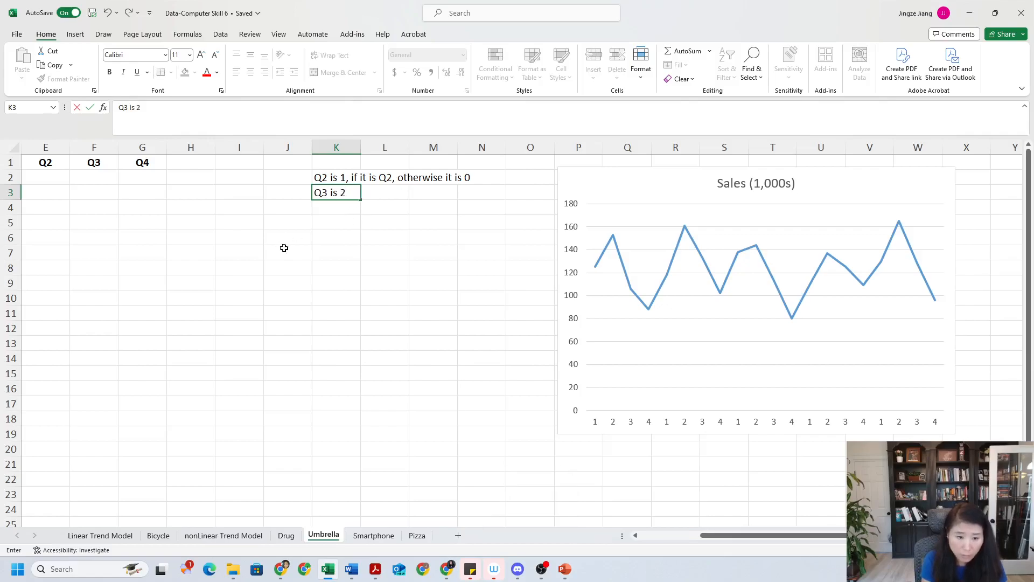
text(1, if it is)
key(Caps_Lock)
text(Q3, OTHE)
key(BackSpace)
key(BackSpace)
key(BackSpace)
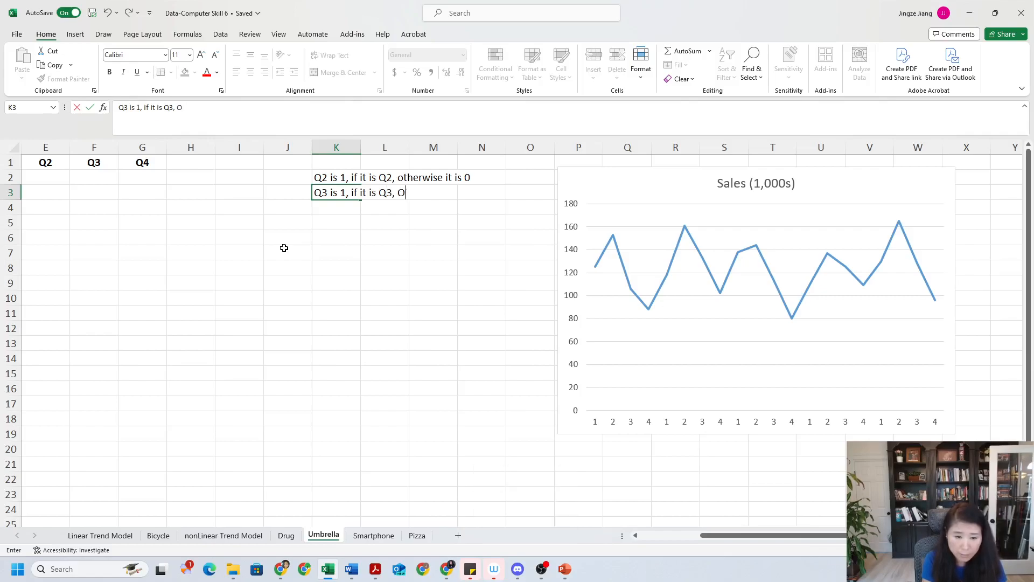
key(BackSpace)
key(Caps_Lock)
text(otherwi)
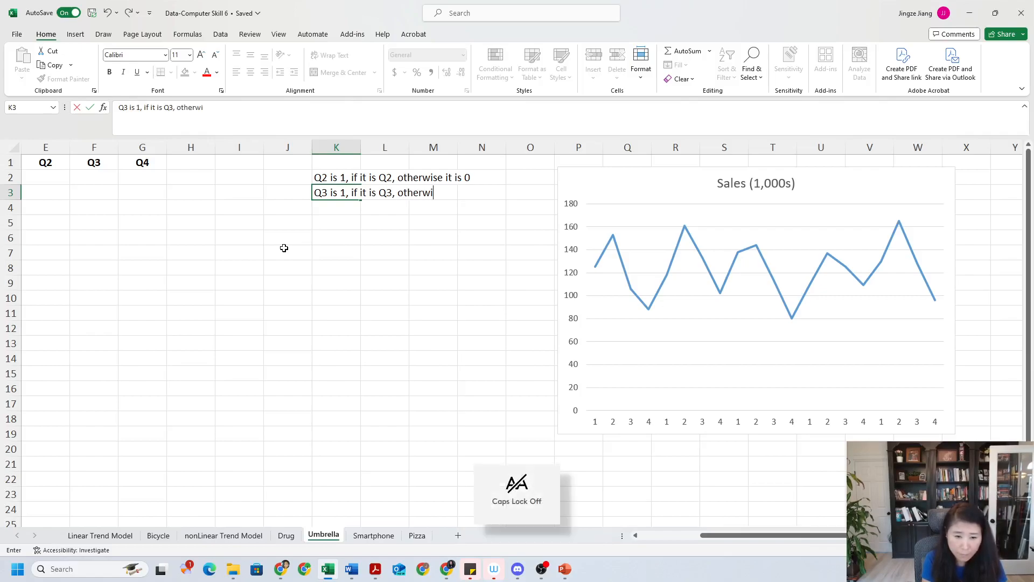
text(se it is 0)
key(Return)
Enter the note "Q4 is 1, if it is Q4, otherwise it is 0" in cell K4
key(Caps_Lock)
text(Q4)
key(Caps_Lock)
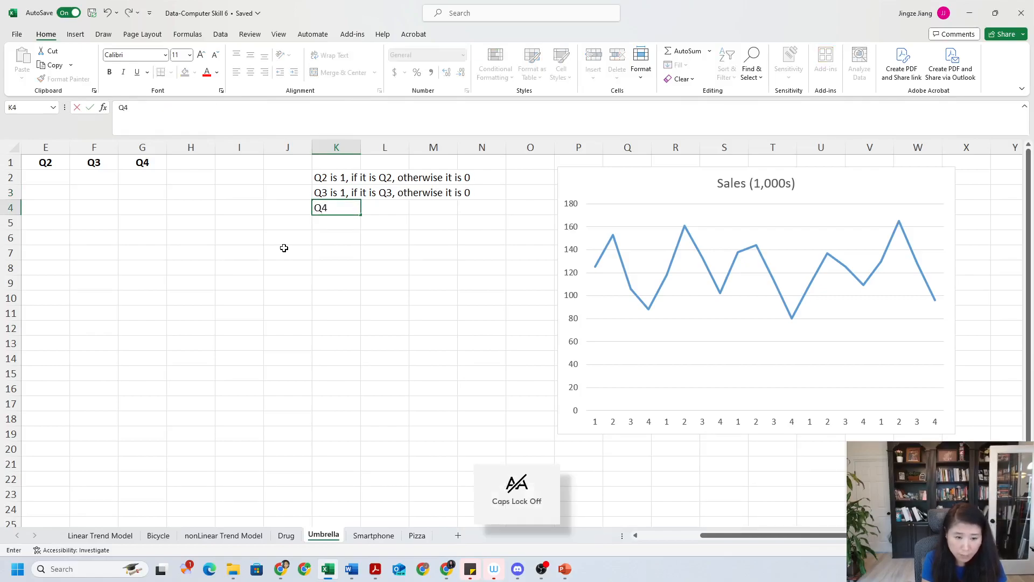
text(is 1, if)
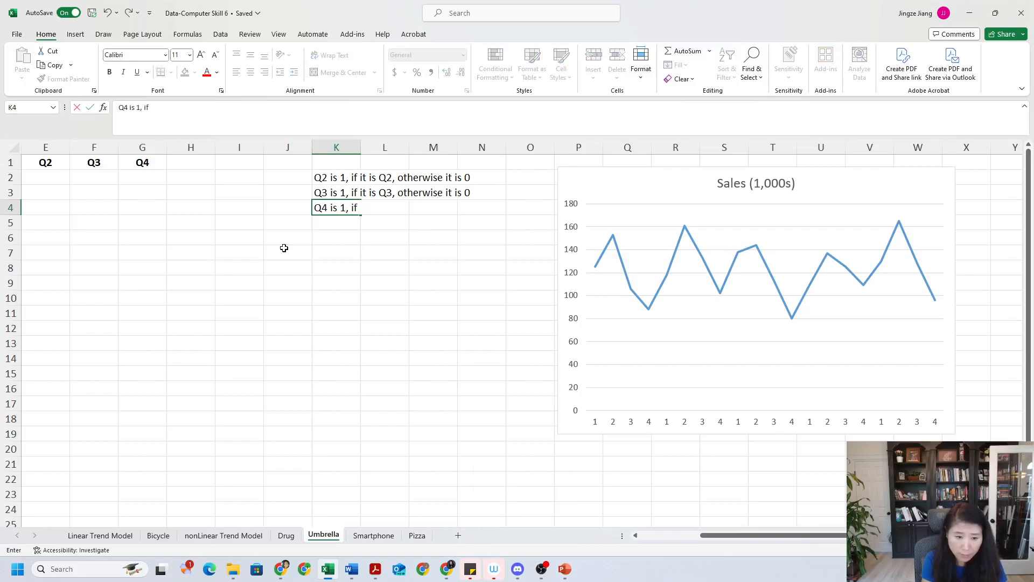
text( it is)
key(Caps_Lock)
text(Q4, O)
key(BackSpace)
key(Caps_Lock)
text(other)
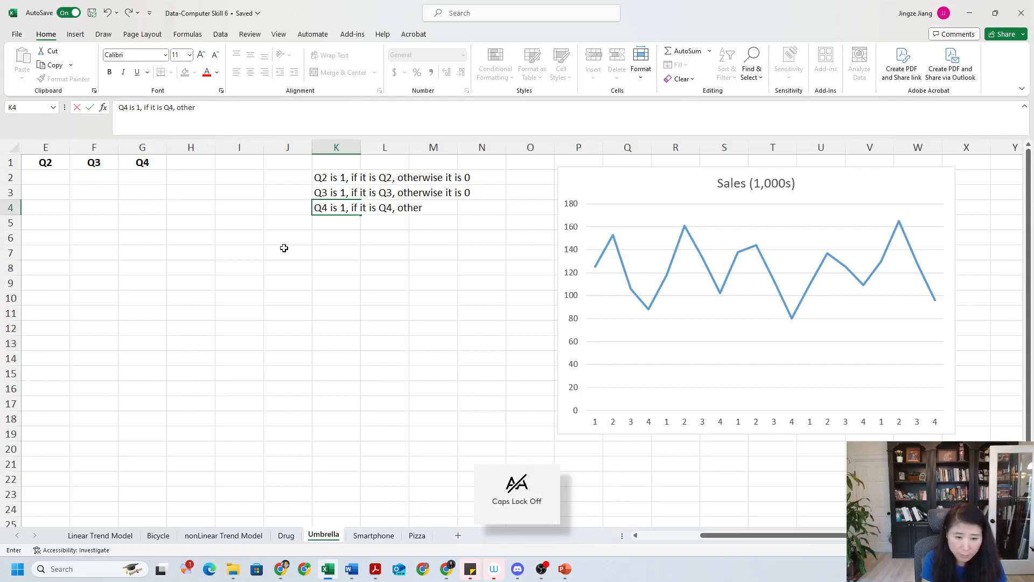
text(wise it is 0)
key(Return)
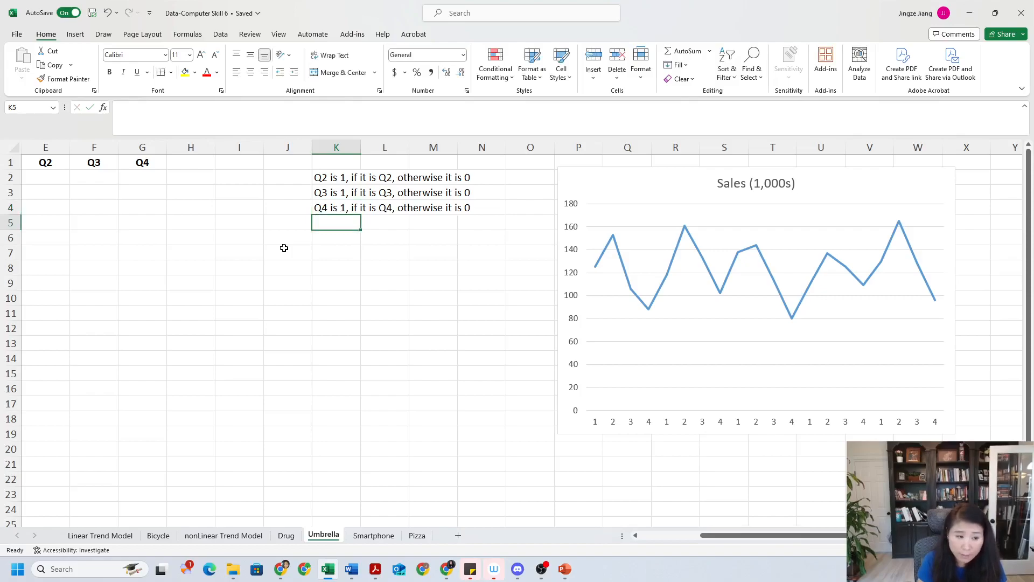
drag(711, 536, 636, 520)
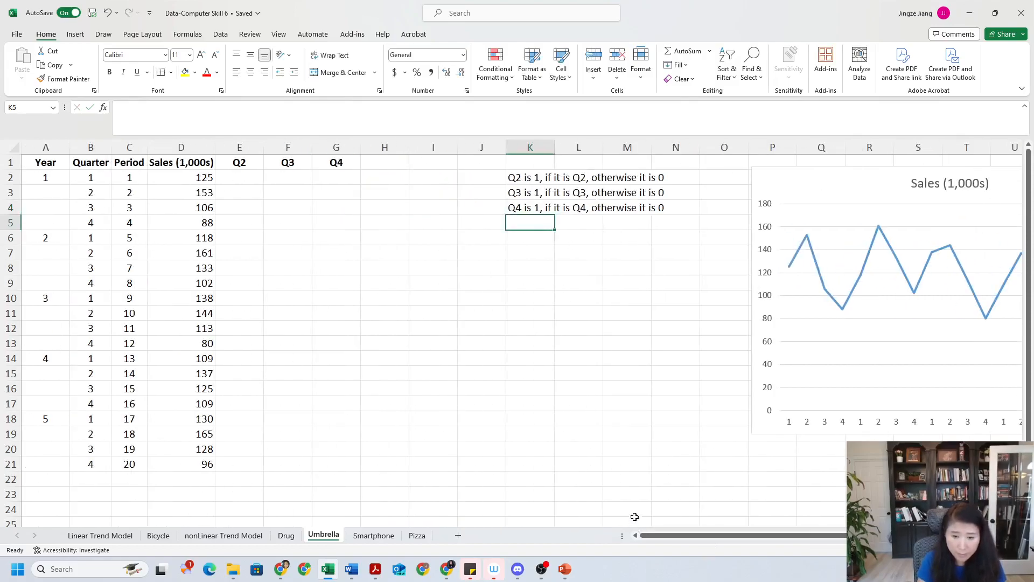
click(244, 176)
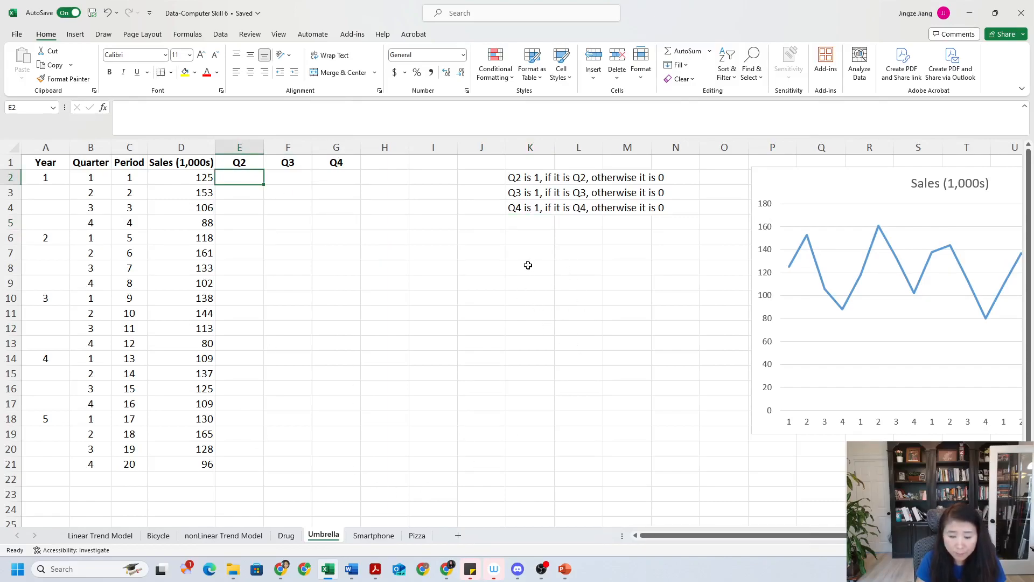
click(534, 179)
click(527, 194)
click(528, 209)
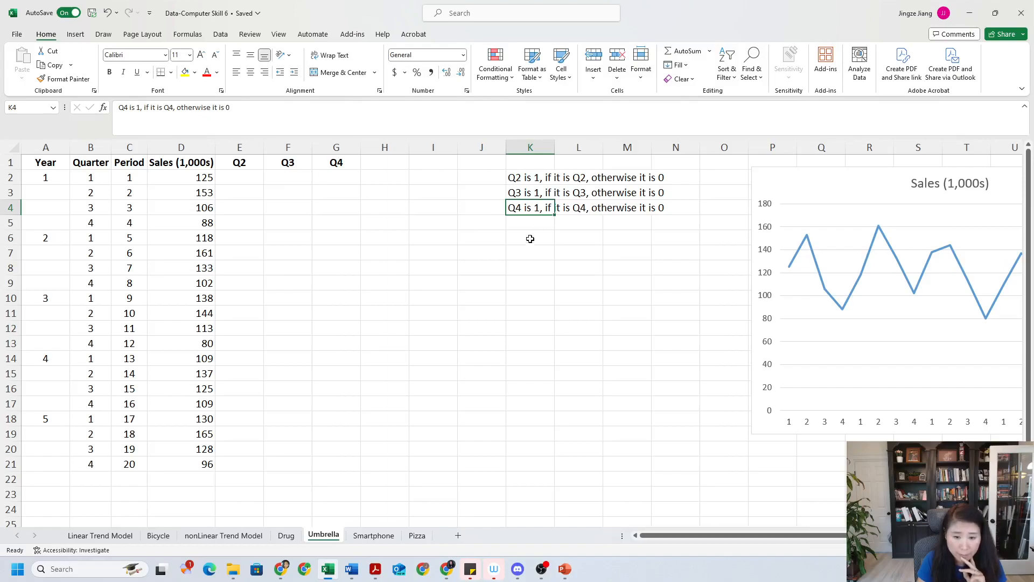
Enter the row labels Q1 and Q2 in cells J6 and J7
click(496, 242)
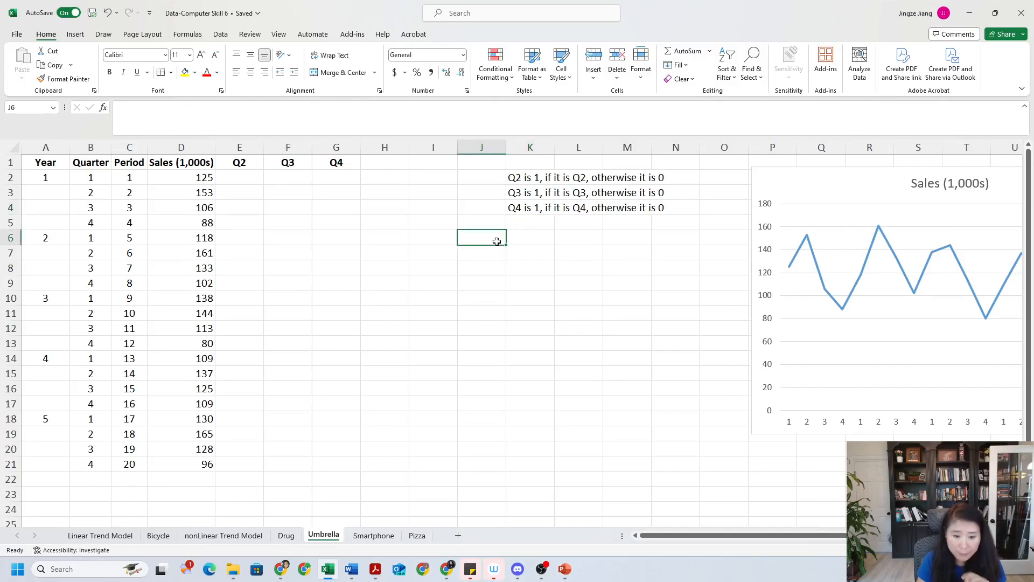
key(Caps_Lock)
text(Q1)
key(Return)
text(Q2)
key(Return)
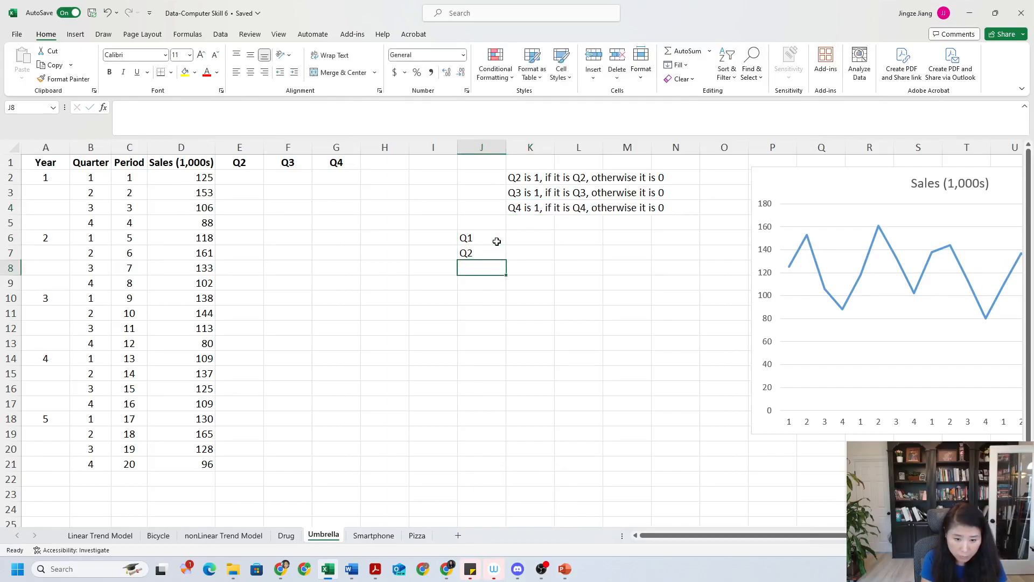
Enter the quarter numbers 1, 2, 3 and 4 down cells J6 to J9
key(Up)
key(Up)
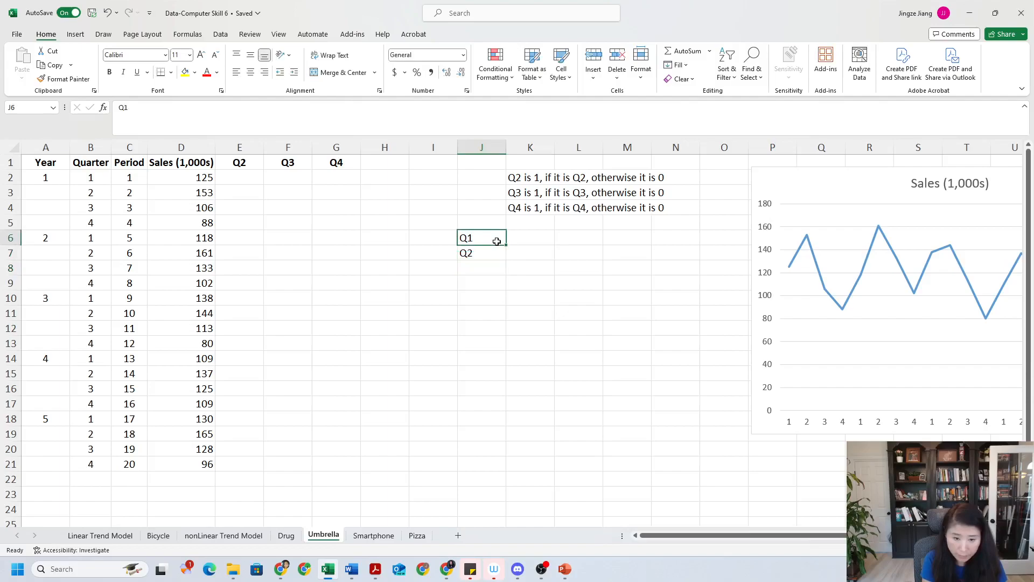
text(1)
key(Return)
text(2)
key(Return)
text(3)
key(Return)
text(4)
key(Return)
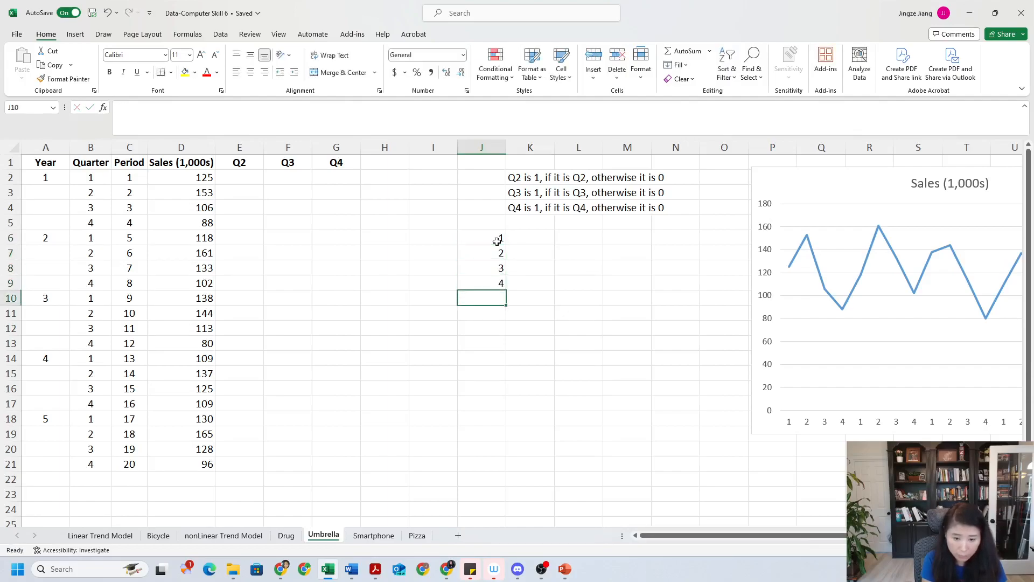
Enter the column headers Q2, Q3 and Q4 in cells K5, L5 and M5 above the quarter numbers
click(498, 226)
click(526, 223)
text(Q2 is 1, if it is Q2, otherwise it is 0)
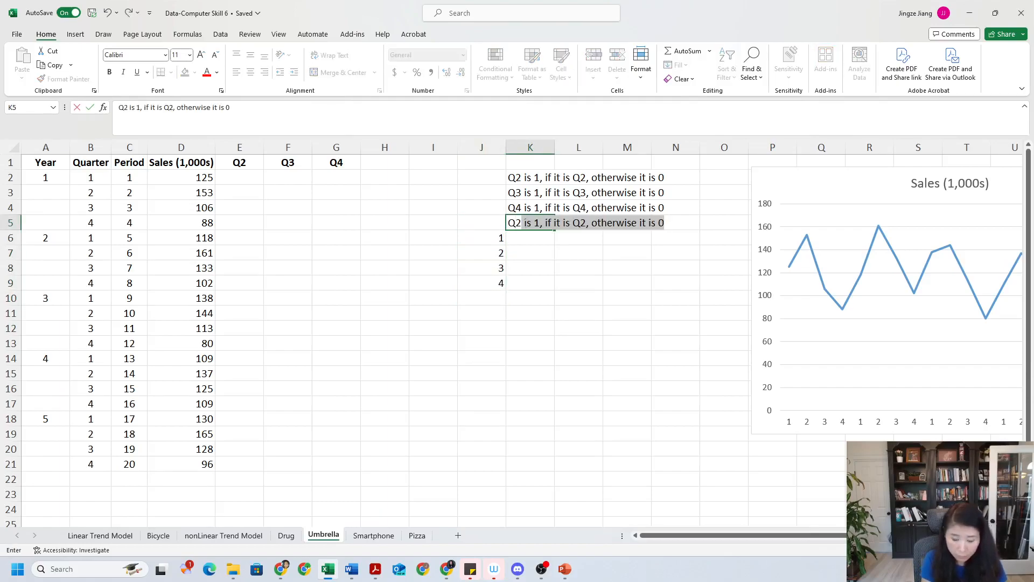
key(Tab)
click(526, 223)
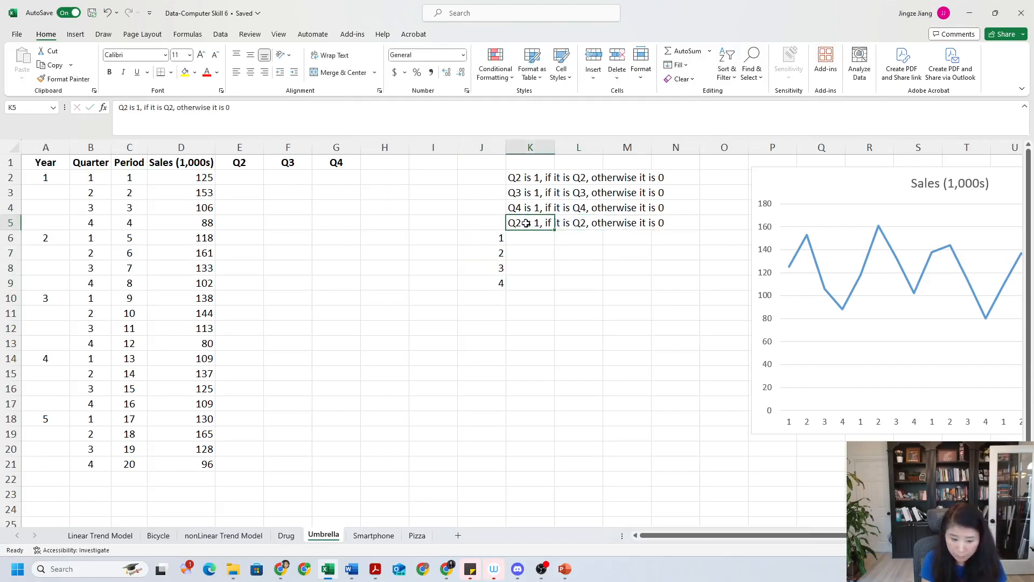
text(Q2)
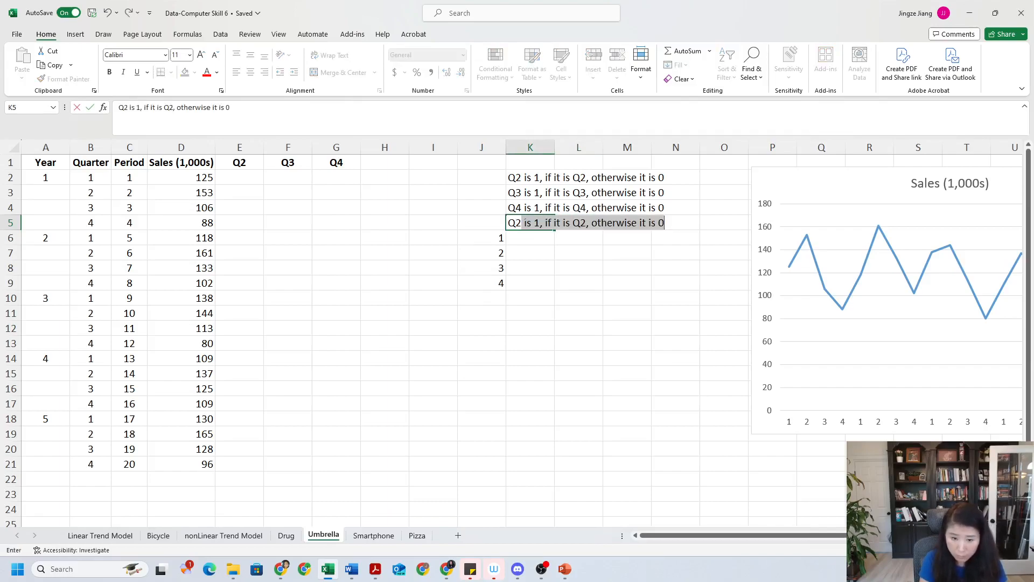
key(Delete)
key(Tab)
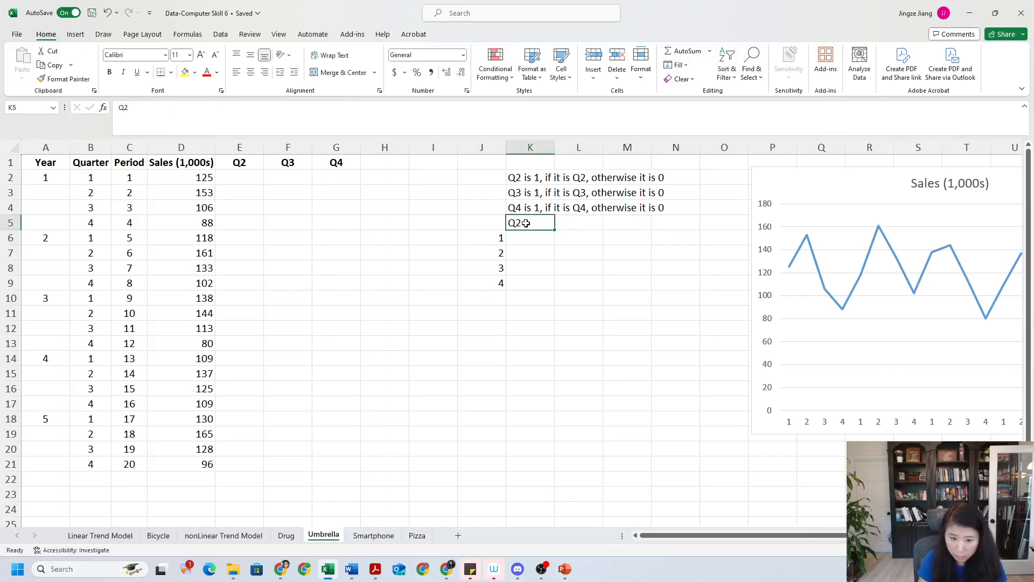
text(Q3)
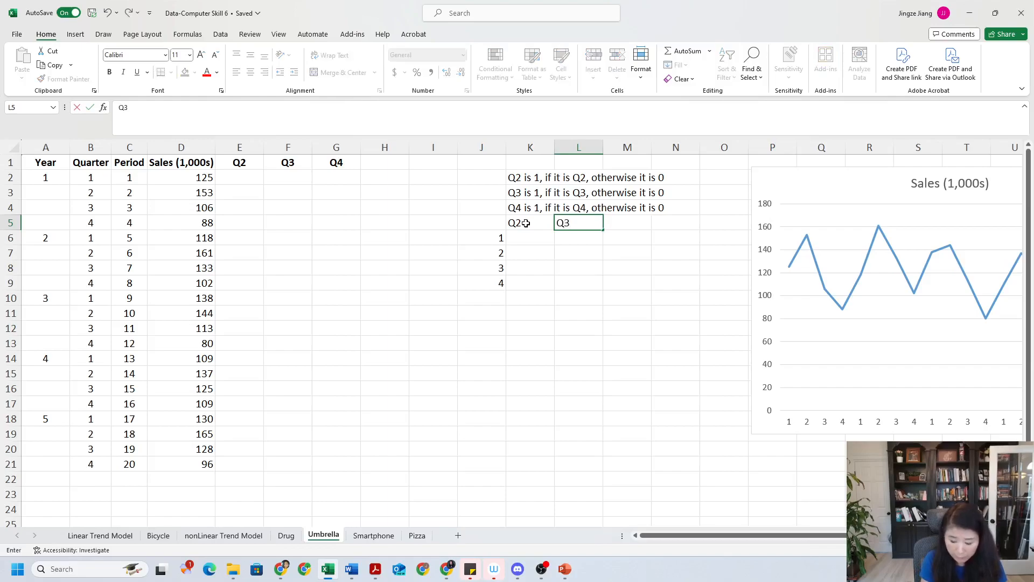
key(Tab)
text(Q4)
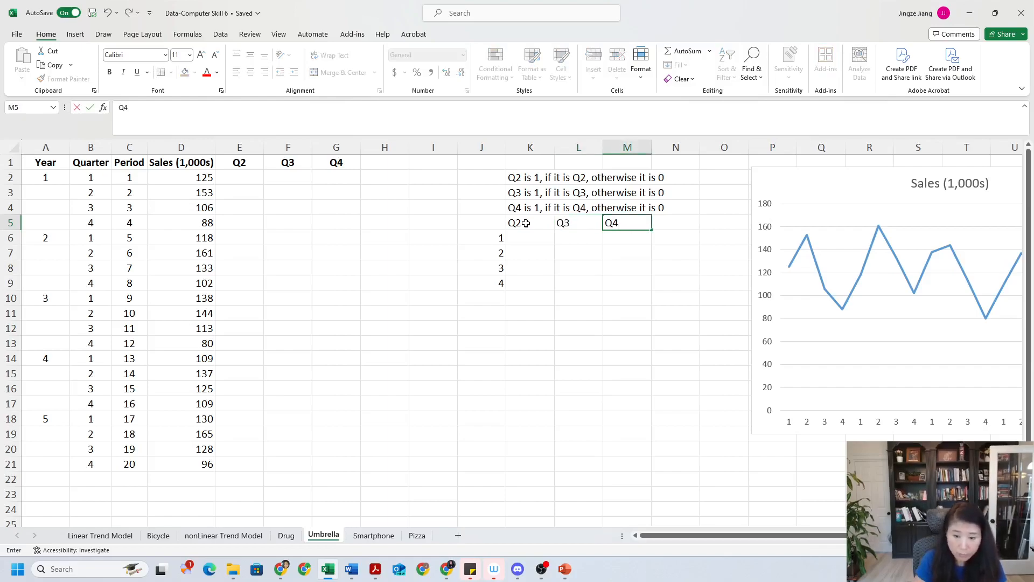
click(560, 269)
Compare the small table's Q2 to Q4 headers and quarter numbers with the data's Quarter column
click(537, 222)
click(579, 223)
click(629, 223)
click(503, 240)
key(Down)
key(Down)
key(Down)
key(Down)
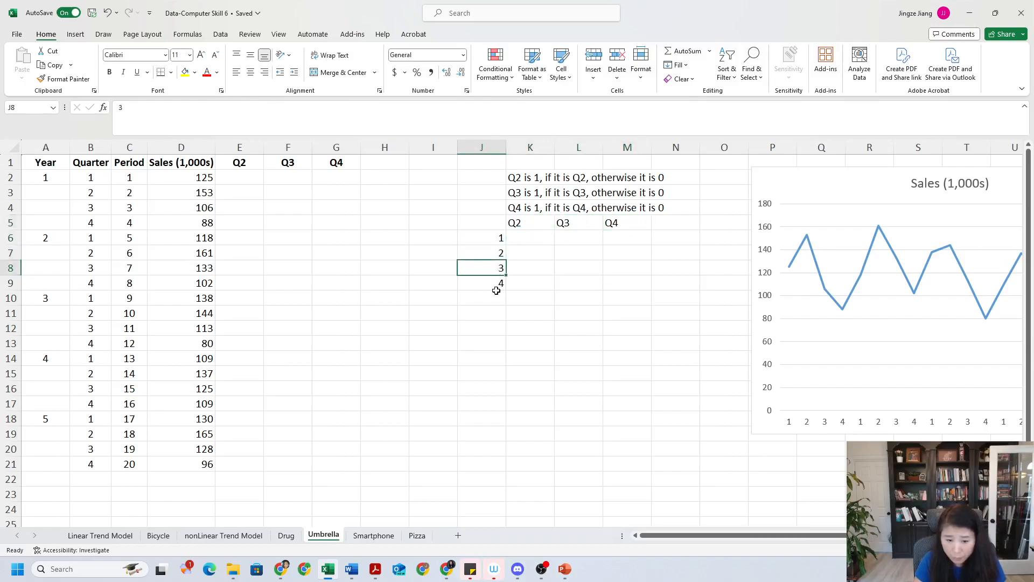
click(101, 178)
click(100, 236)
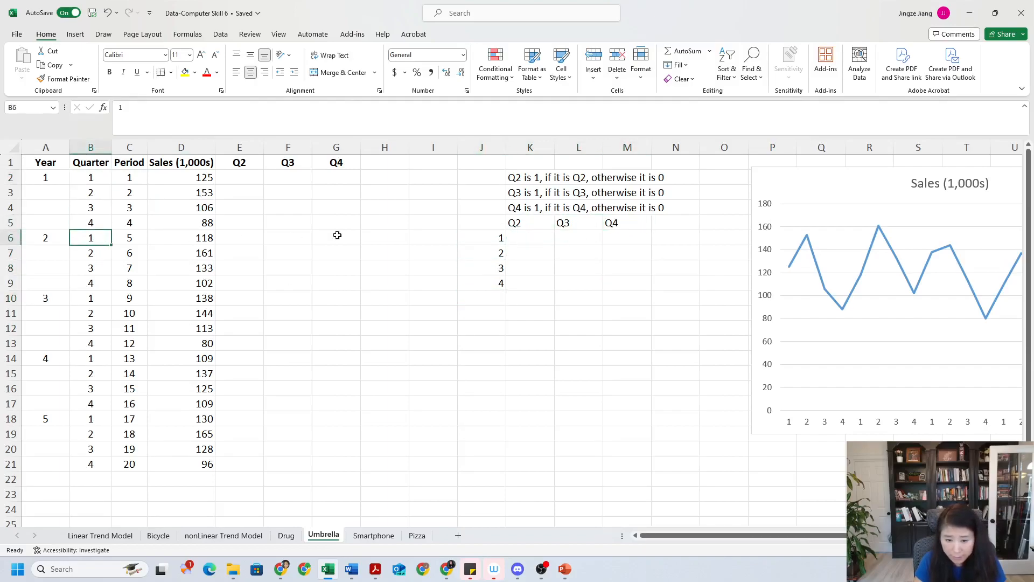
click(476, 238)
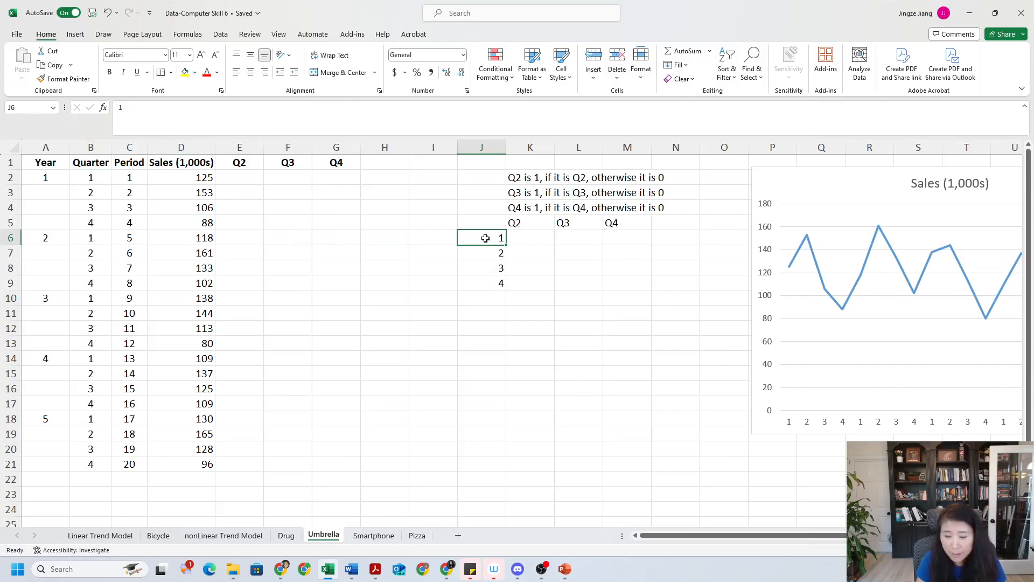
Enter 0 under Q2, Q3 and Q4 in cells K6 to M6 for quarter 1 of the coding table
click(521, 238)
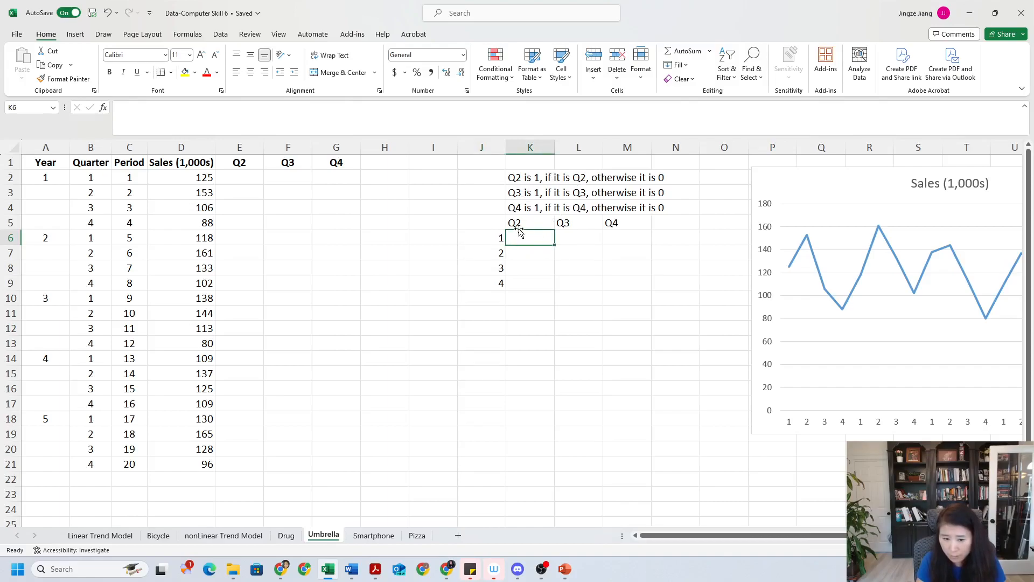
click(498, 239)
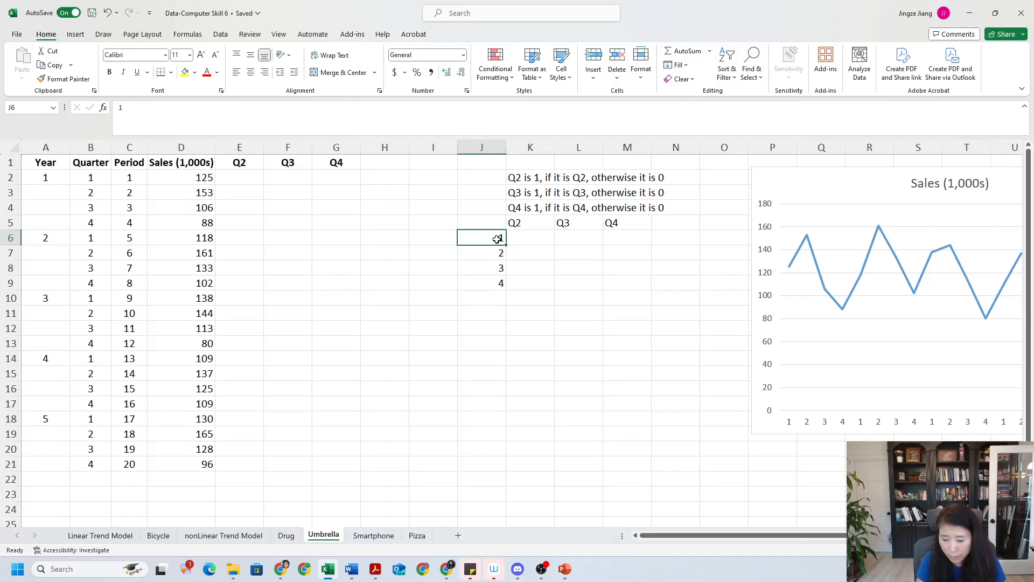
click(513, 237)
text(0)
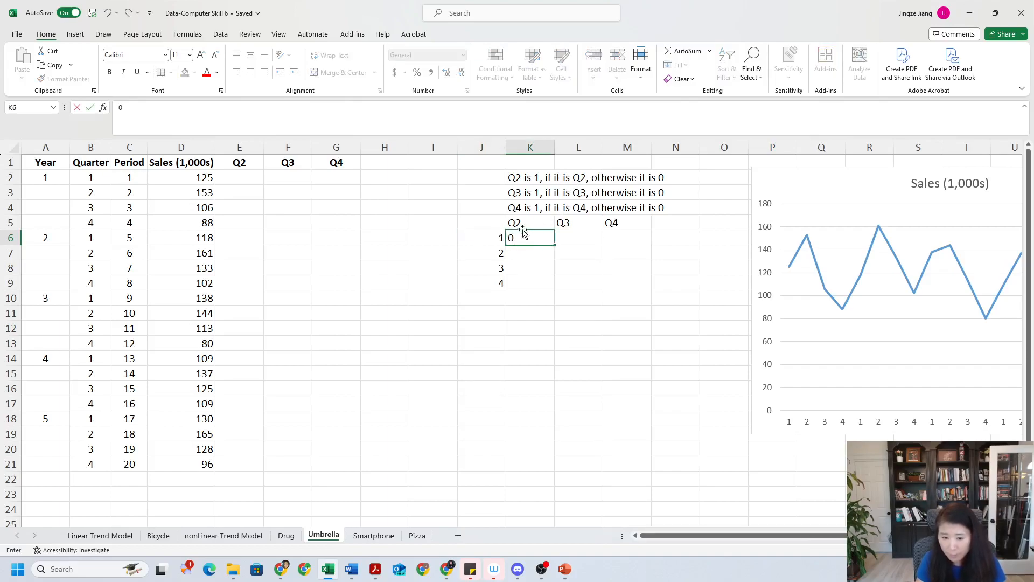
click(564, 224)
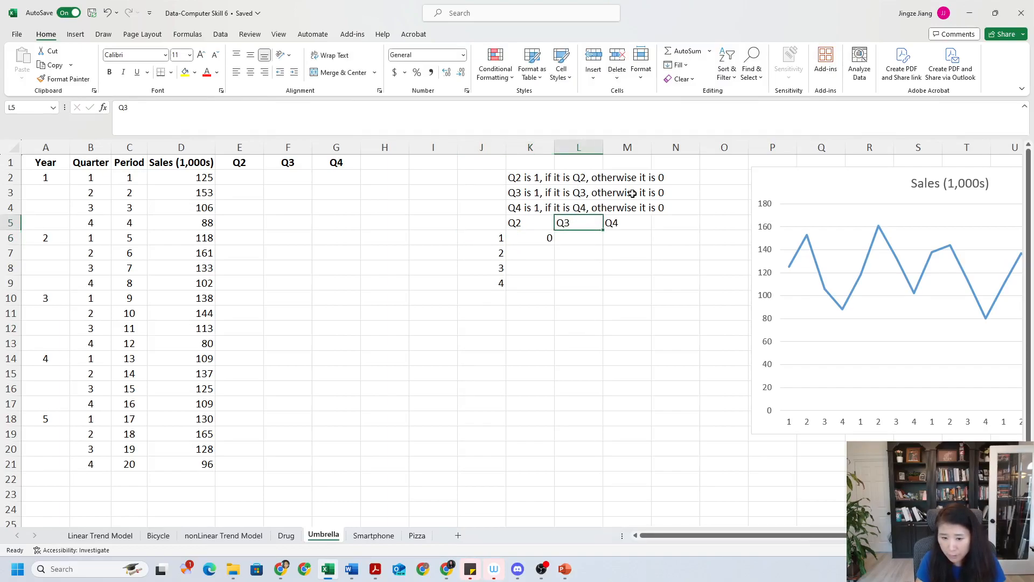
click(583, 241)
text(0)
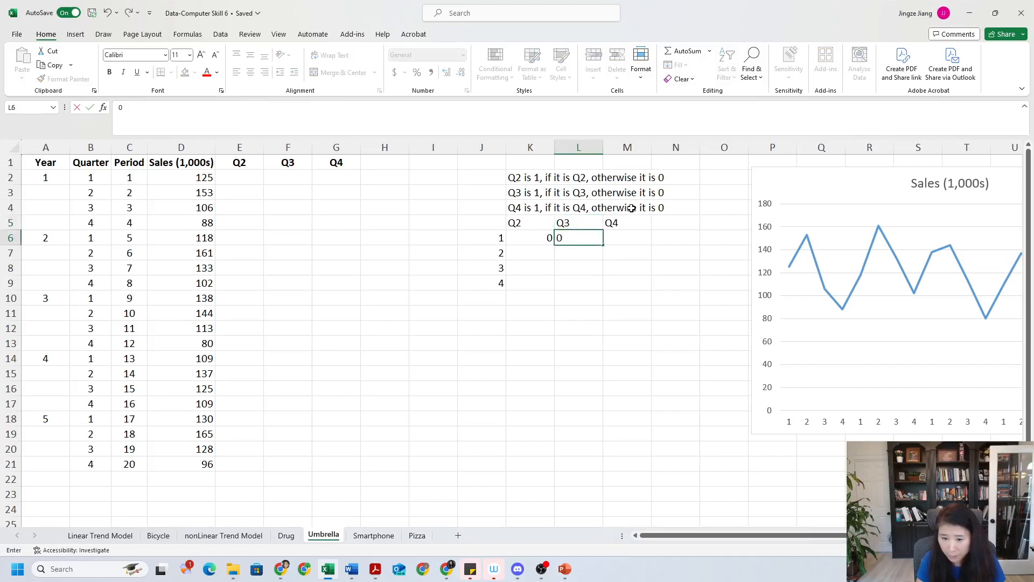
click(632, 241)
text(0)
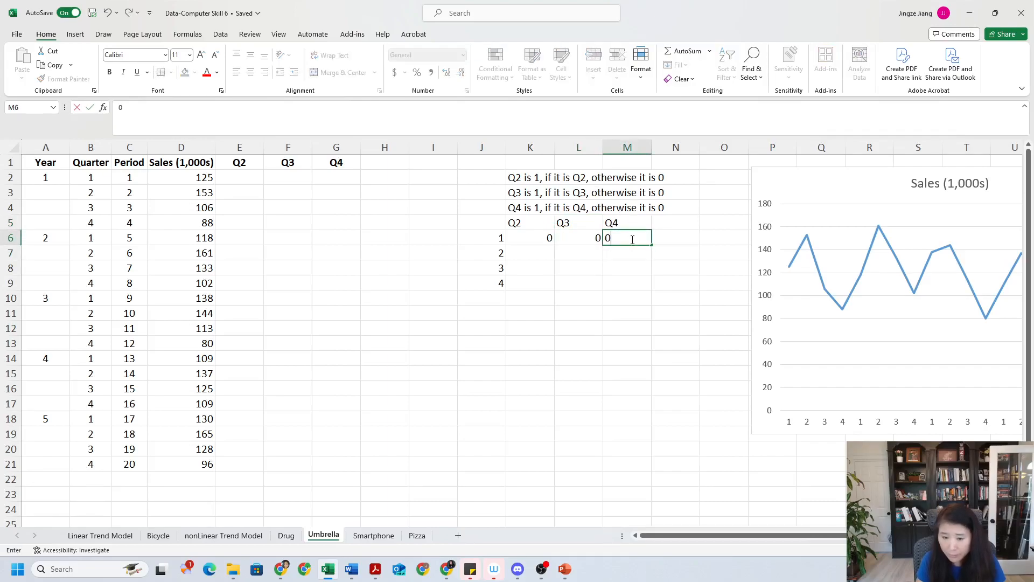
click(625, 292)
click(545, 237)
click(563, 232)
click(617, 232)
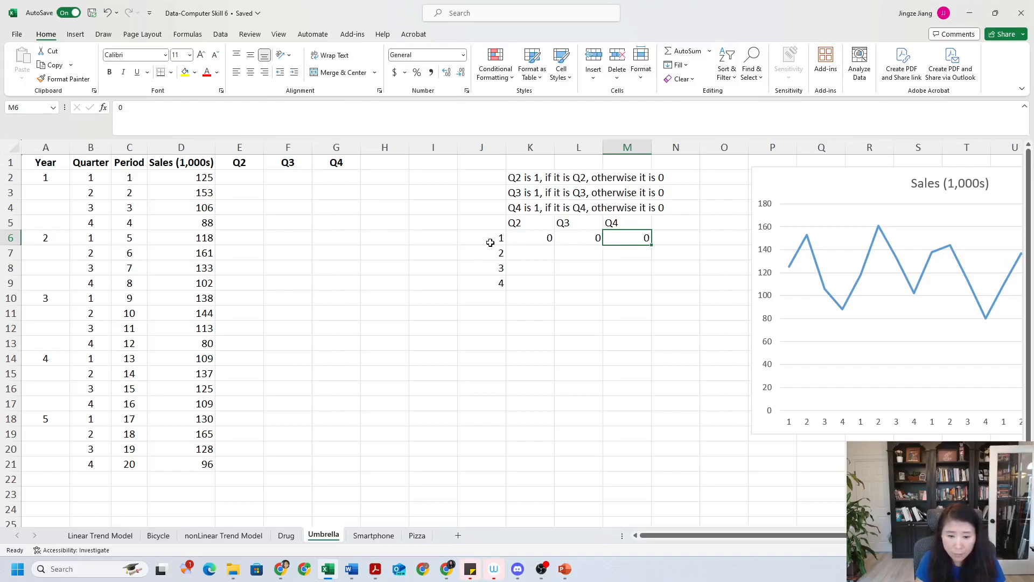
Code quarter 2 in the coding table by entering 1, 0 and 0 in cells K7, L7 and M7
click(544, 254)
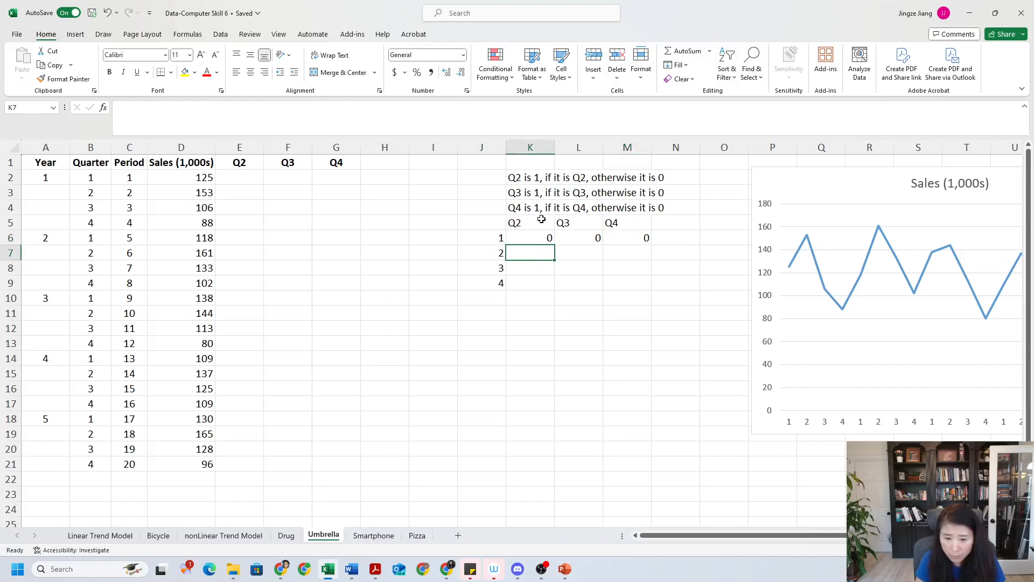
text(1)
click(572, 255)
text(0)
click(622, 256)
text(0)
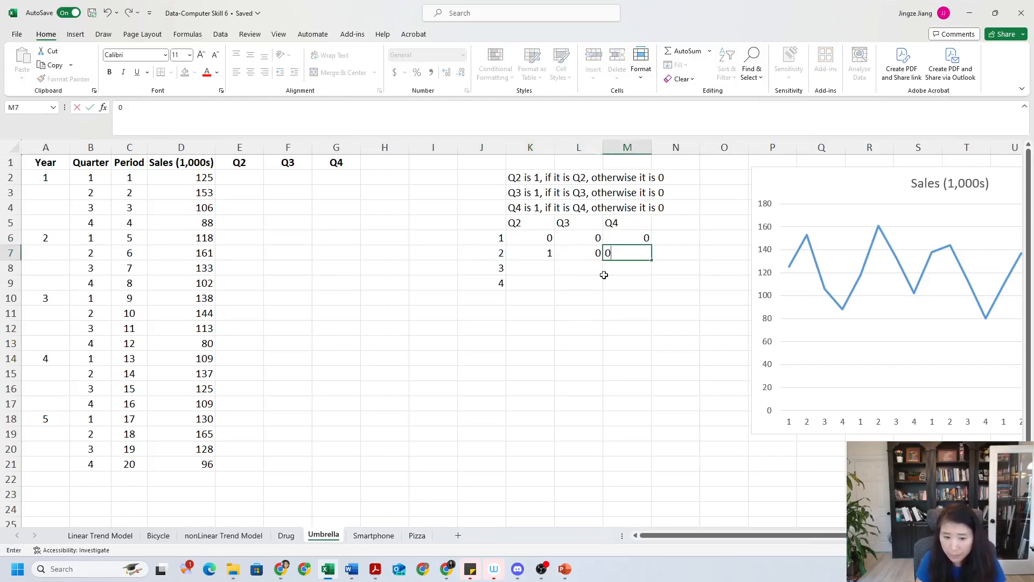
click(541, 312)
click(545, 252)
click(578, 252)
click(628, 254)
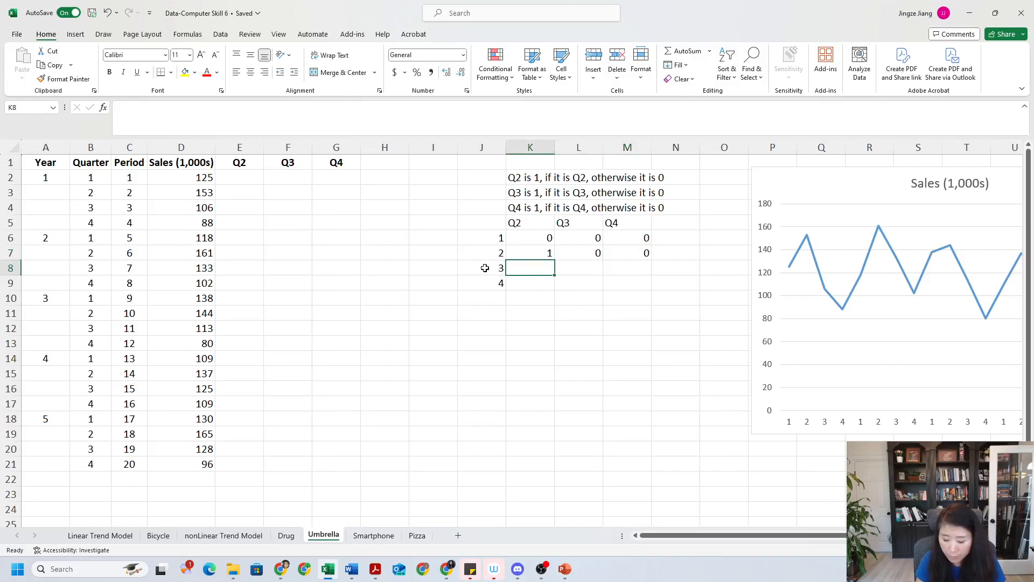
Code quarter 3 in the coding table by entering 0, 1 and 0 in cells K8, L8 and M8
text(0)
click(577, 272)
text(1)
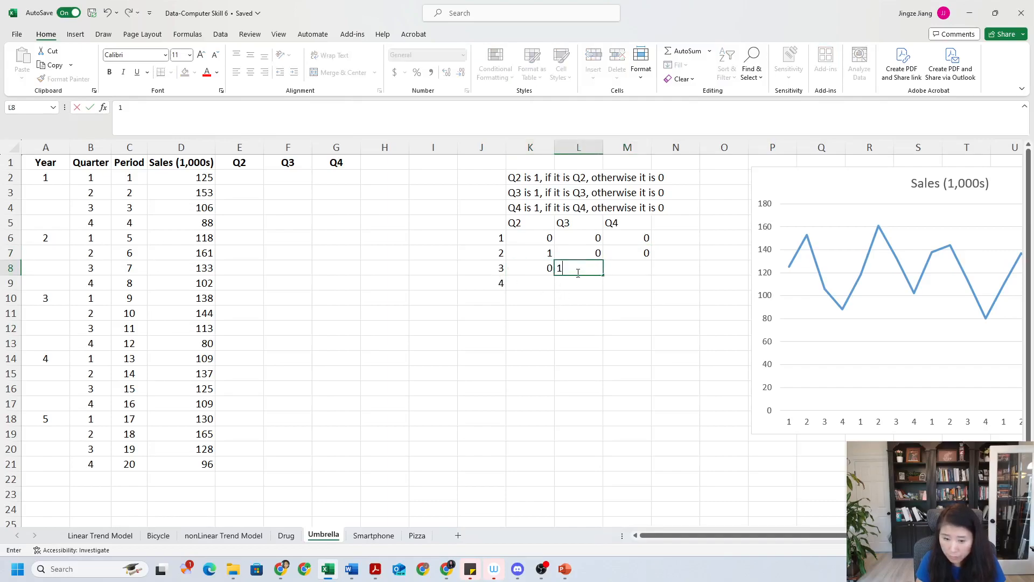
key(Tab)
text(0)
key(Return)
key(Return)
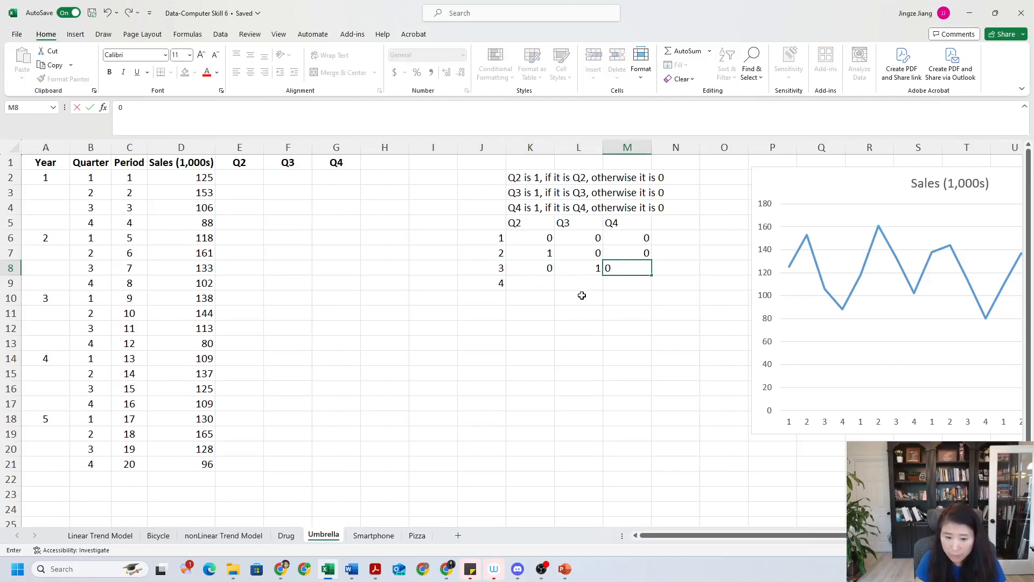
drag(544, 268, 624, 270)
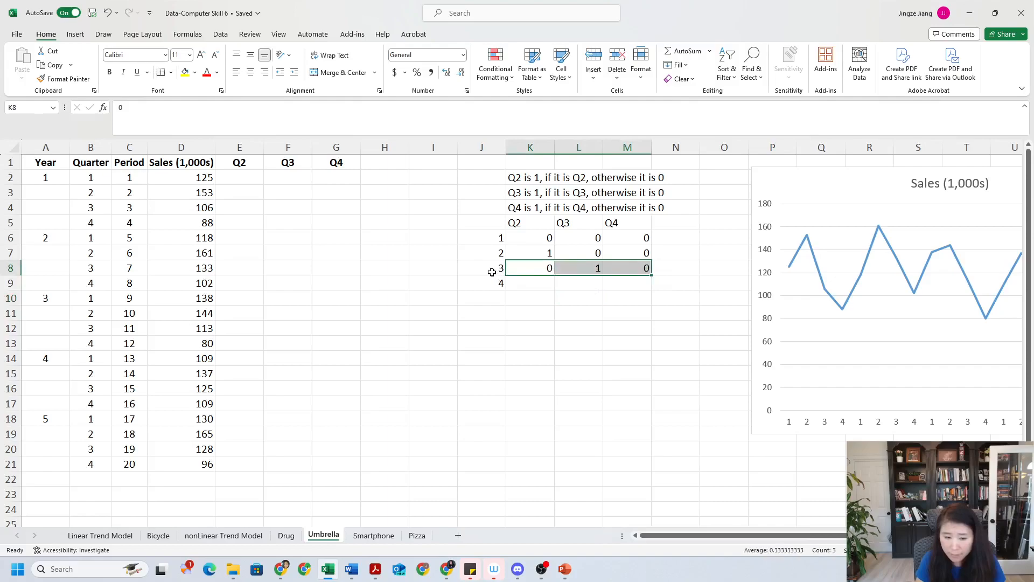
Code quarter 4 in the coding table by entering 0, 0 and 1 in cells K9, L9 and M9
click(528, 278)
text(0)
key(Tab)
text(0)
key(Tab)
text(1)
key(Return)
click(543, 286)
drag(543, 285, 621, 282)
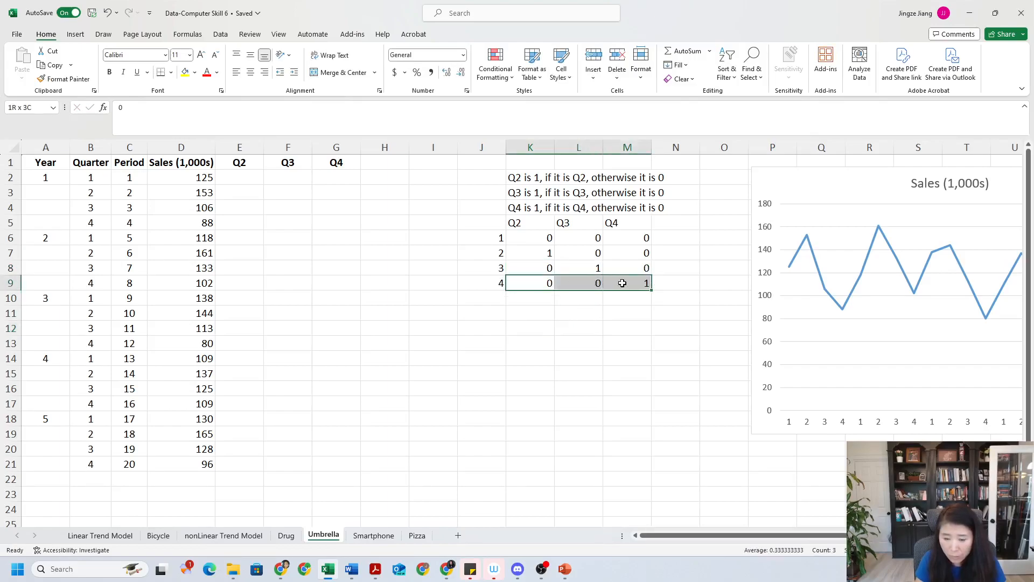
click(636, 302)
drag(545, 288, 628, 283)
click(488, 283)
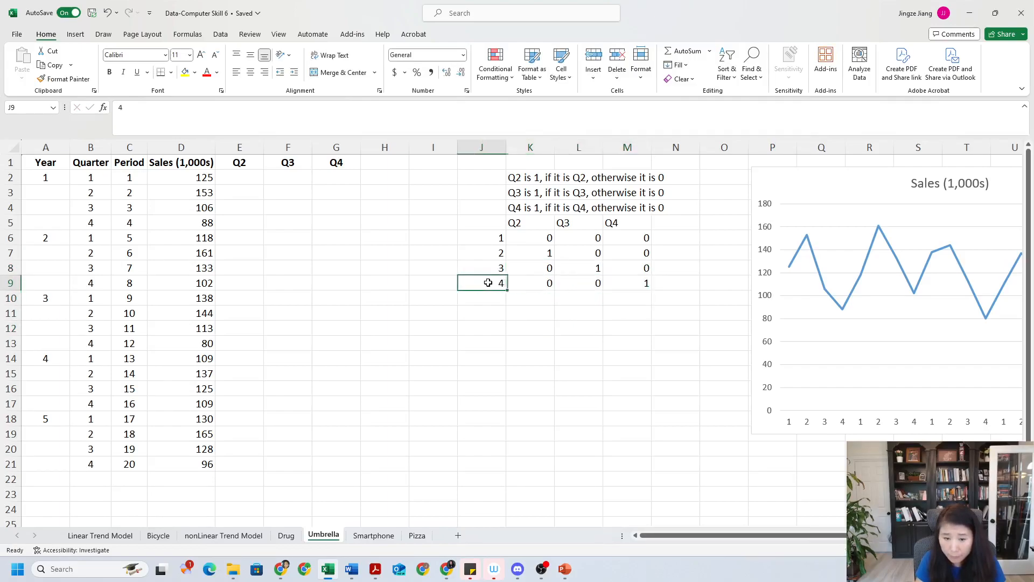
Label the quarter 1 row of the coding table "Base level" in cell N6
drag(543, 239, 648, 237)
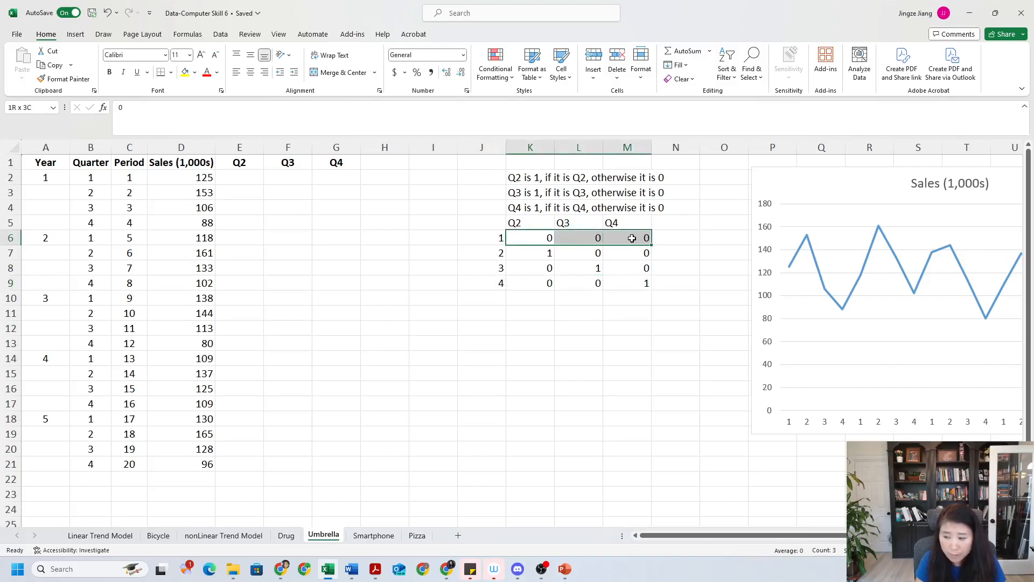
click(692, 237)
text(b)
key(Caps_Lock)
text(S)
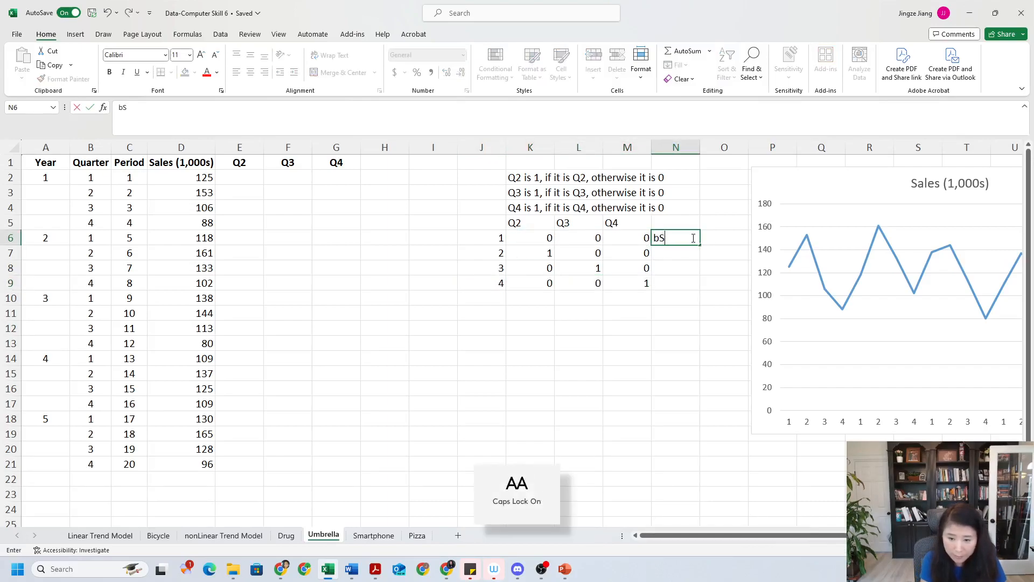
key(Caps_Lock)
text(ase)
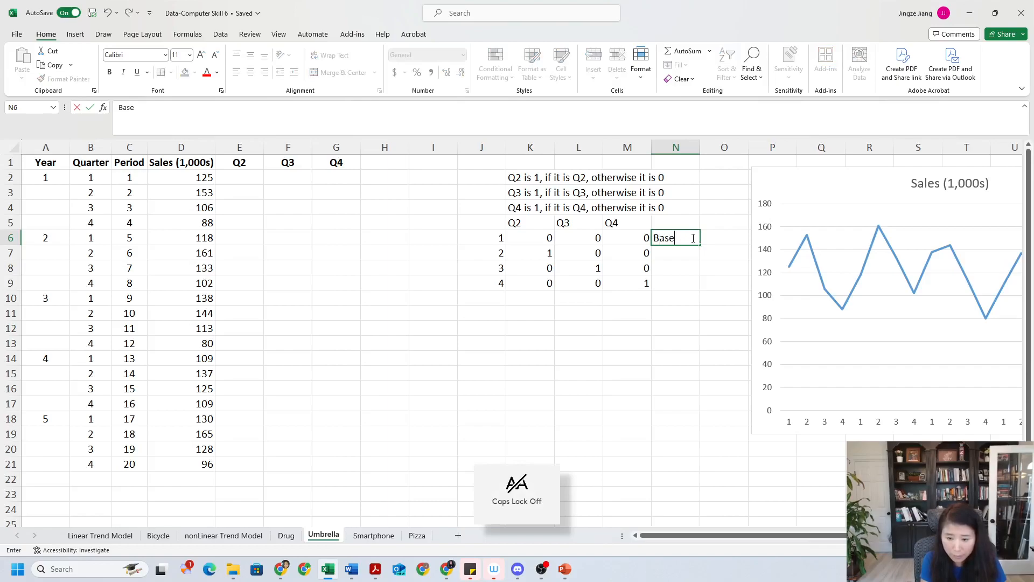
text( level)
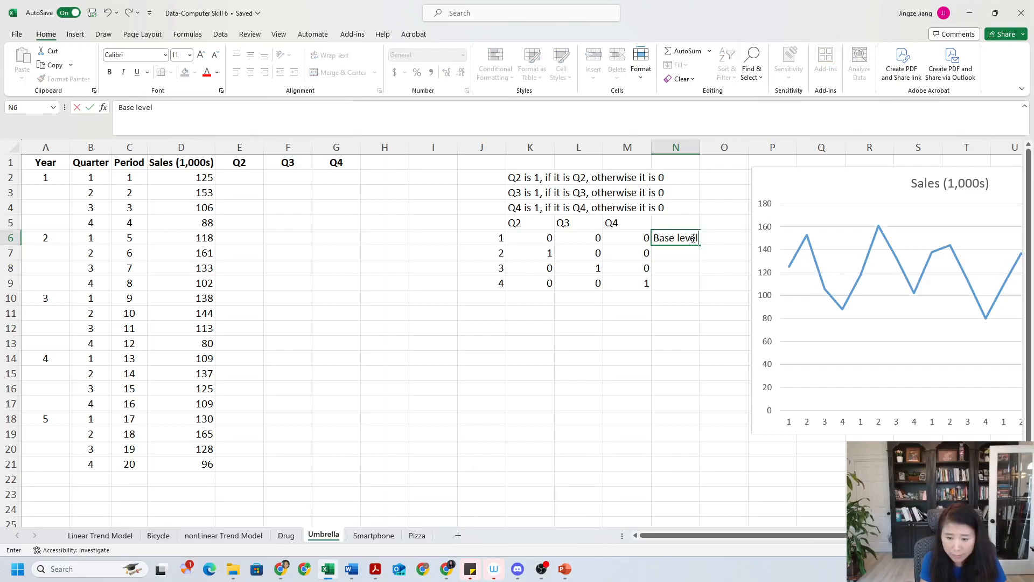
click(696, 315)
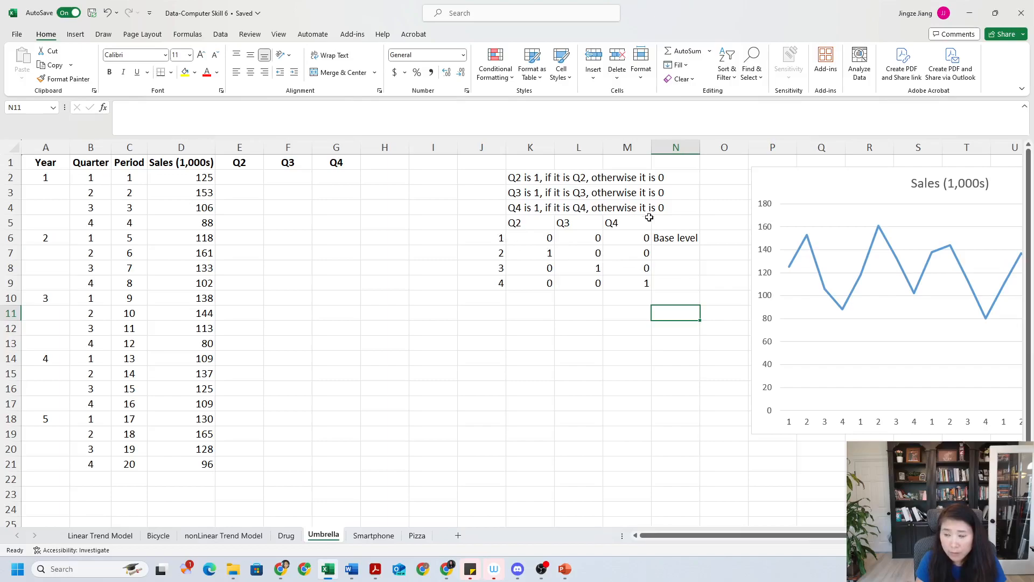
Review the dummy variable rules and coding rows against the empty Q2 to Q4 columns of the sales data
click(524, 178)
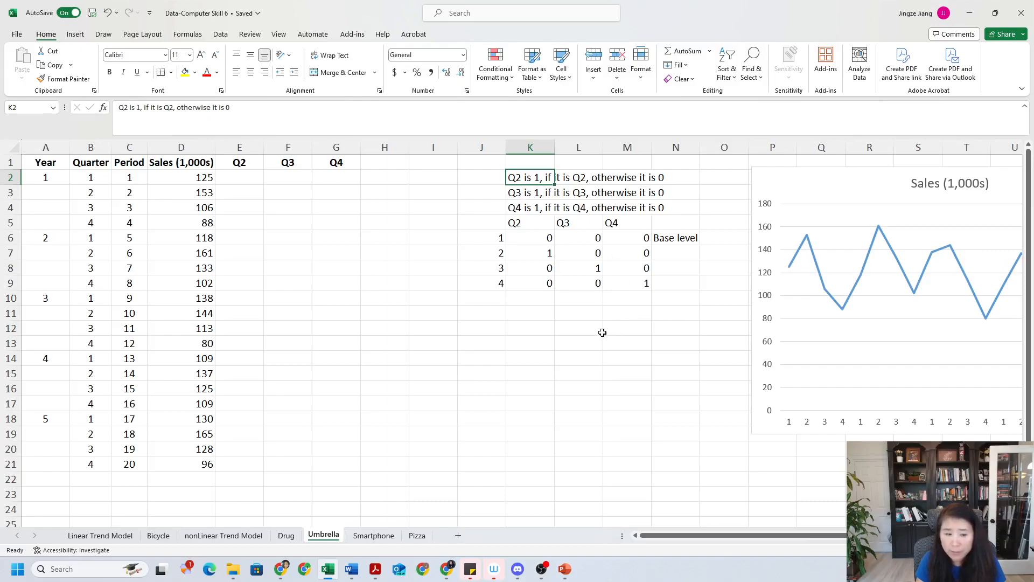
click(661, 273)
click(579, 295)
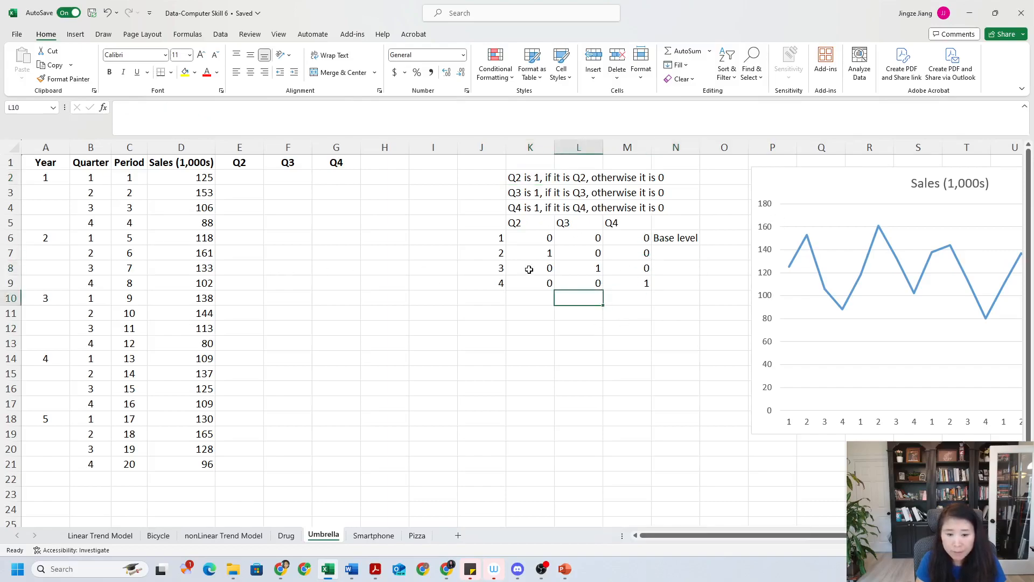
click(543, 235)
drag(533, 239, 634, 236)
drag(527, 254, 644, 255)
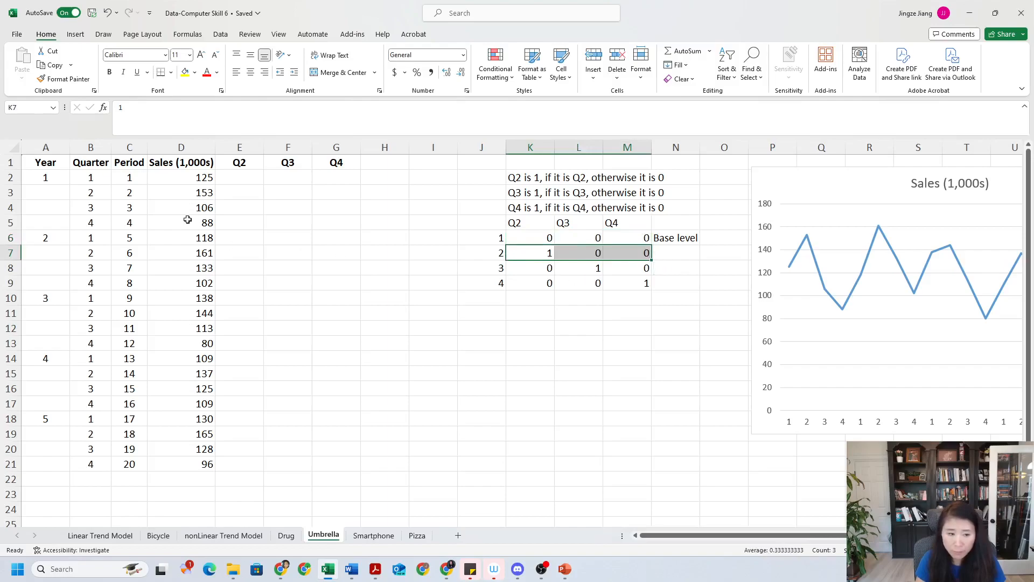
drag(229, 176, 329, 463)
click(443, 404)
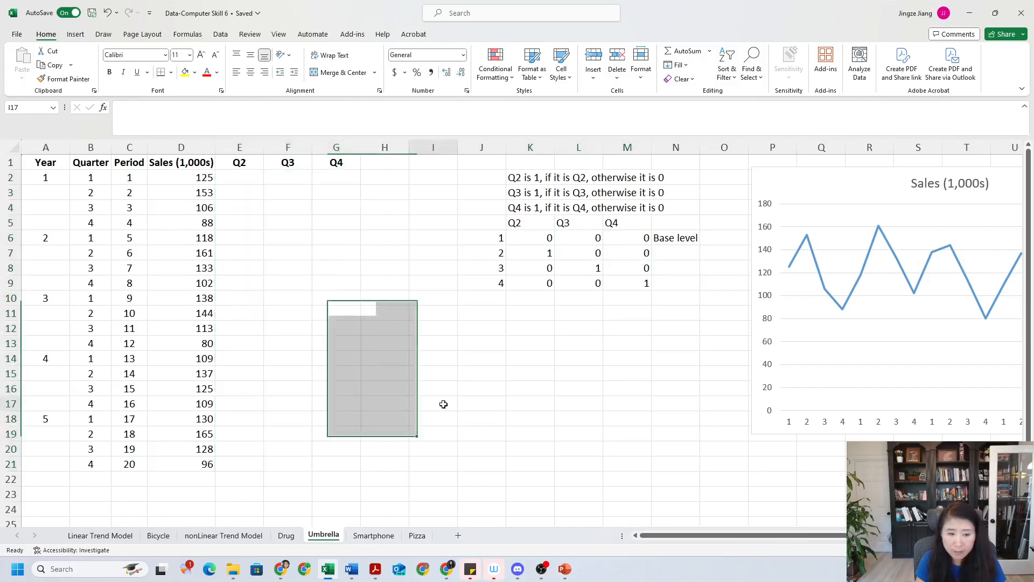
Add filters to the header row of the sales data range A1:G21
drag(39, 163, 336, 465)
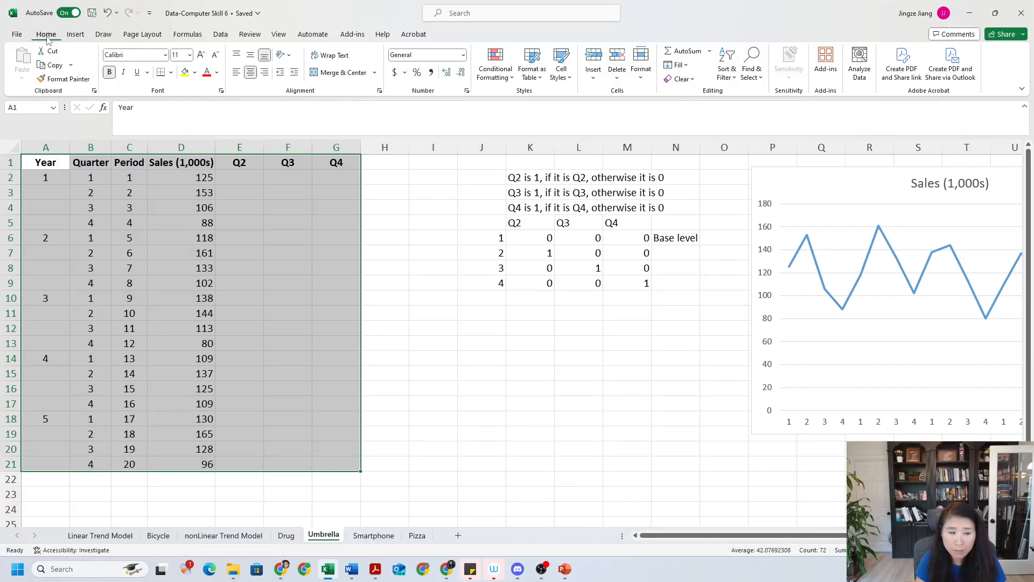
click(728, 61)
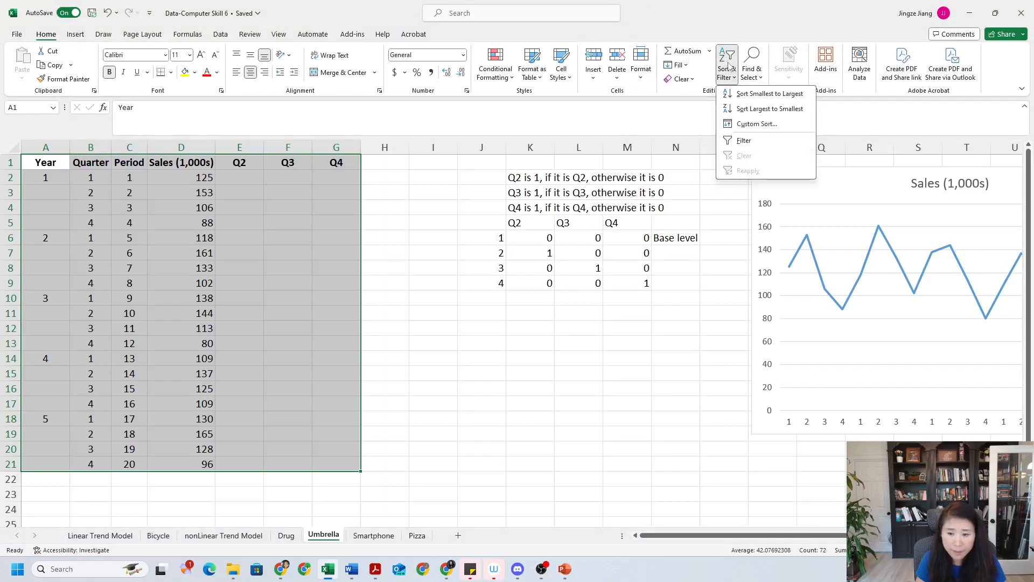
click(744, 141)
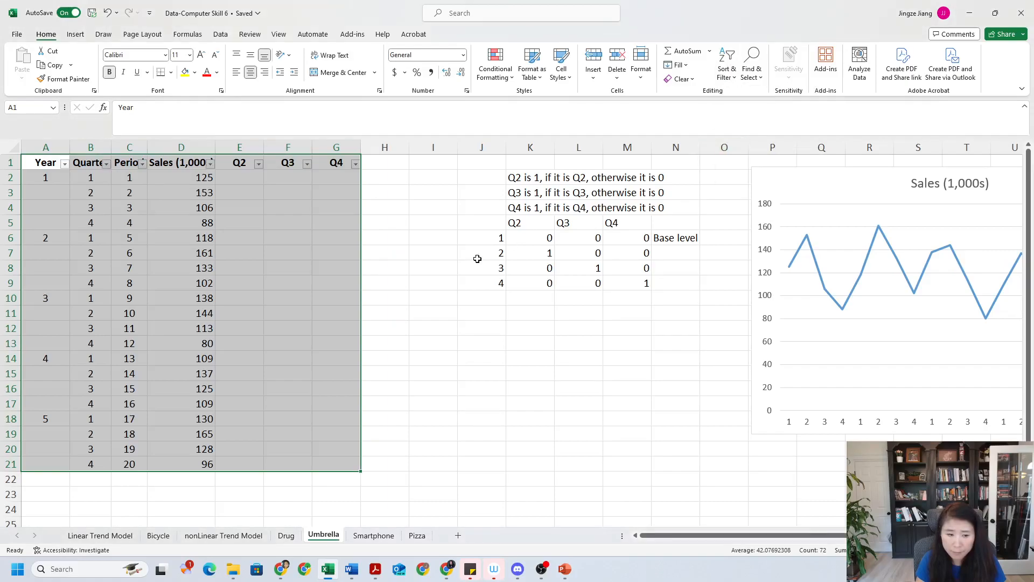
click(415, 272)
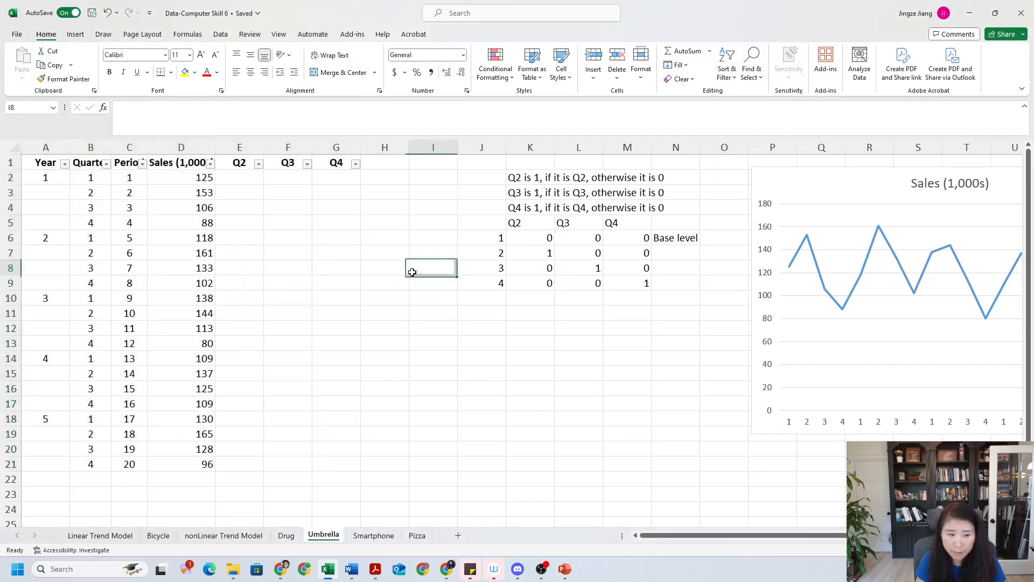
Filter the Quarter column to show only the rows for quarter 1
click(106, 163)
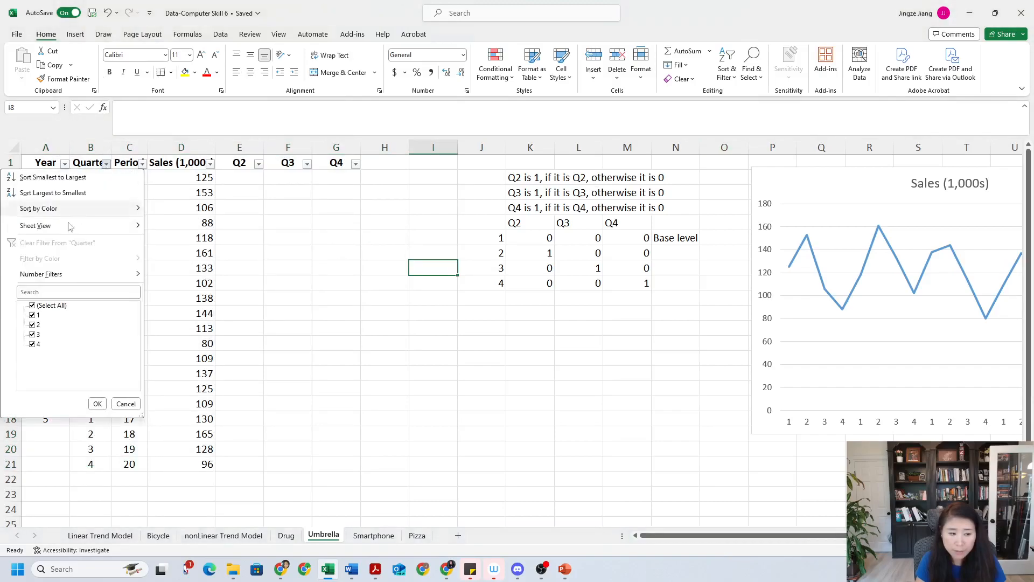
click(32, 305)
click(32, 315)
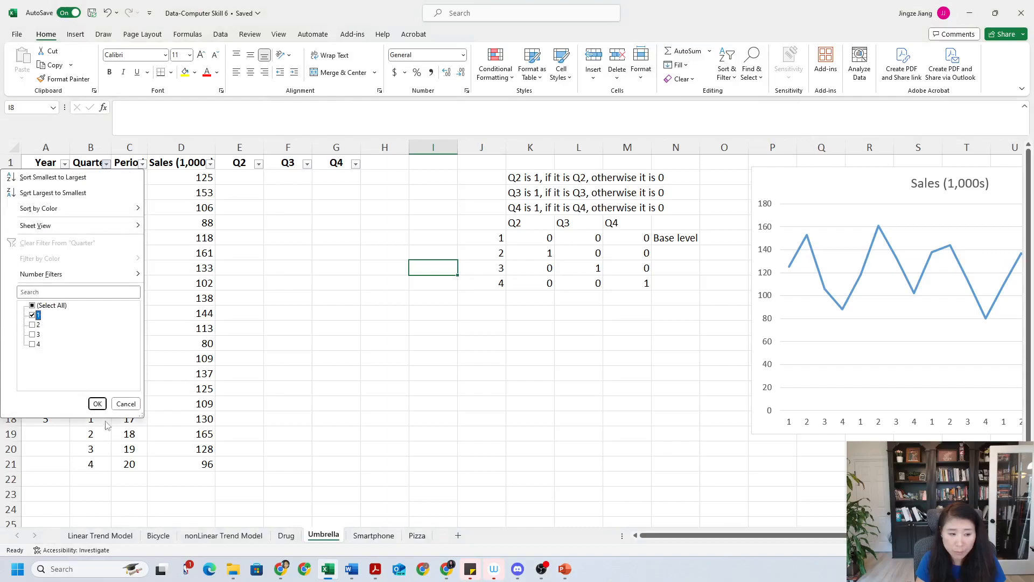
click(97, 404)
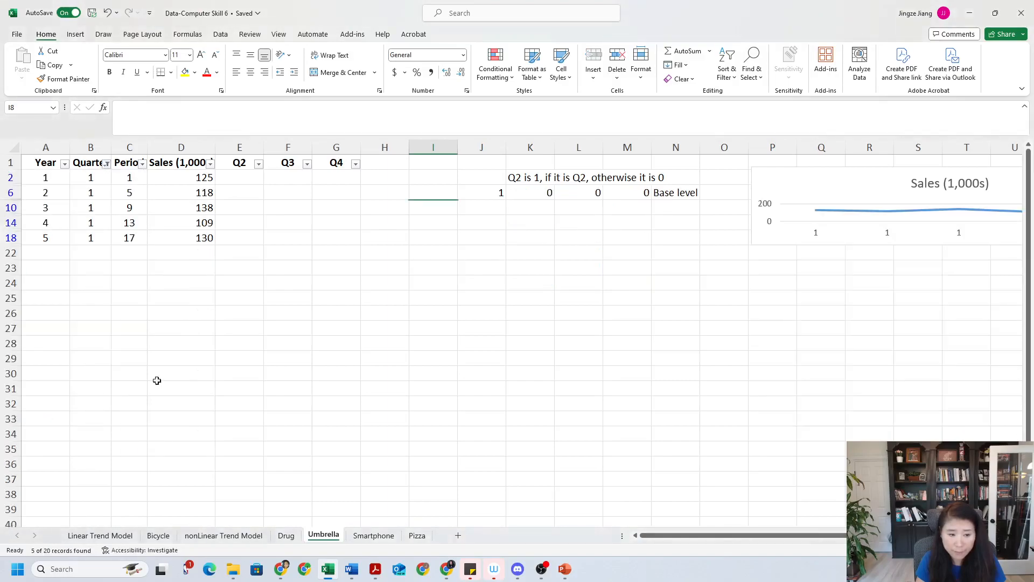
click(288, 268)
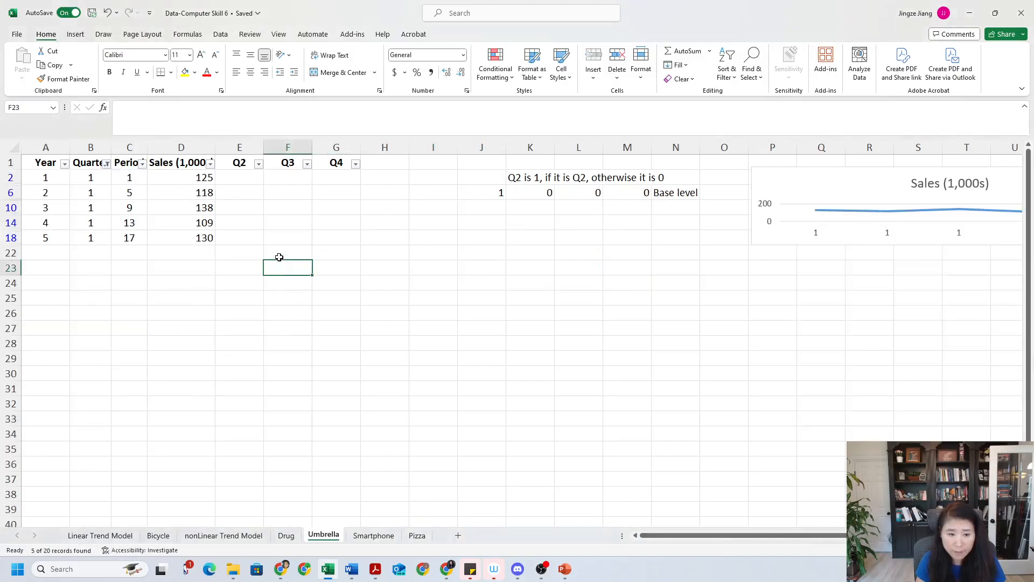
Enter 0 under Q2, Q3 and Q4 in cells E2 to G2 for the first quarter 1 row
click(230, 175)
text(0)
key(Tab)
text(0)
key(Tab)
text(0)
Fill the zeros from E2:G2 down through row 18 for all the filtered quarter 1 rows
click(243, 205)
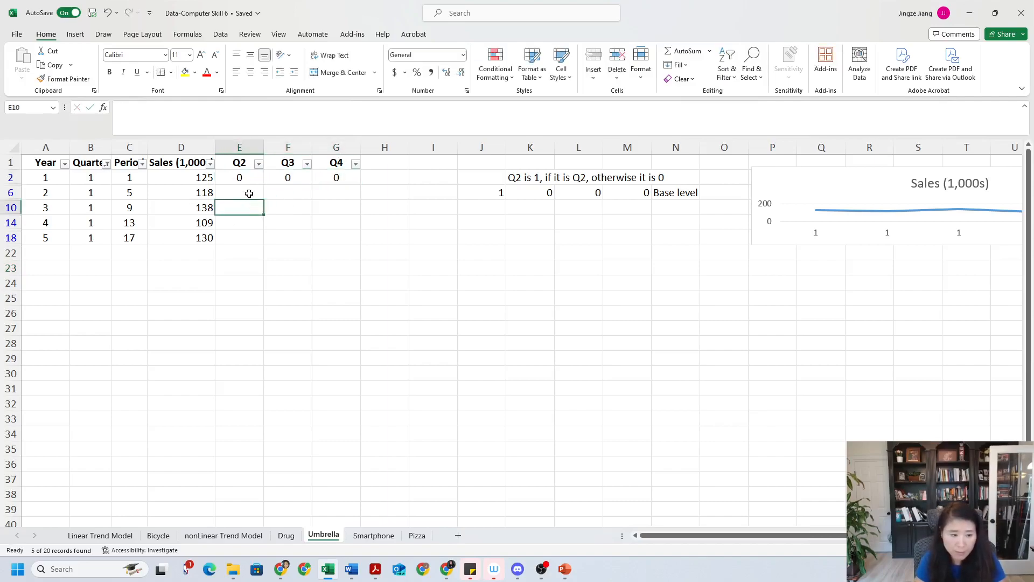
drag(246, 182, 339, 176)
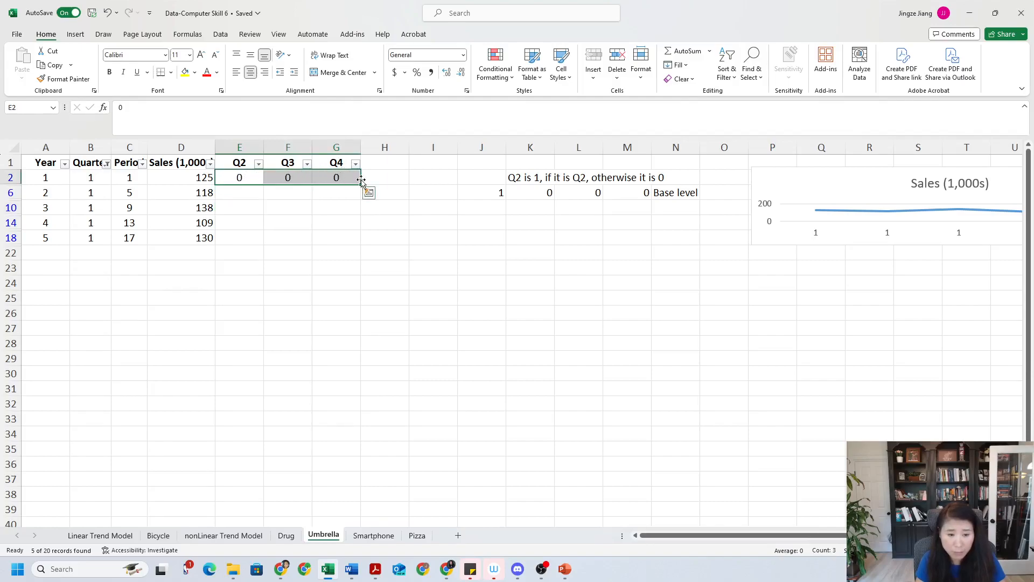
drag(360, 184, 367, 249)
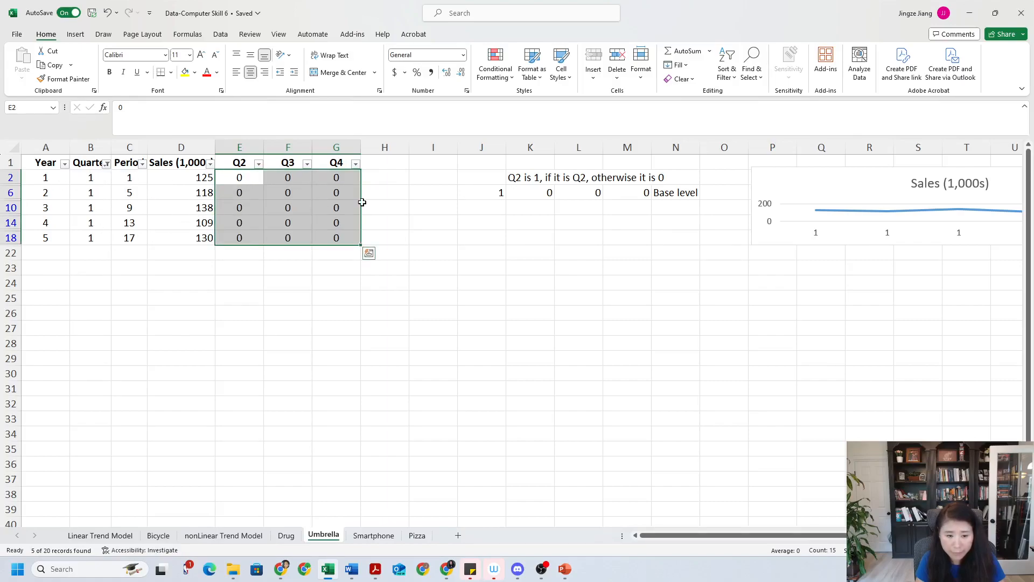
Change the Quarter column filter to show only the rows for quarter 2
click(108, 165)
click(32, 315)
click(31, 325)
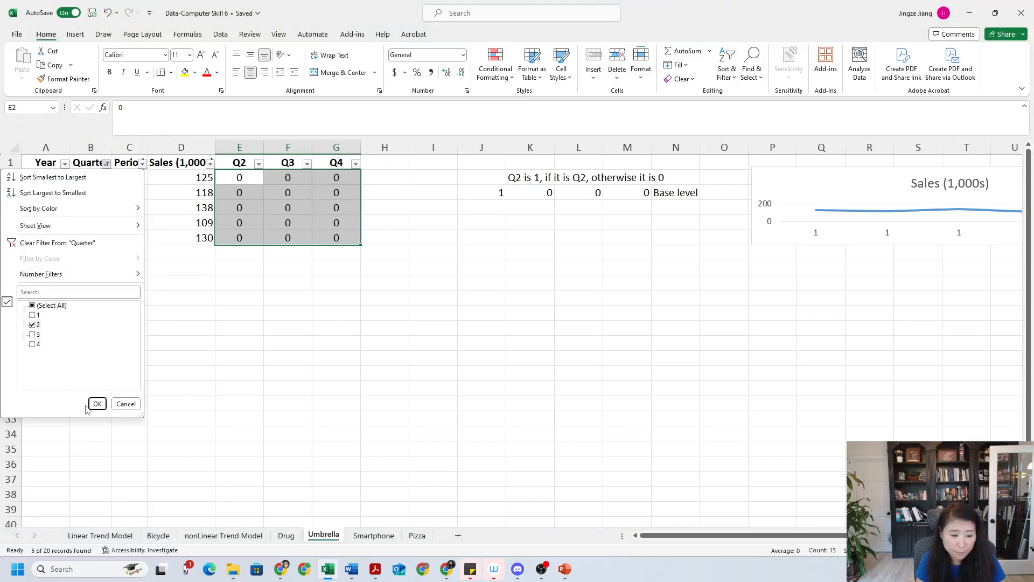
click(97, 403)
Enter 1, 0 and 0 under Q2, Q3 and Q4 in cells E3 to G3 for the first quarter 2 row
click(289, 294)
click(253, 177)
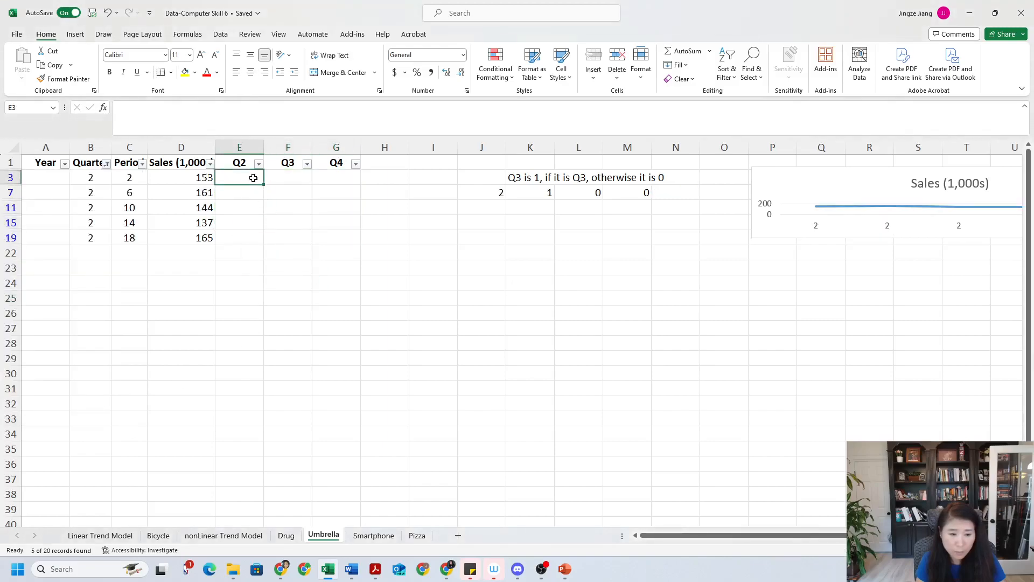
text(1)
key(Tab)
text(0)
key(Tab)
text(0)
click(477, 251)
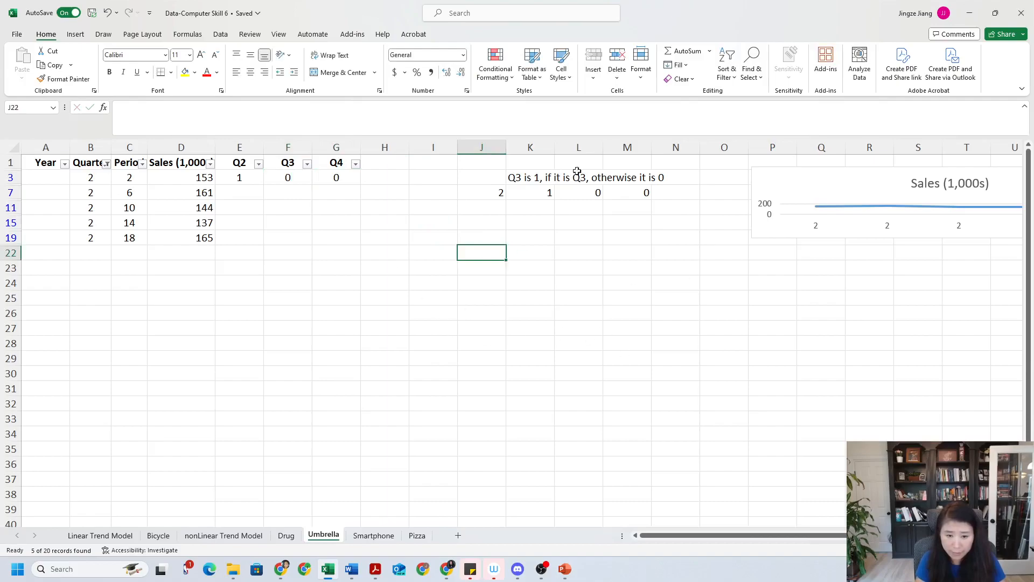
Fill the codes from E3:G3 down through row 19 for all the filtered quarter 2 rows
click(243, 176)
drag(244, 177, 340, 173)
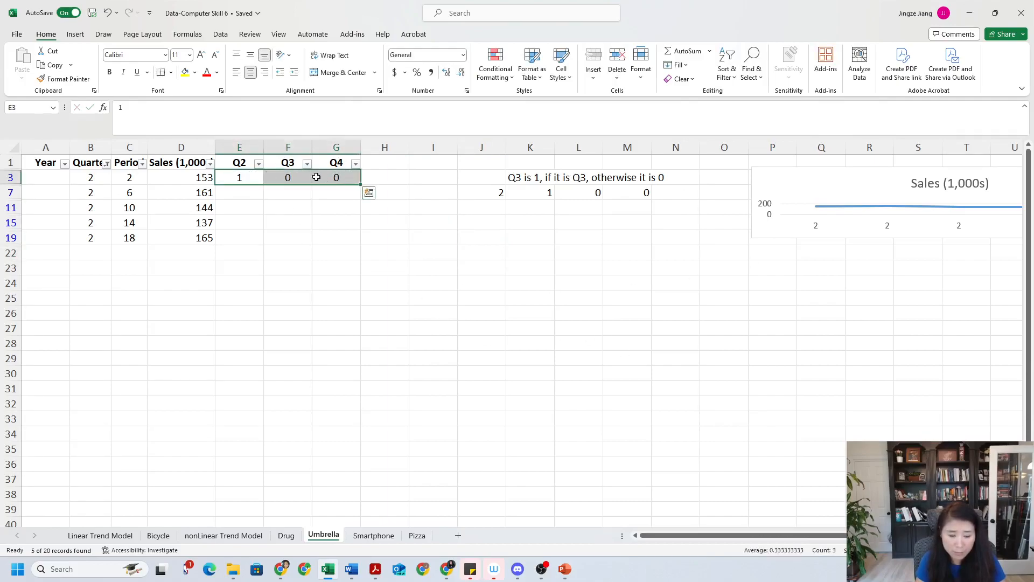
drag(362, 186, 362, 248)
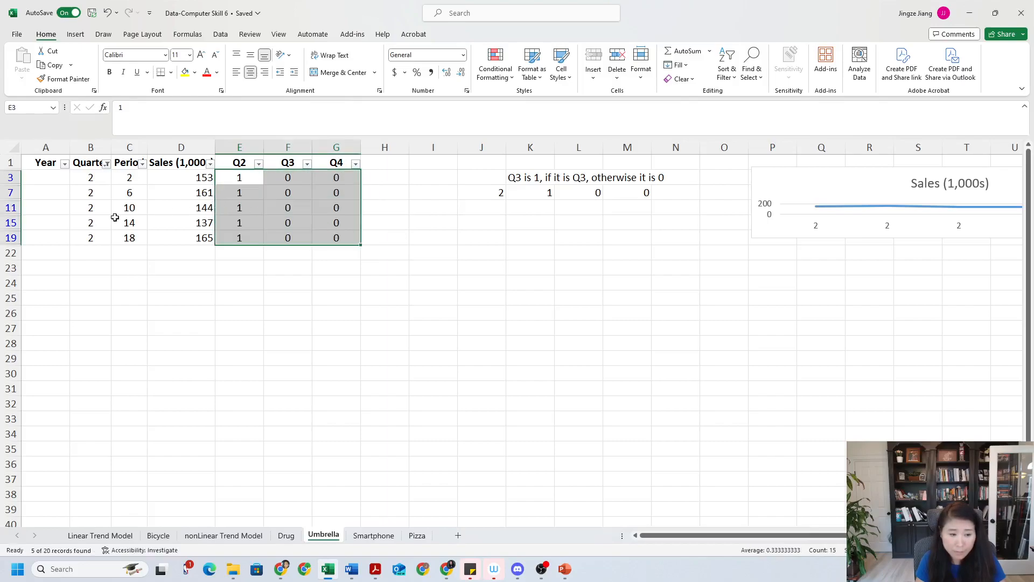
Change the Quarter column filter to show only the rows for quarter 3
click(106, 165)
click(33, 325)
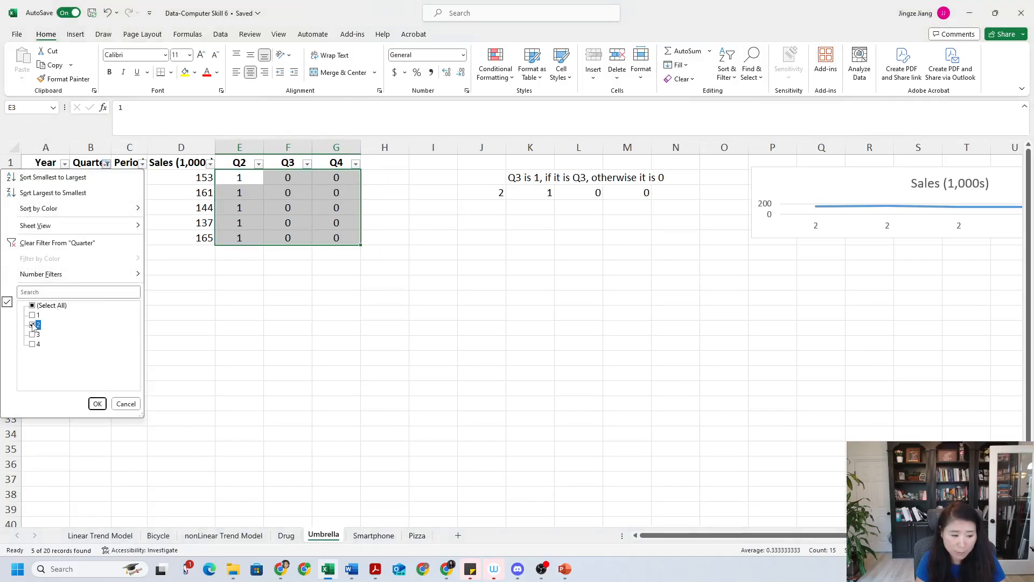
click(32, 334)
click(97, 403)
Enter 0, 1 and 0 under Q2, Q3 and Q4 in E4:G4 and fill them down through row 20 for the quarter 3 rows
click(255, 175)
text(0)
key(Tab)
text(1)
key(Tab)
text(0)
click(268, 240)
drag(240, 177, 369, 242)
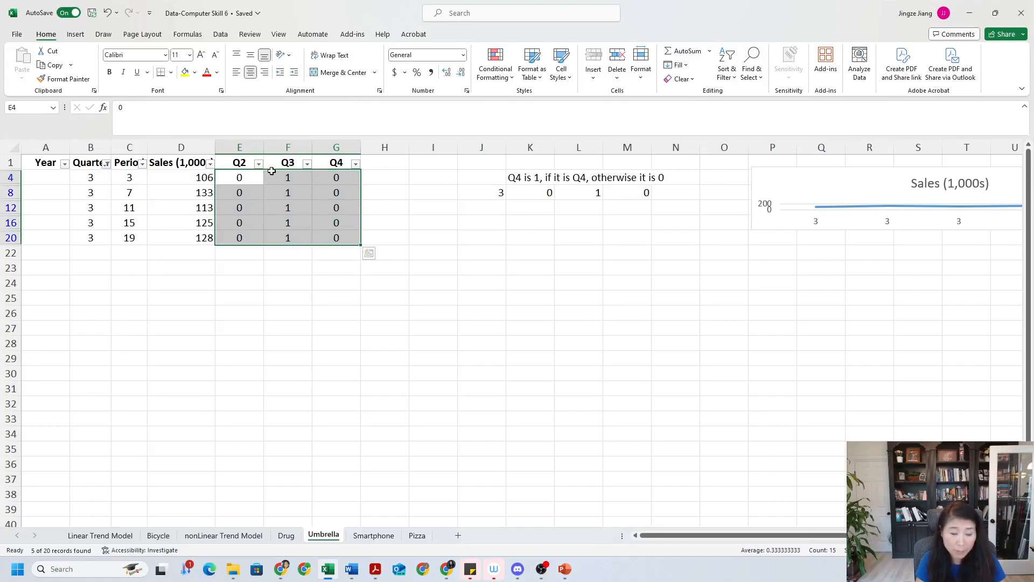
Change the Quarter column filter to show only the rows for quarter 4
click(107, 163)
click(32, 334)
click(32, 344)
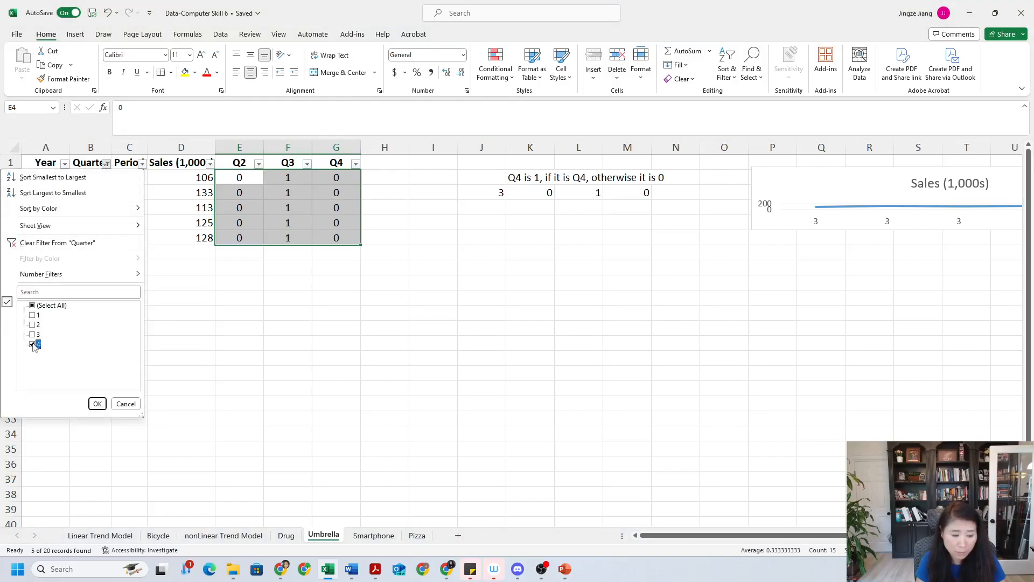
click(97, 404)
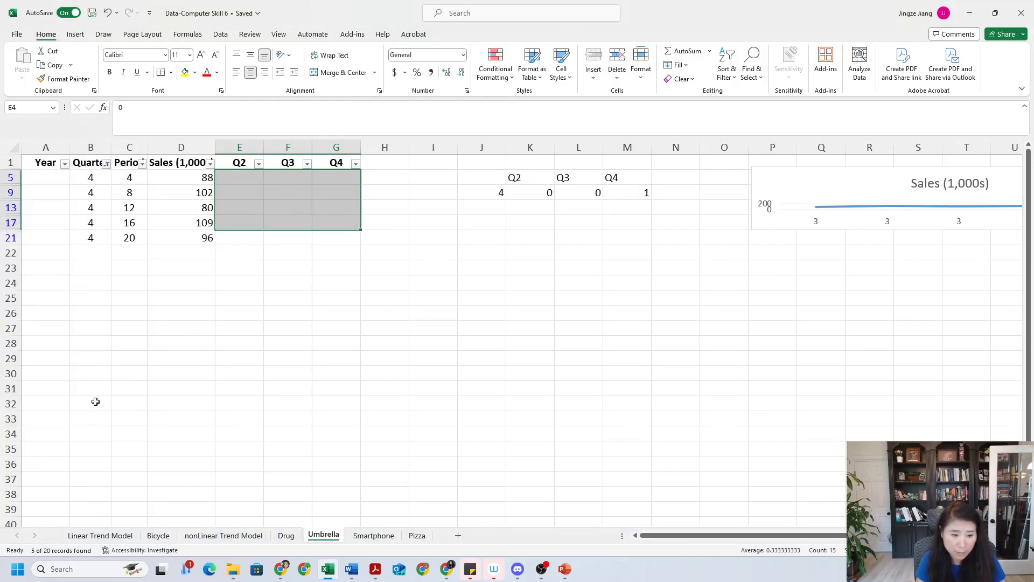
Enter 0, 0 and 1 under Q2, Q3 and Q4 in E5:G5 and fill them down through row 21 for the quarter 4 rows
click(239, 177)
text(0)
key(Tab)
text(0)
key(Tab)
text(1)
click(282, 277)
drag(250, 178, 364, 245)
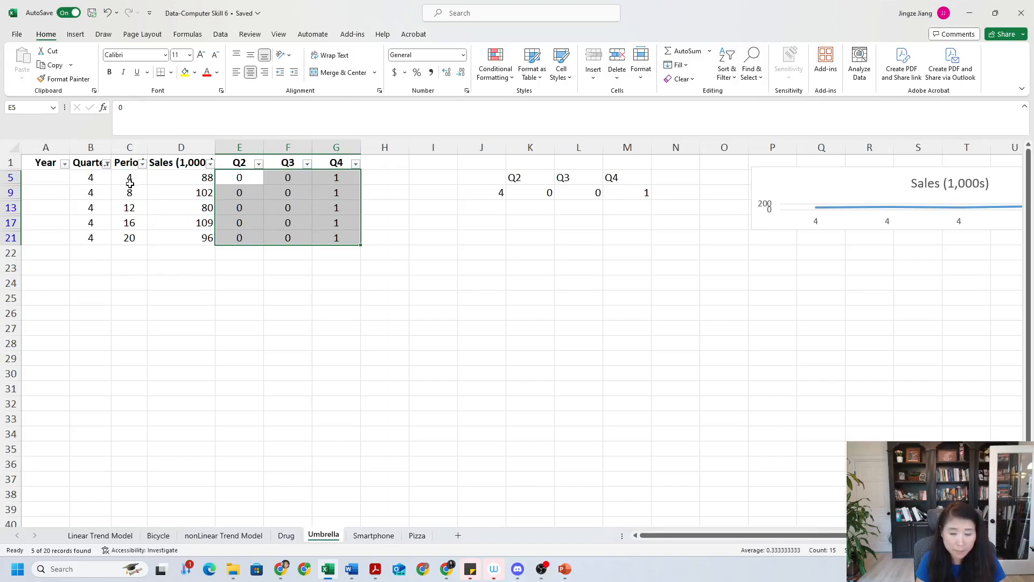
Remove the filters from the sales data and check the dummy codes in the Q2 to Q4 columns
click(724, 75)
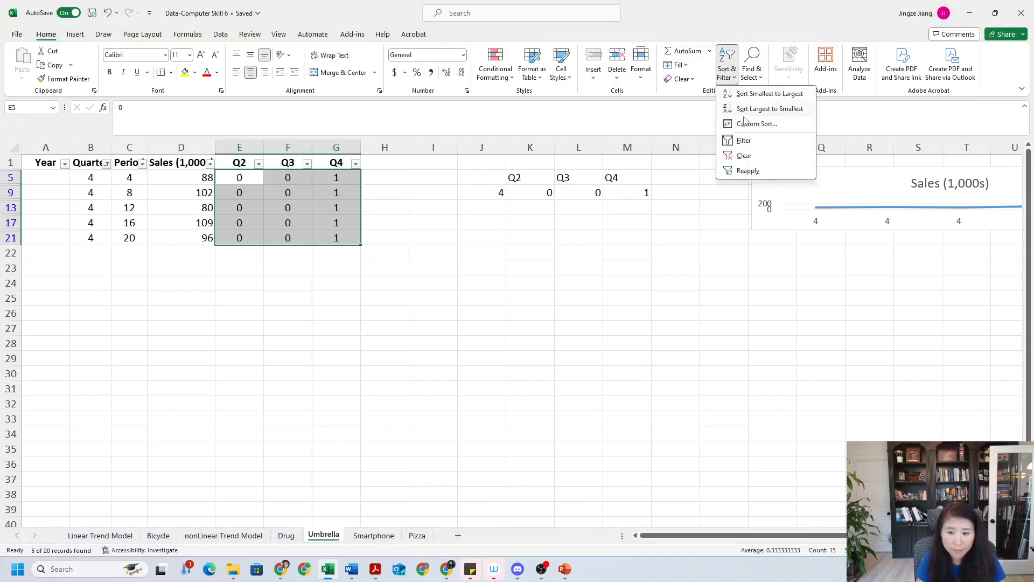
click(731, 141)
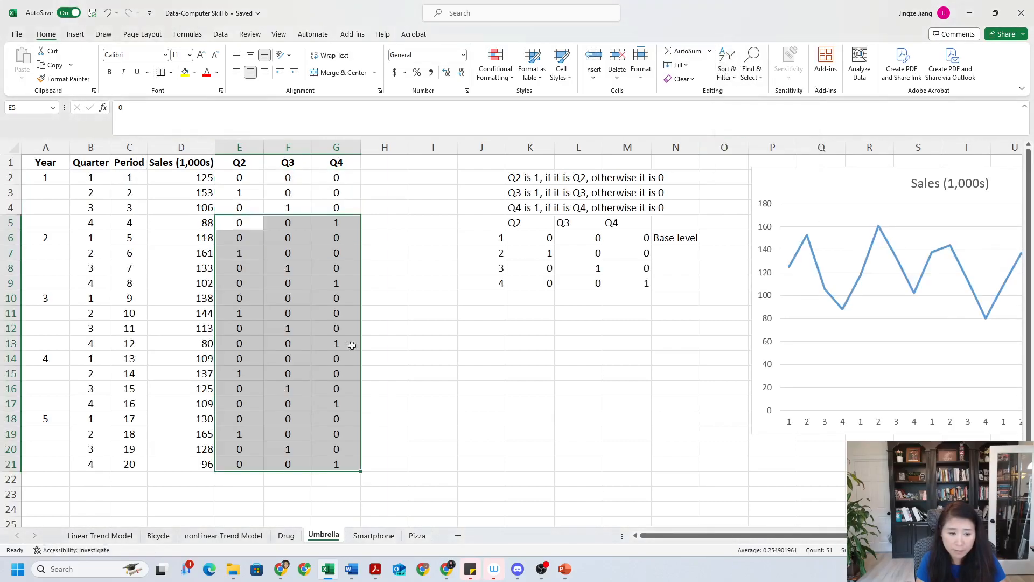
click(336, 358)
drag(253, 185, 324, 462)
click(353, 371)
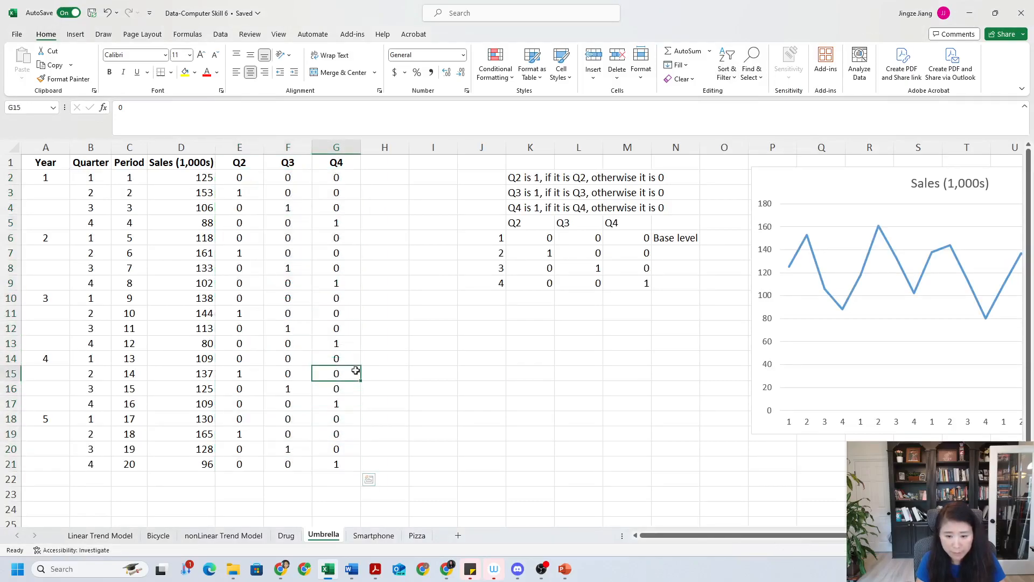
Examine the coding table in J5:M9 to review how each quarter maps to the Q2, Q3 and Q4 codes
drag(508, 222, 620, 281)
click(503, 237)
click(499, 252)
click(499, 268)
click(498, 281)
click(496, 238)
click(496, 253)
click(496, 267)
click(497, 280)
click(497, 237)
drag(519, 238, 612, 238)
drag(536, 253, 644, 253)
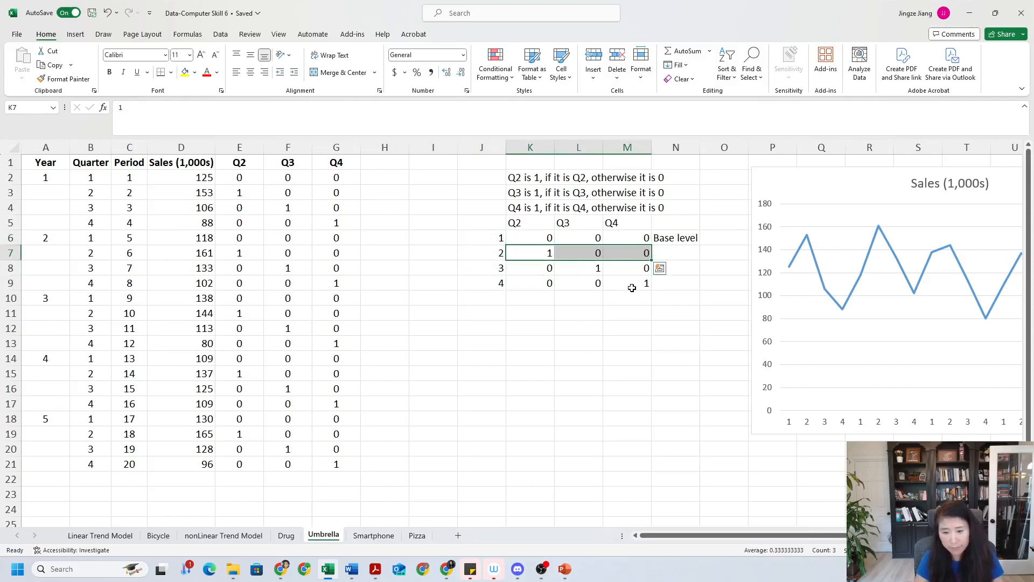
click(337, 214)
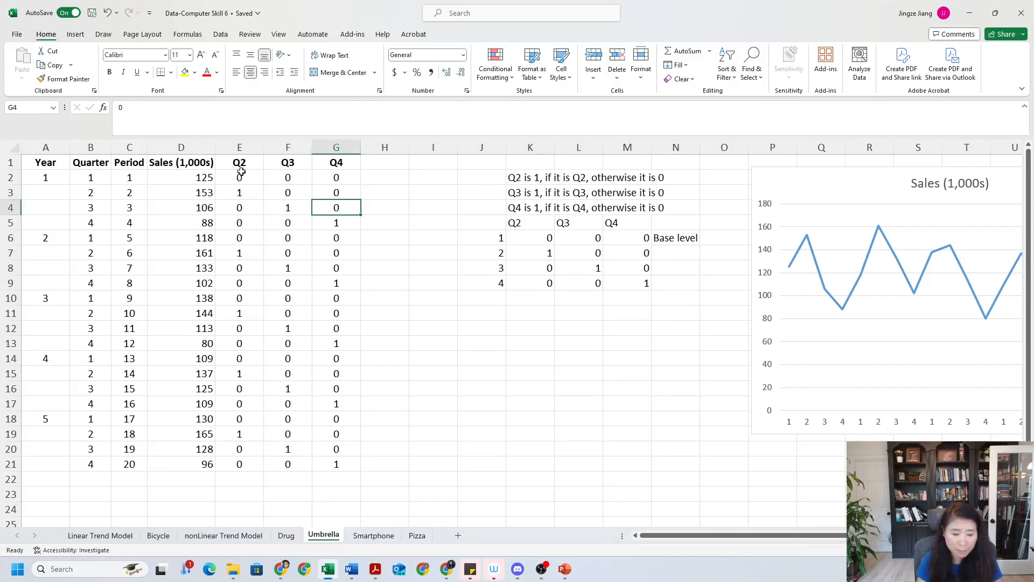
Append "-Y" to the sales header in D1 so it reads "Sales (1,000s)-Y"
click(194, 167)
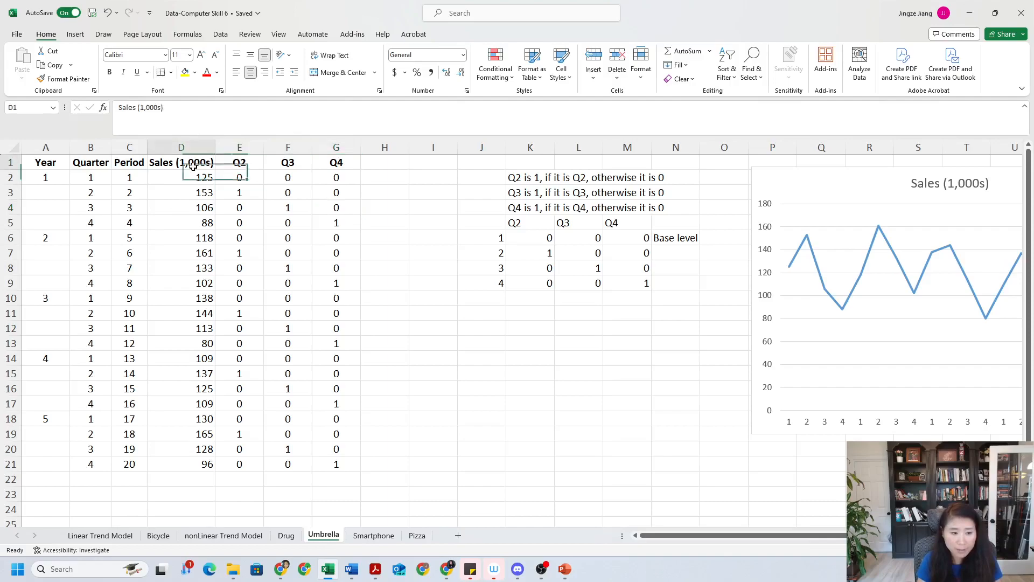
click(173, 109)
text(-y)
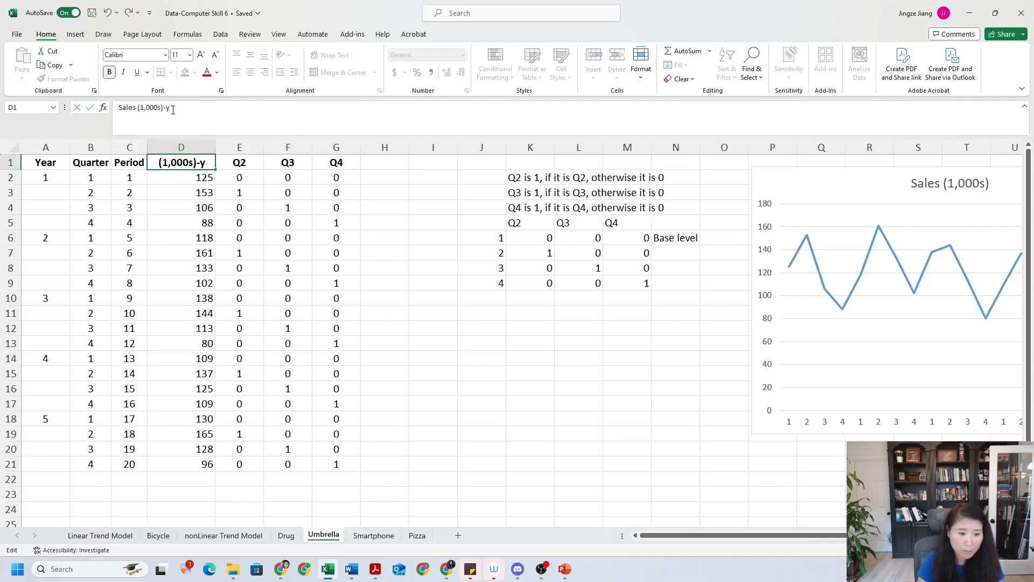
key(BackSpace)
key(Caps_Lock)
text(Y)
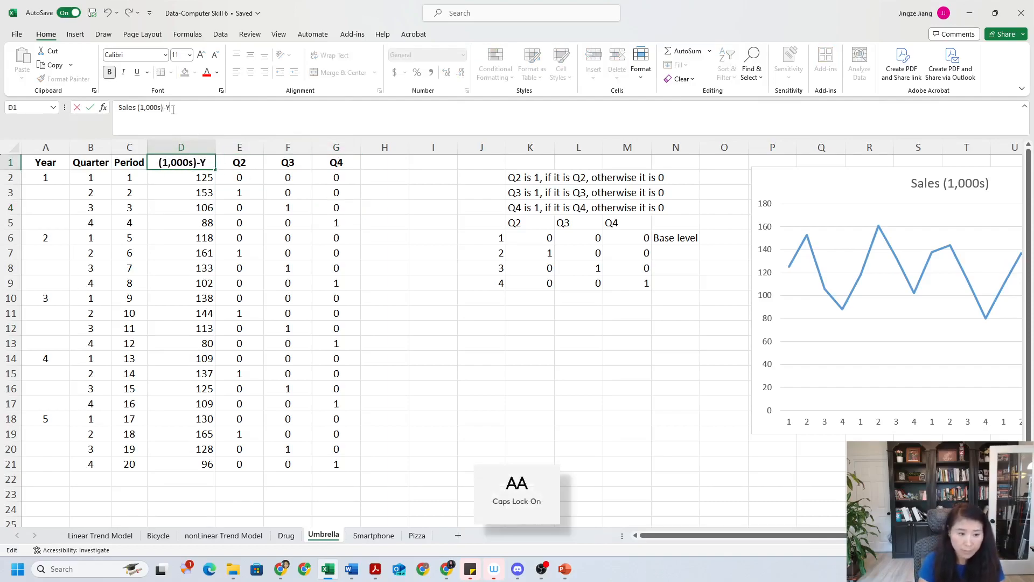
click(240, 205)
Autofit the widths of columns D through G to their contents
drag(239, 163, 340, 160)
drag(178, 145, 341, 146)
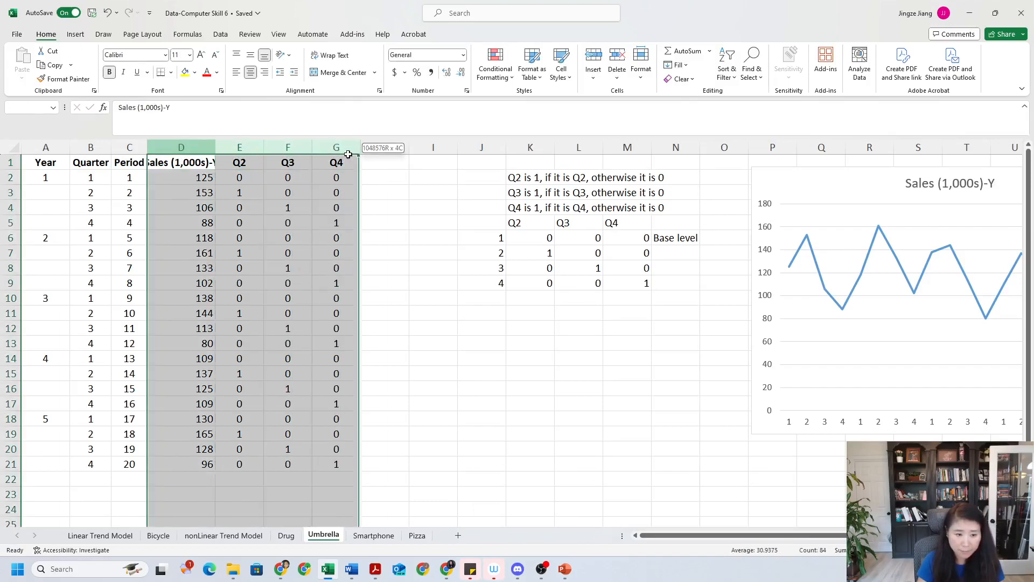
double_click(215, 147)
click(323, 221)
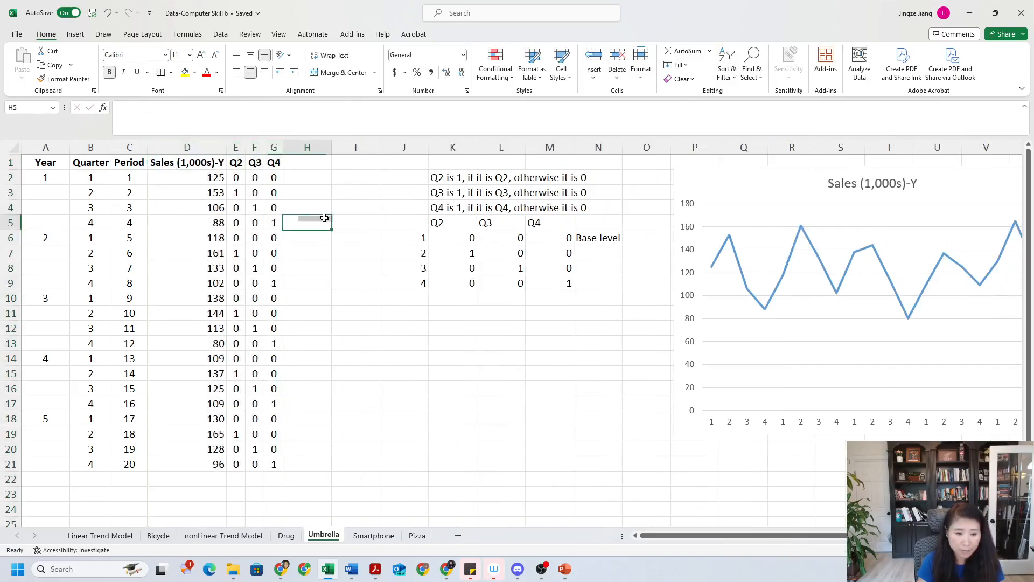
click(356, 314)
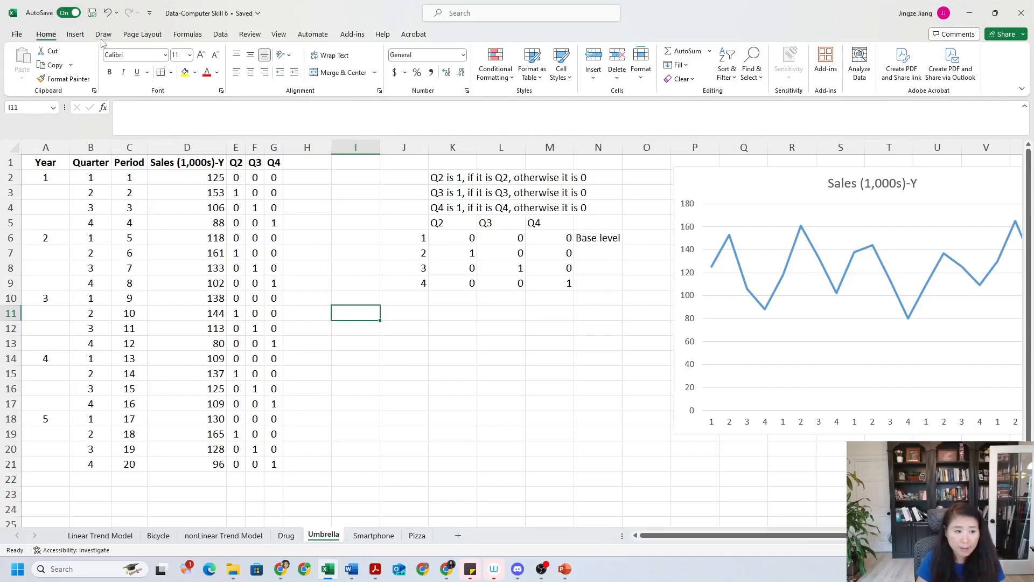
Start a Regression from the data analysis tools and set its input Y range to the sales values in D1:D21
click(226, 34)
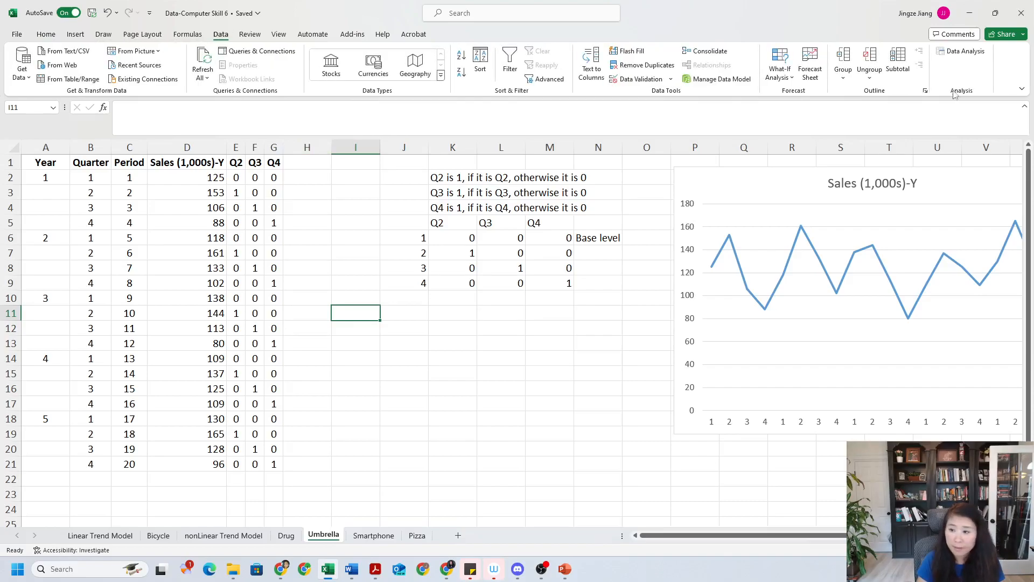
click(965, 54)
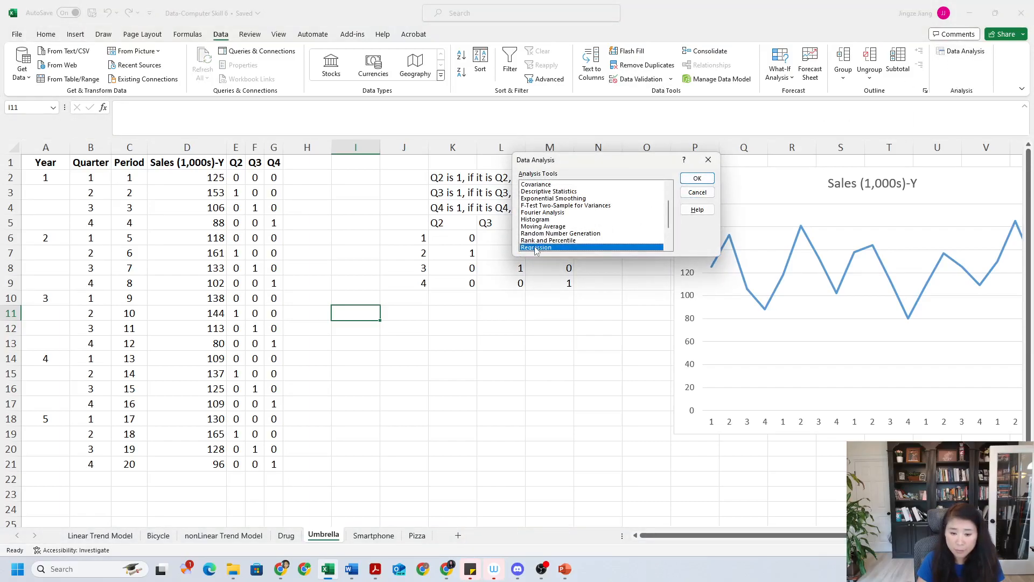
click(697, 178)
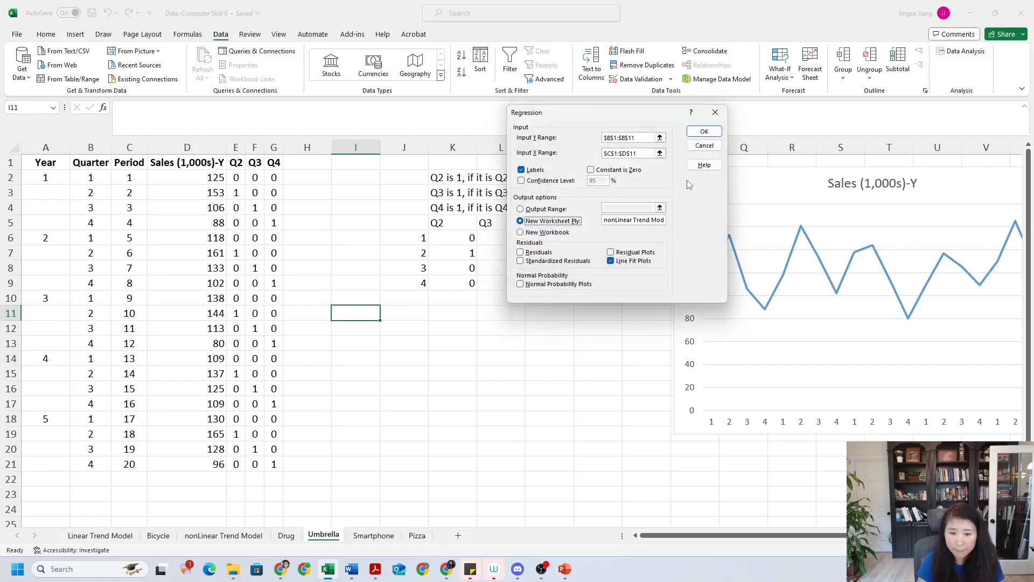
click(660, 137)
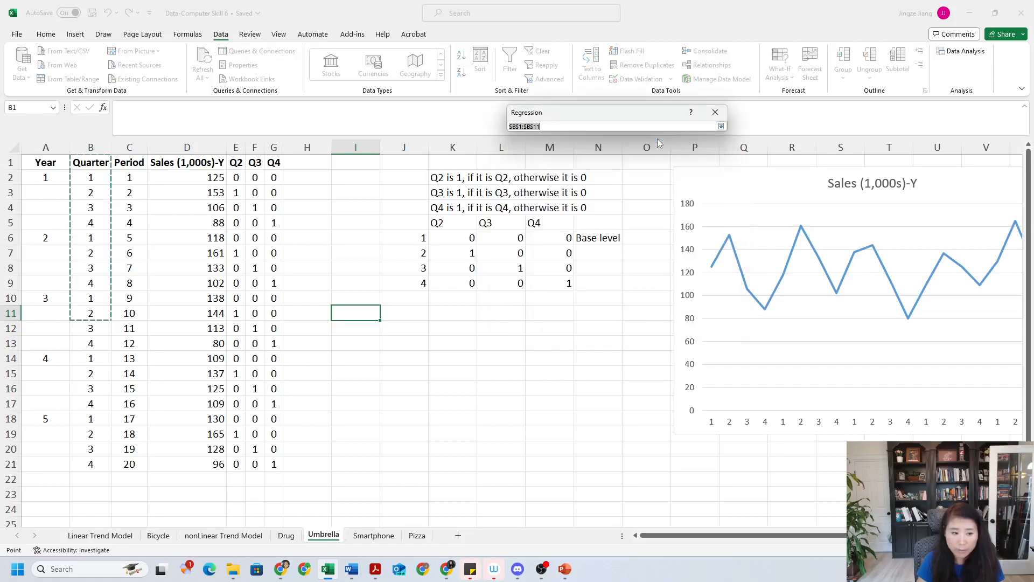
click(196, 166)
drag(196, 165, 189, 465)
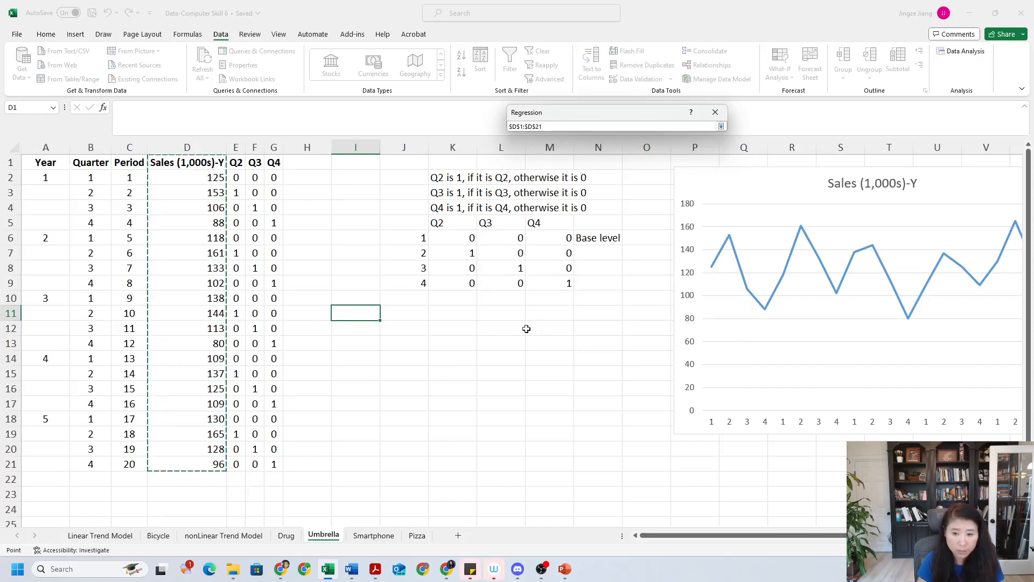
click(721, 127)
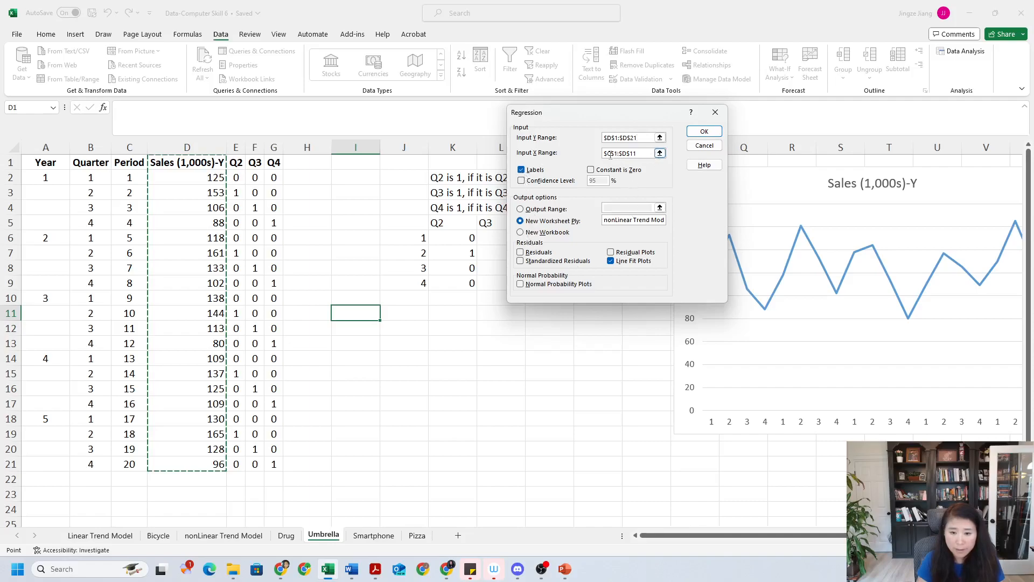
Set the regression's input X range to the Q2, Q3 and Q4 dummy columns in E1:G21
click(660, 154)
drag(236, 162, 267, 466)
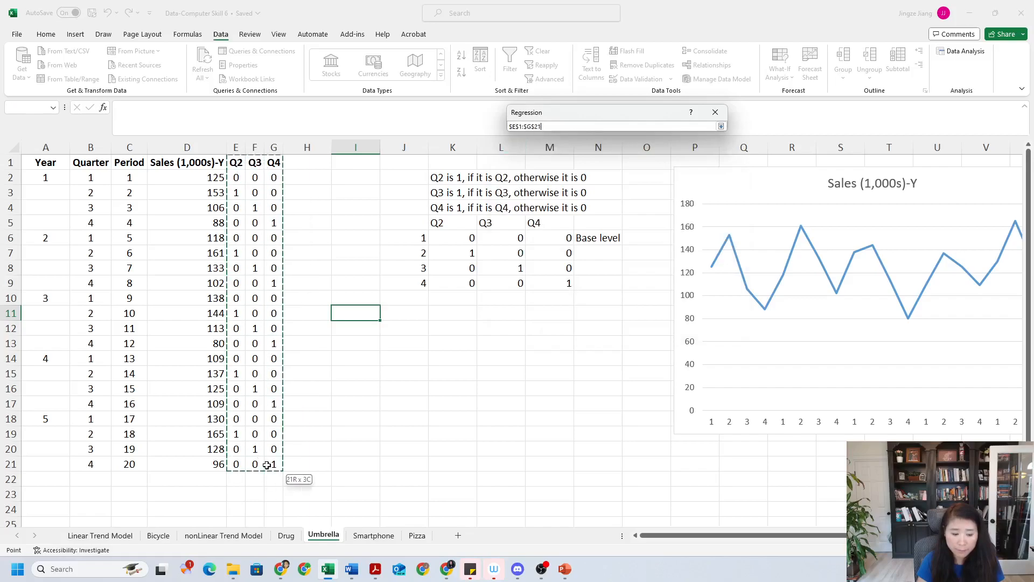
click(721, 126)
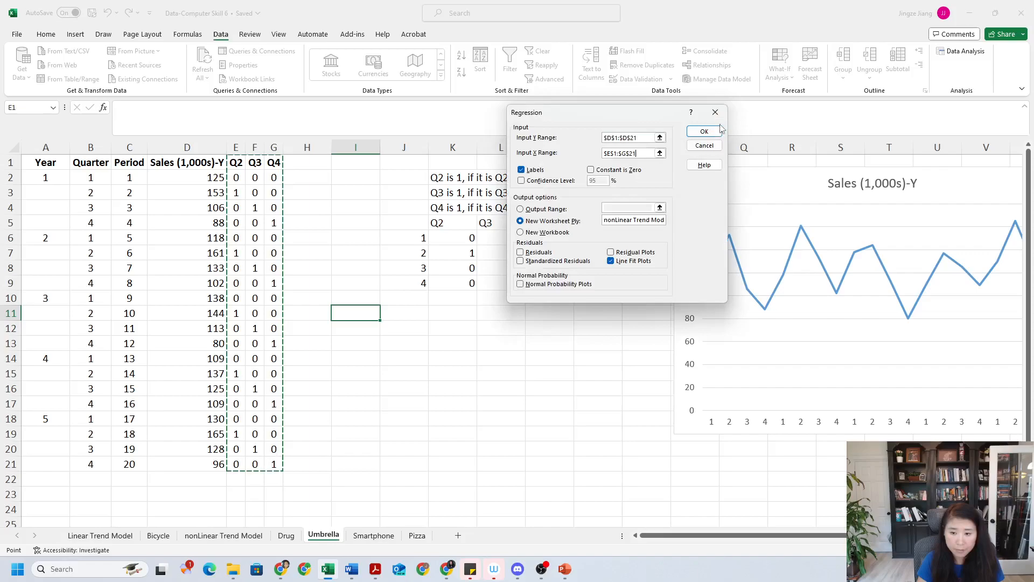
Name the new output worksheet "Seasonality wo trend" and run the regression
click(639, 218)
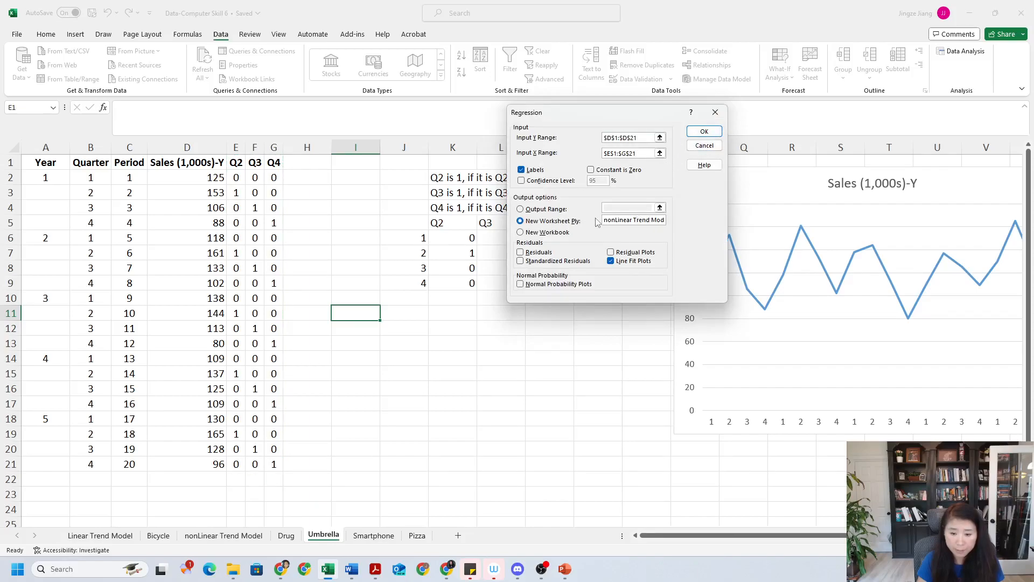
drag(606, 222, 726, 224)
key(Caps_Lock)
text(s)
key(Caps_Lock)
key(BackSpace)
text(S)
key(Caps_Lock)
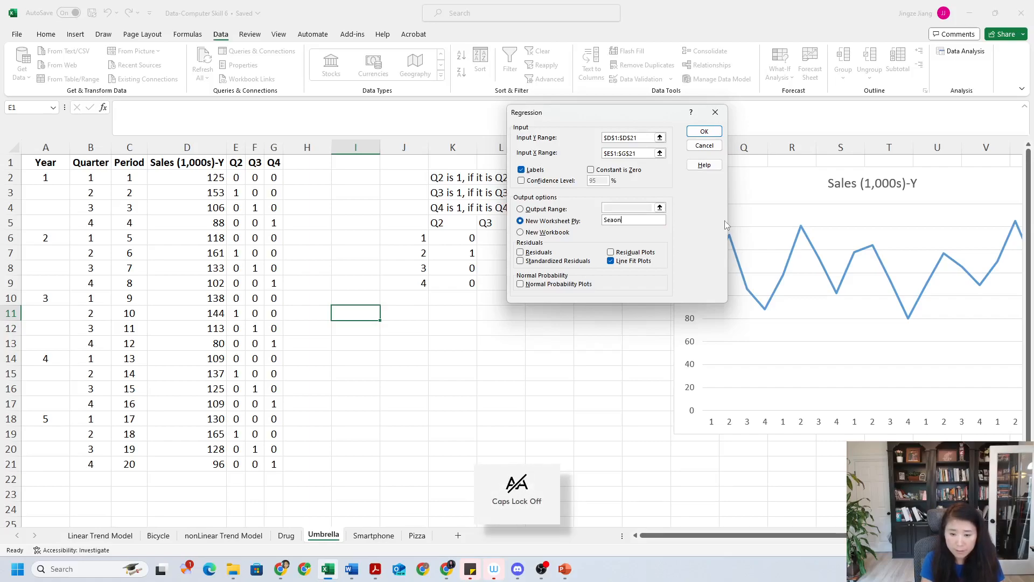
text(eaona)
key(BackSpace)
key(BackSpace)
key(BackSpace)
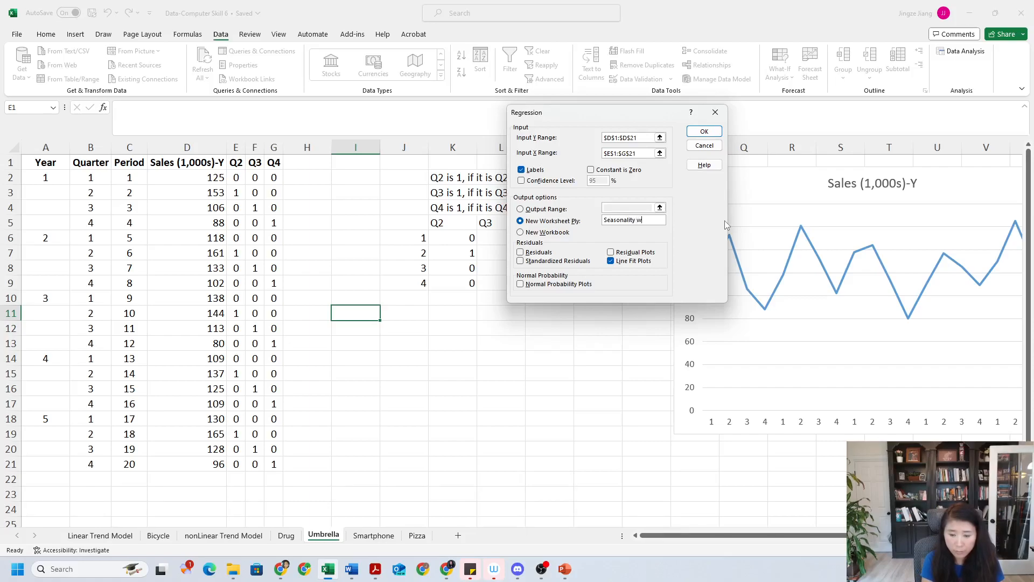
text(sonality wo trend)
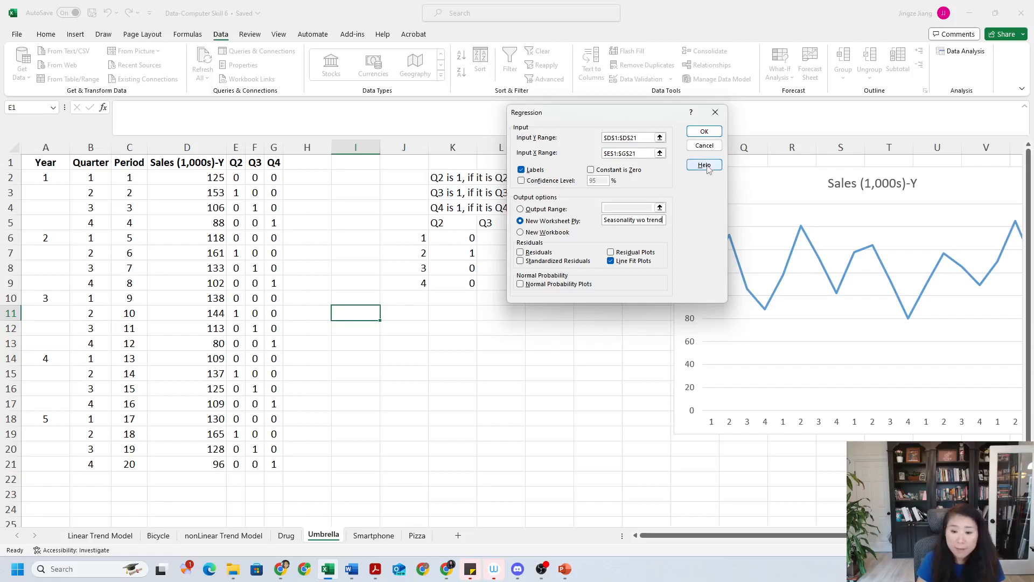
click(704, 132)
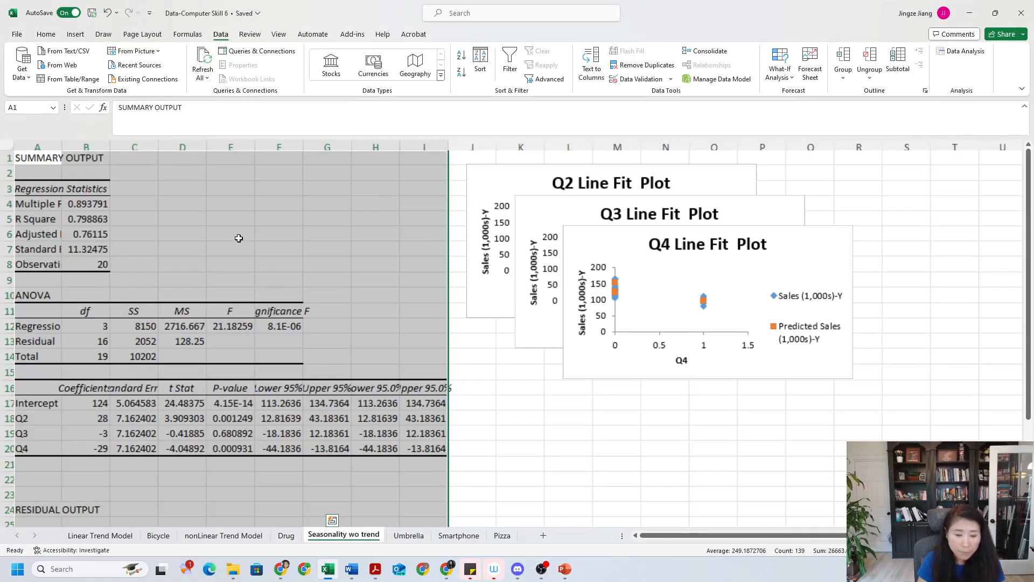
Format the selected regression output in columns A through I as Number with two decimal places
right_click(239, 239)
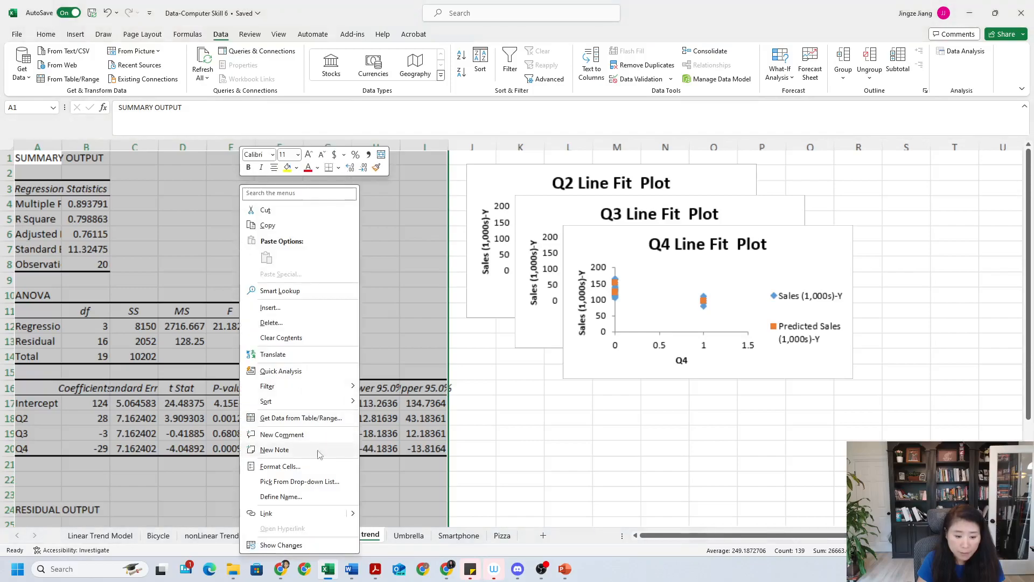
click(280, 467)
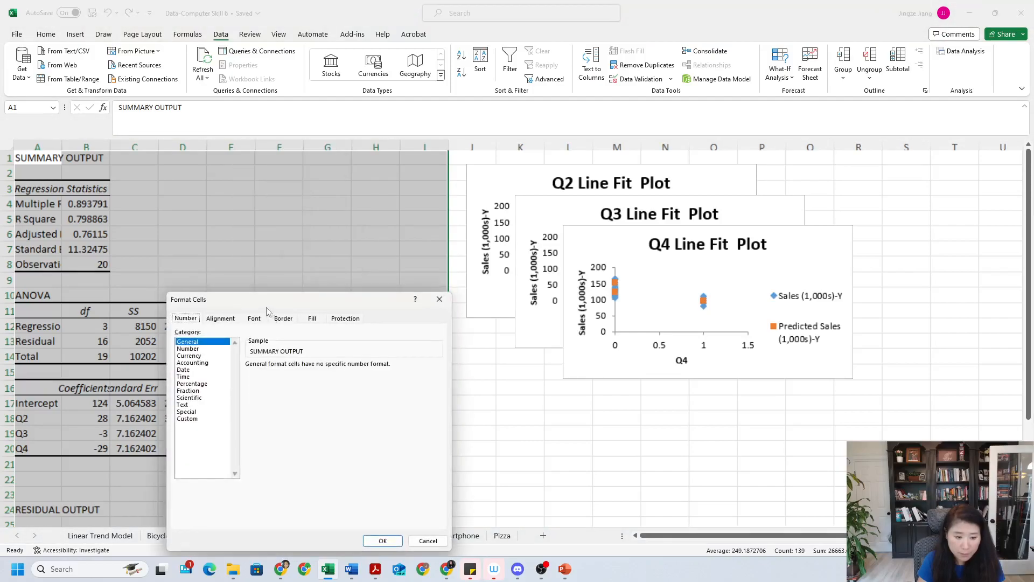
click(395, 539)
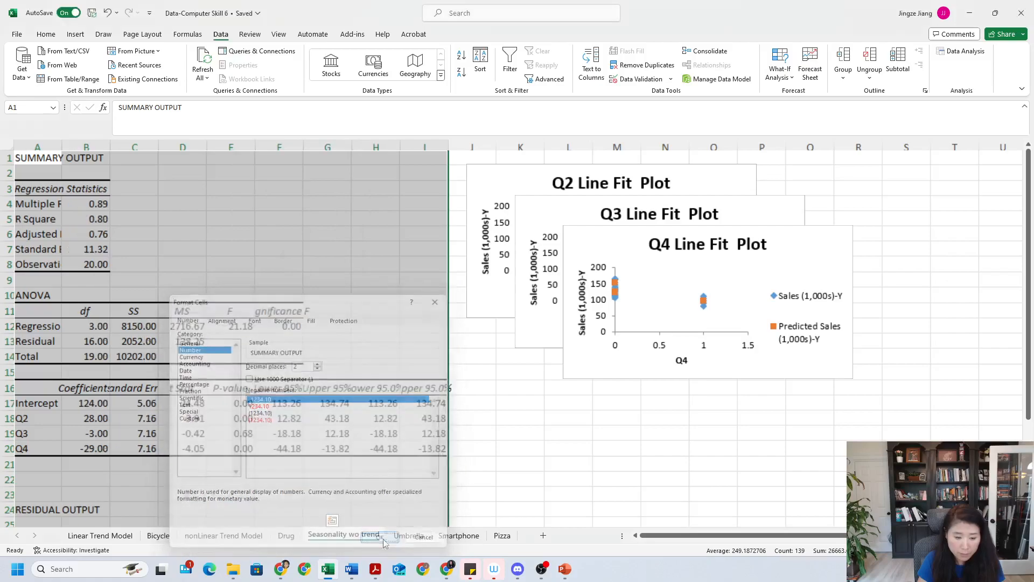
click(322, 276)
drag(35, 146, 328, 146)
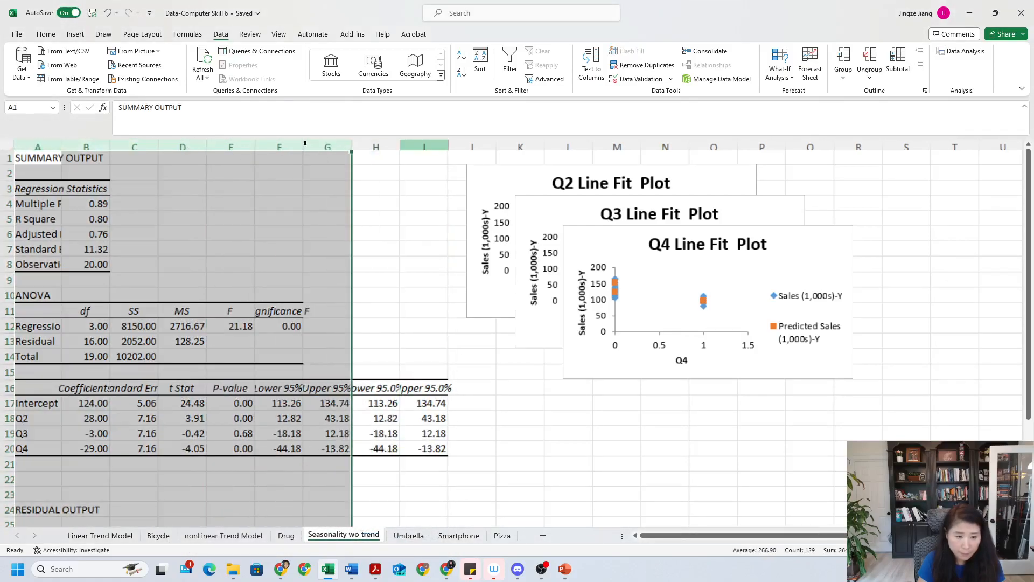
click(425, 146)
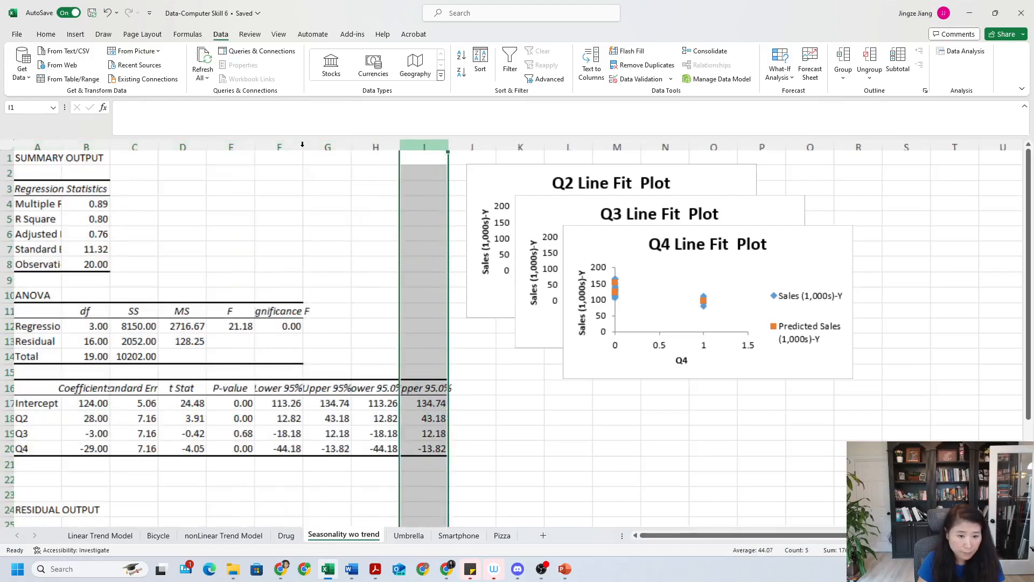
click(327, 188)
drag(36, 146, 349, 146)
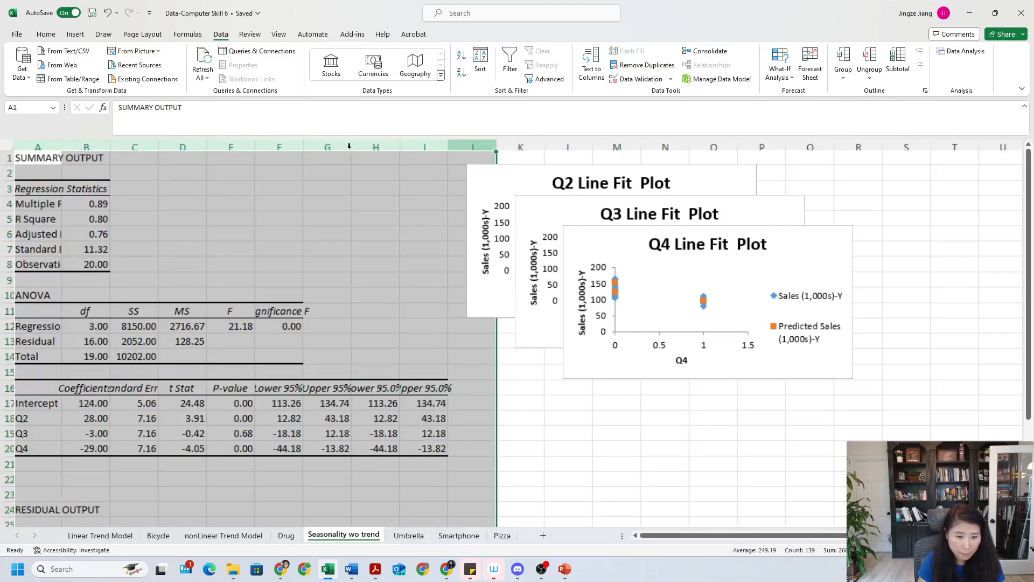
click(354, 216)
drag(35, 146, 345, 152)
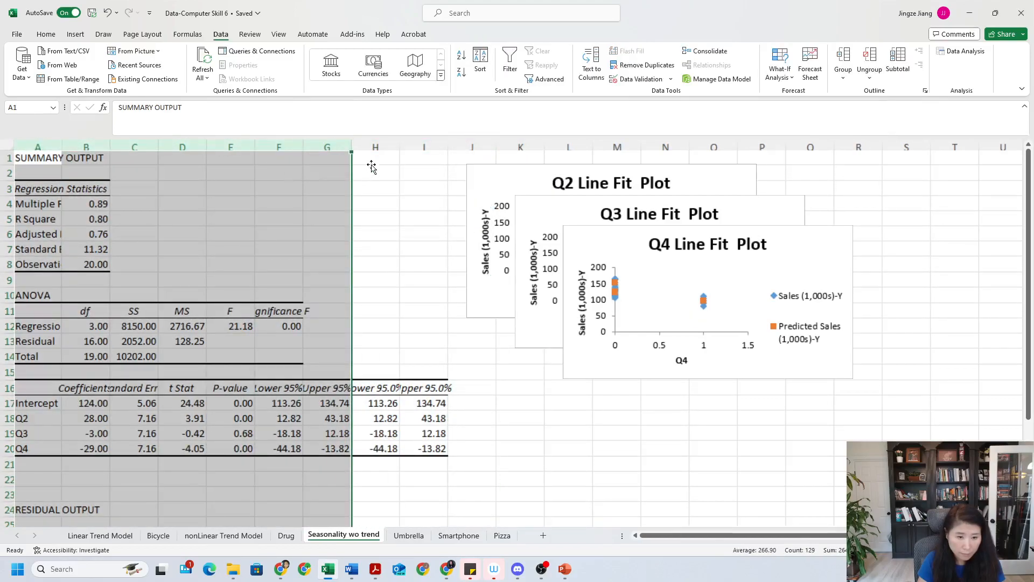
click(349, 145)
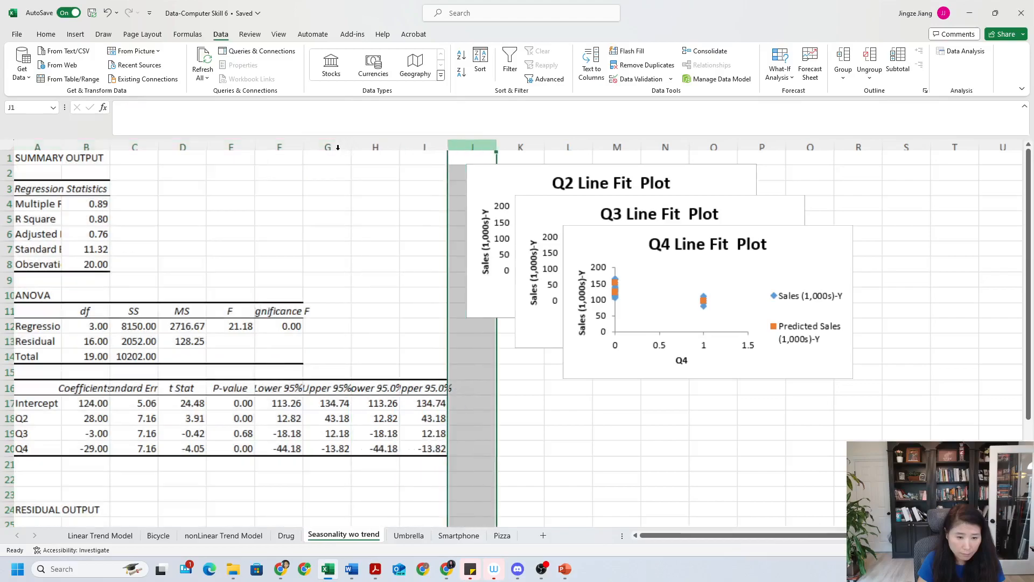
click(496, 340)
click(542, 392)
scroll(542, 392, down, 1)
scroll(501, 413, up, 1)
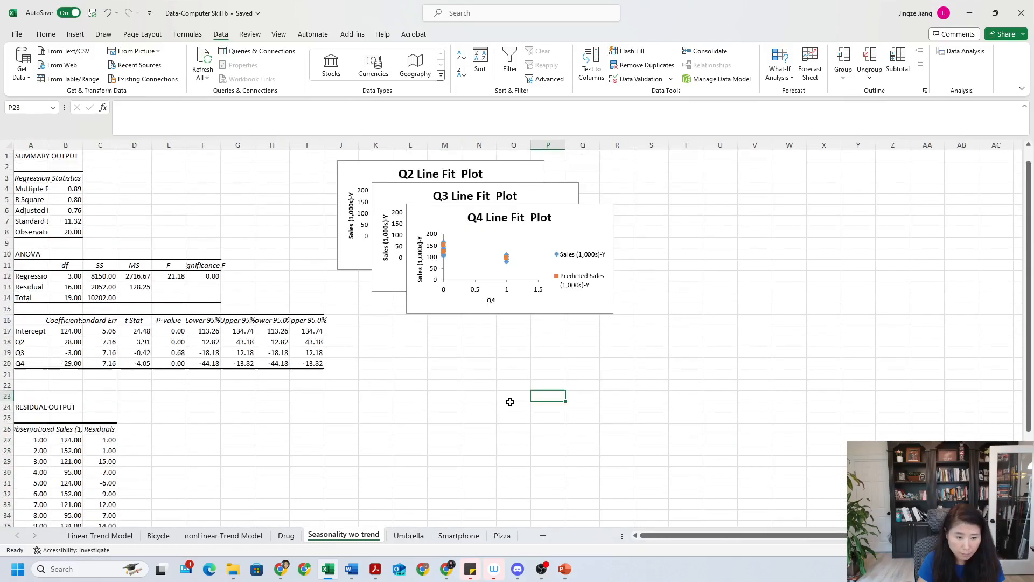
click(306, 375)
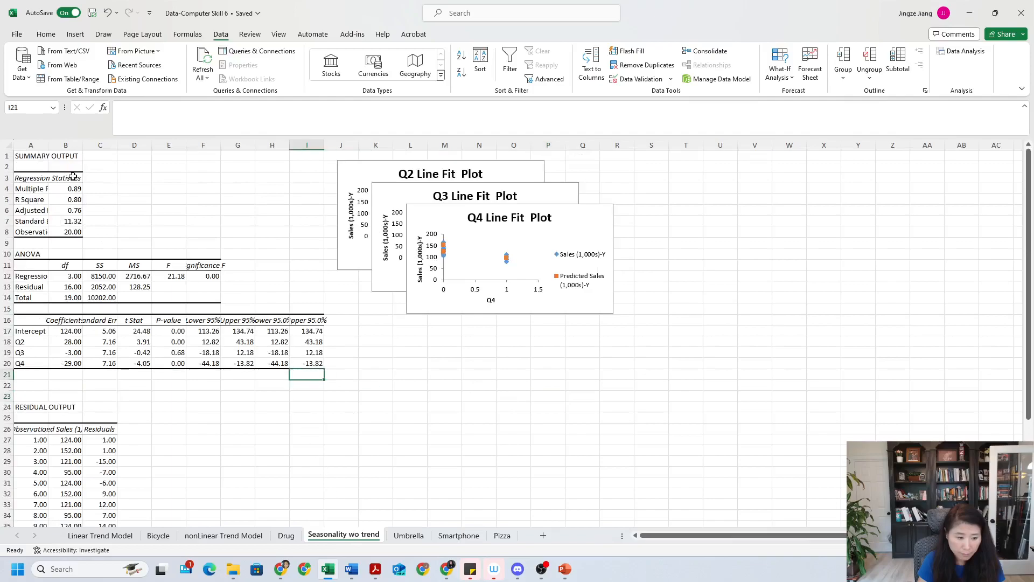
Try to autofit columns A through G of the regression output to their contents
drag(30, 145, 238, 150)
double_click(223, 145)
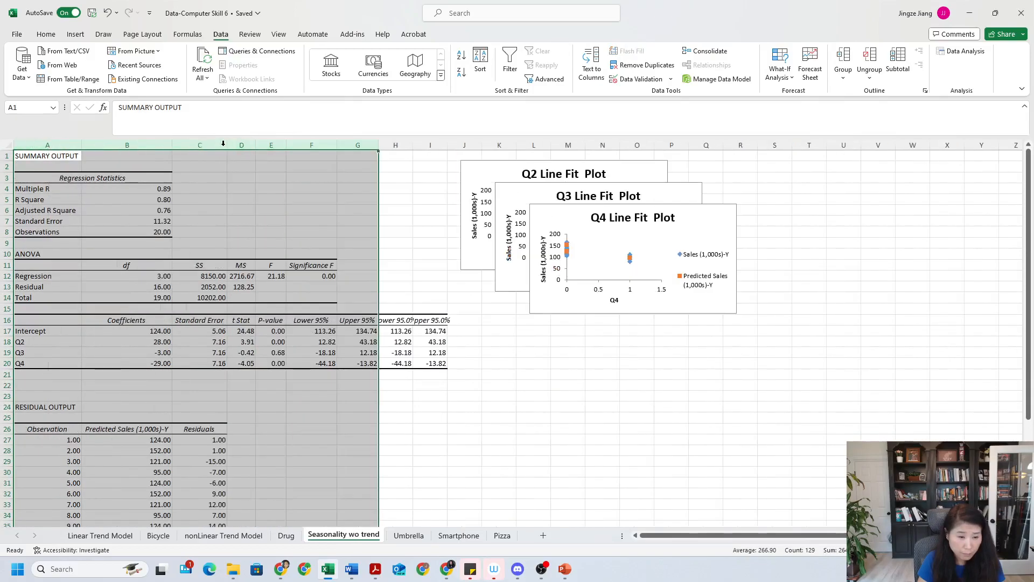
scroll(223, 144, up, 1)
scroll(361, 122, up, 2)
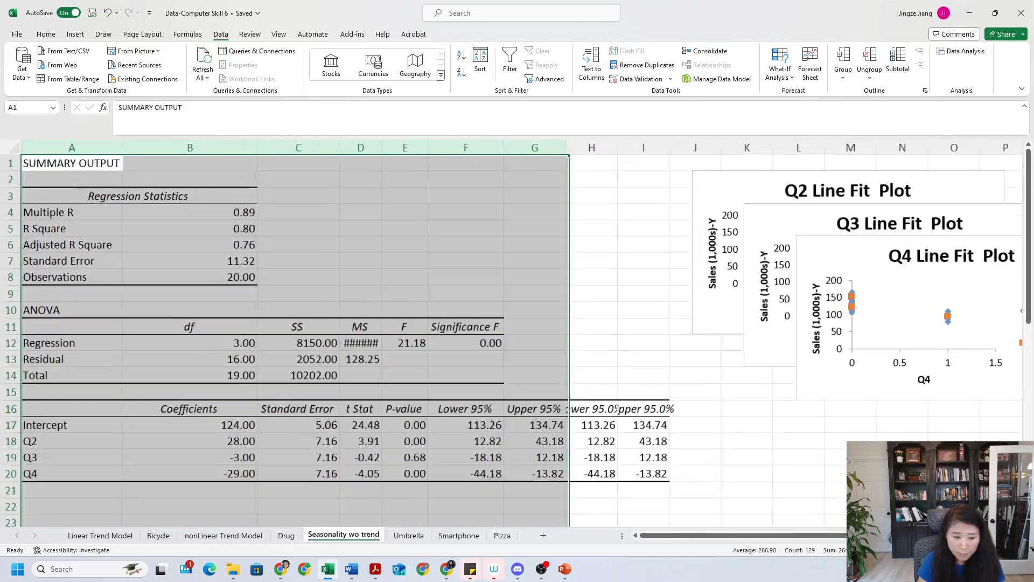
drag(382, 142, 389, 145)
click(394, 255)
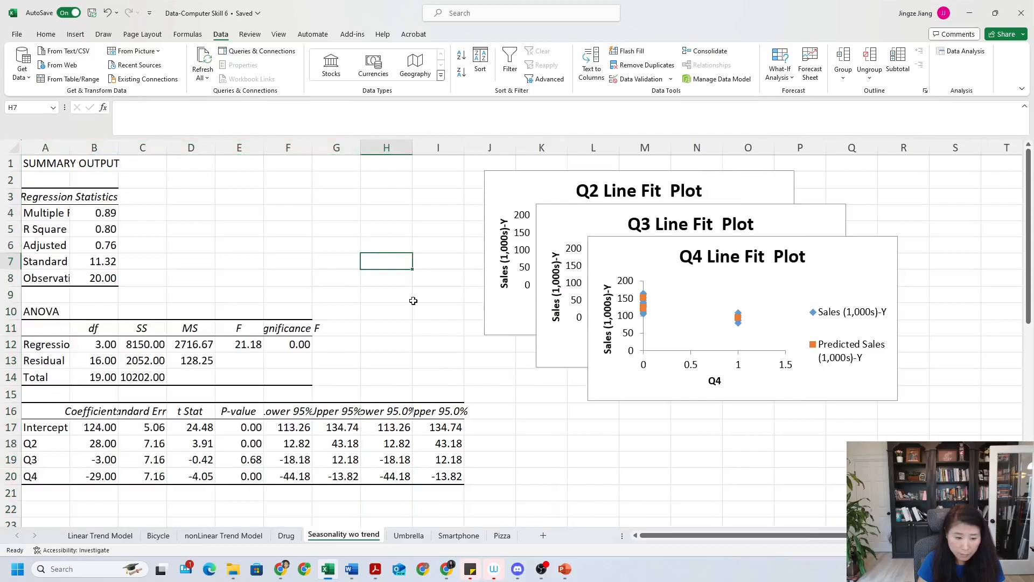
Examine the regression coefficients and the P-values of the Q2 and Q4 dummy variables
scroll(423, 380, down, 3)
scroll(421, 366, up, 3)
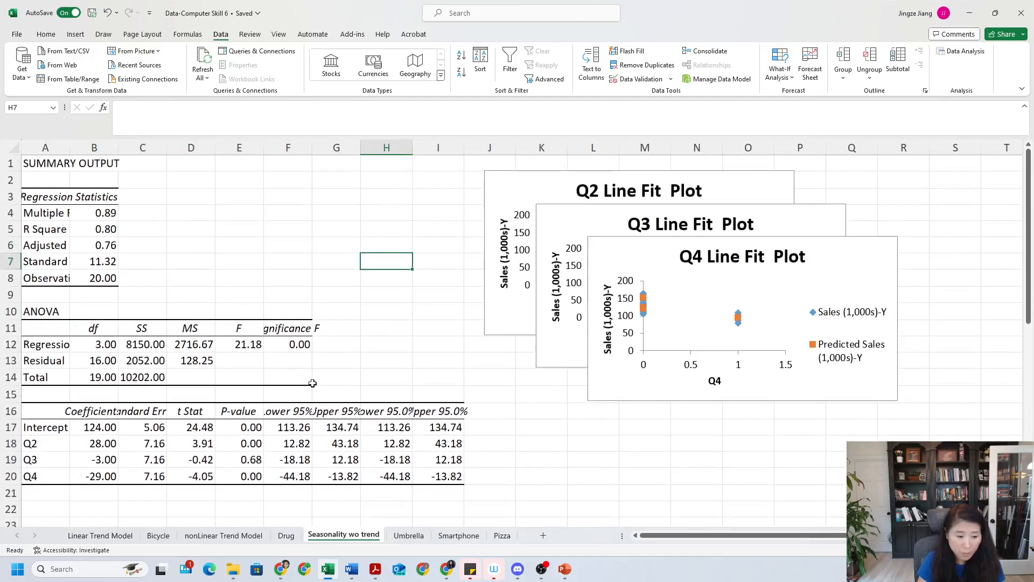
click(97, 423)
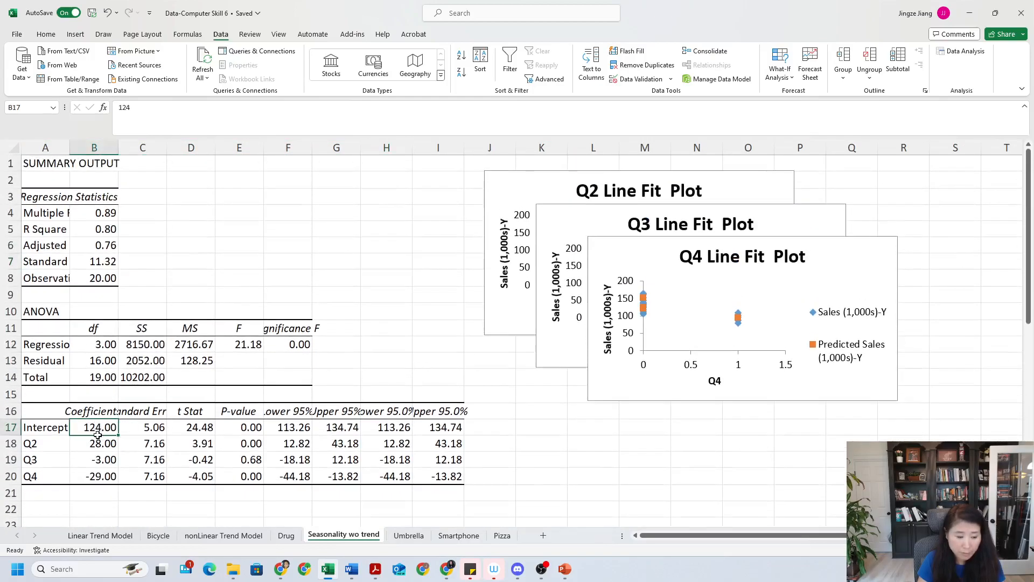
drag(97, 430, 101, 478)
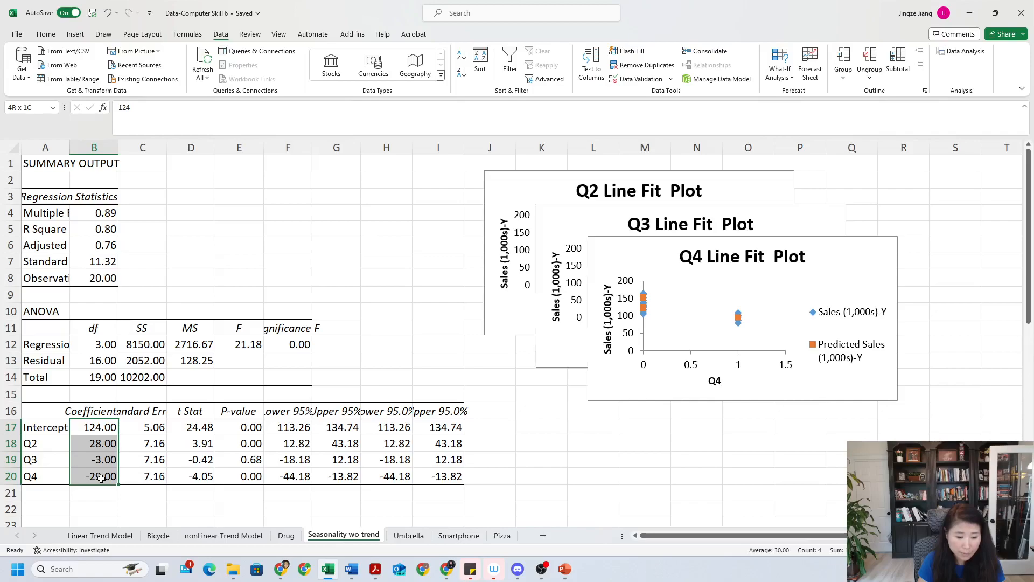
click(254, 447)
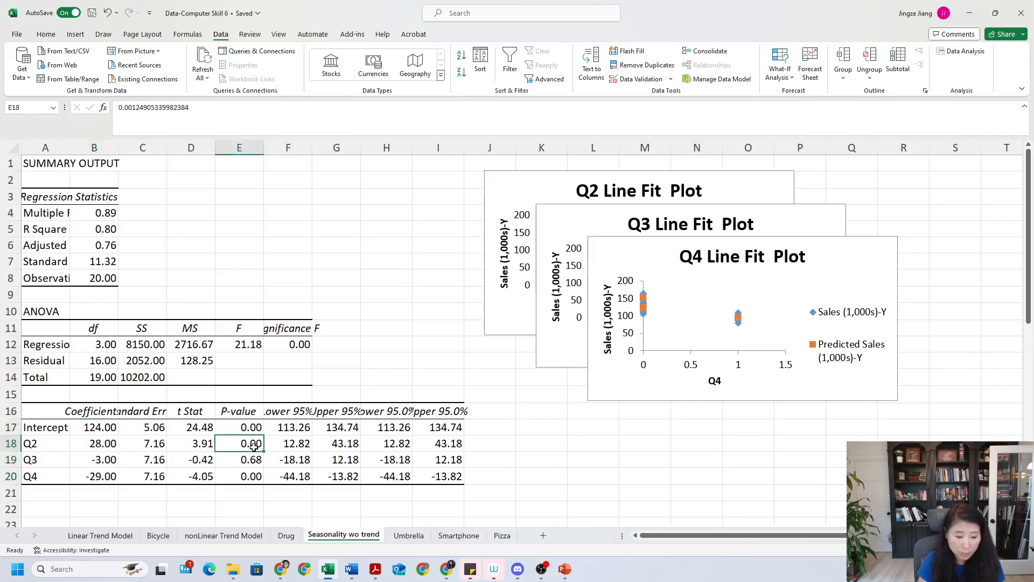
click(258, 481)
click(255, 445)
click(250, 476)
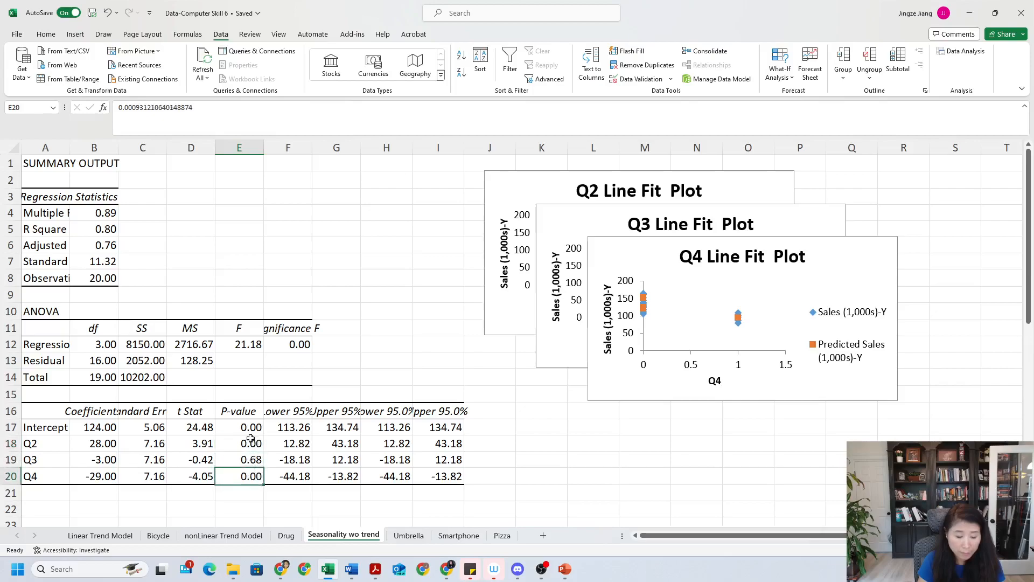
click(250, 441)
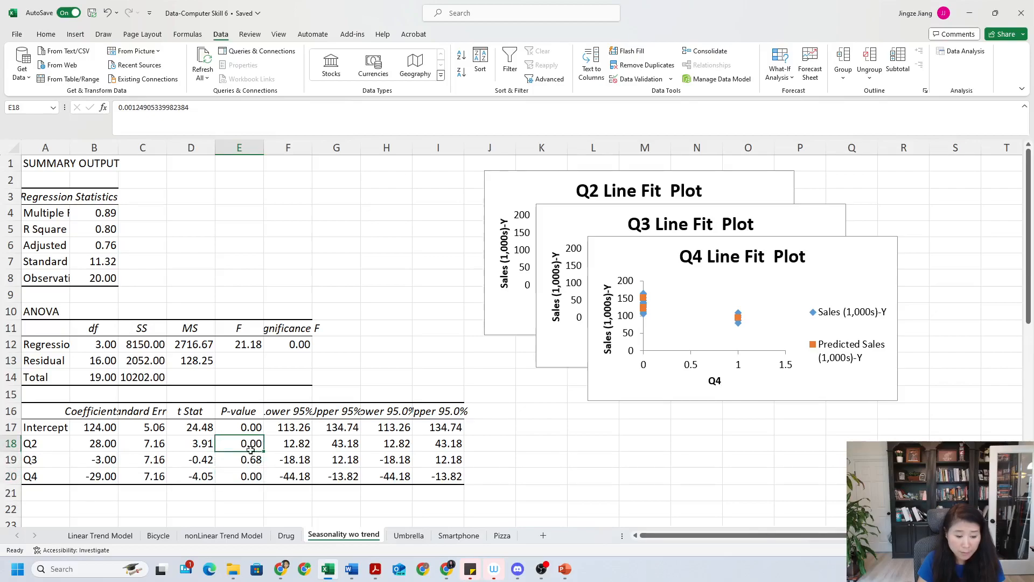
click(255, 481)
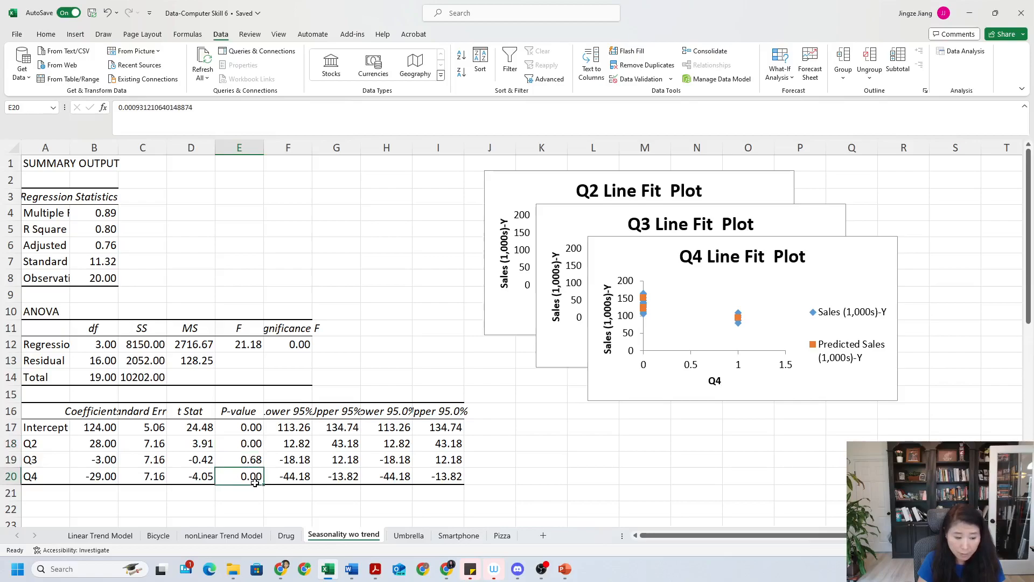
click(247, 445)
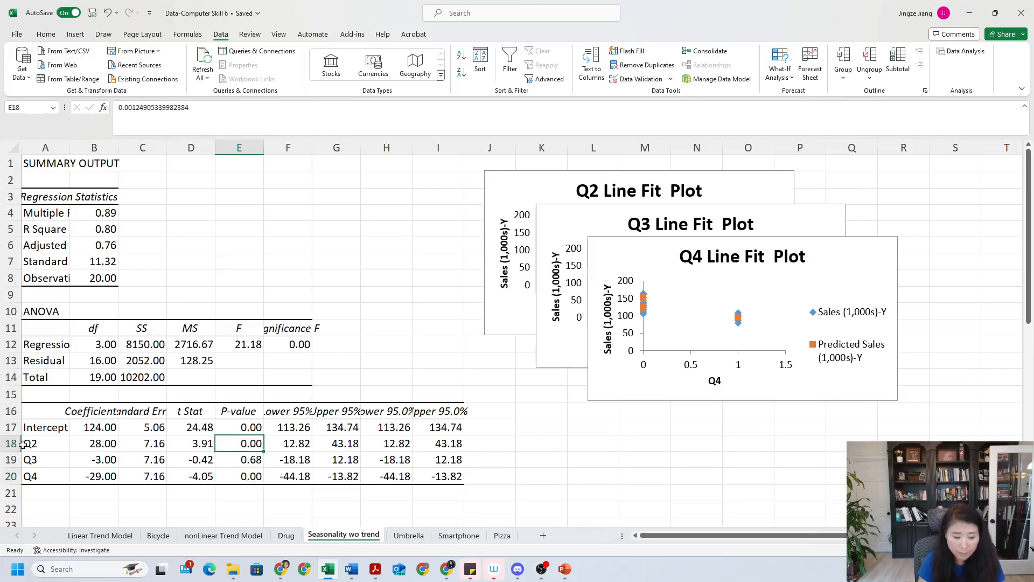
click(90, 443)
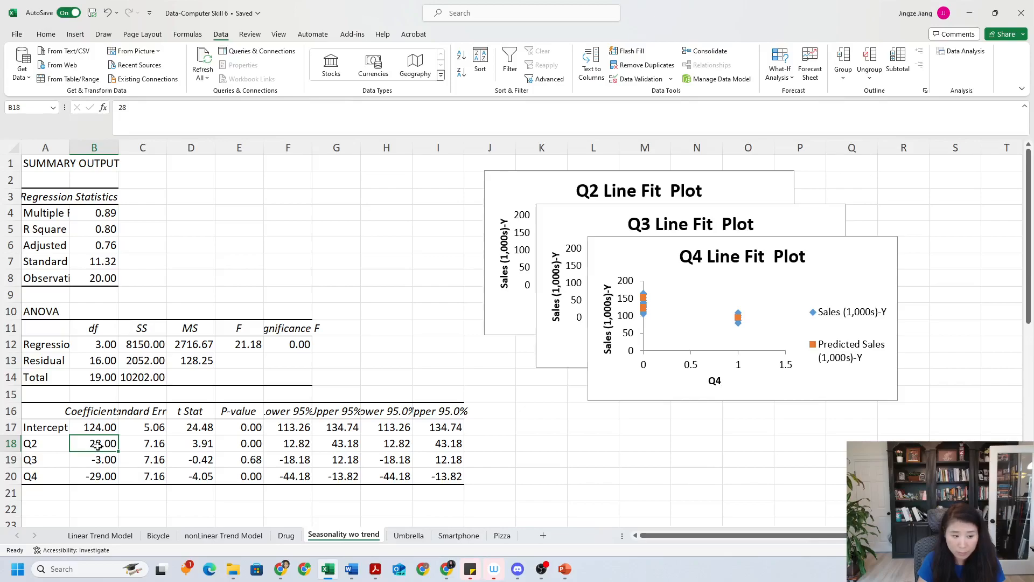
click(99, 478)
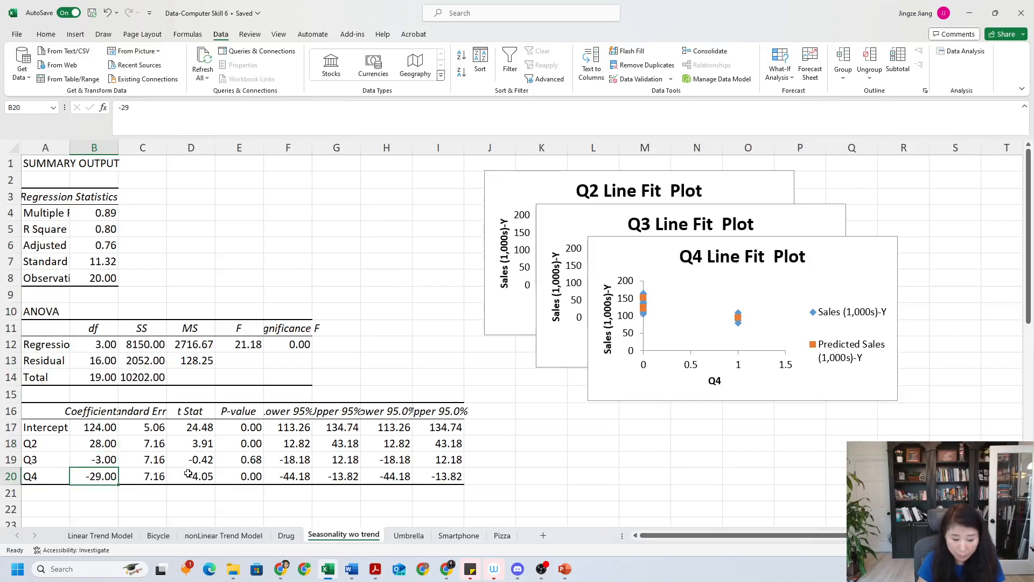
click(105, 444)
click(107, 471)
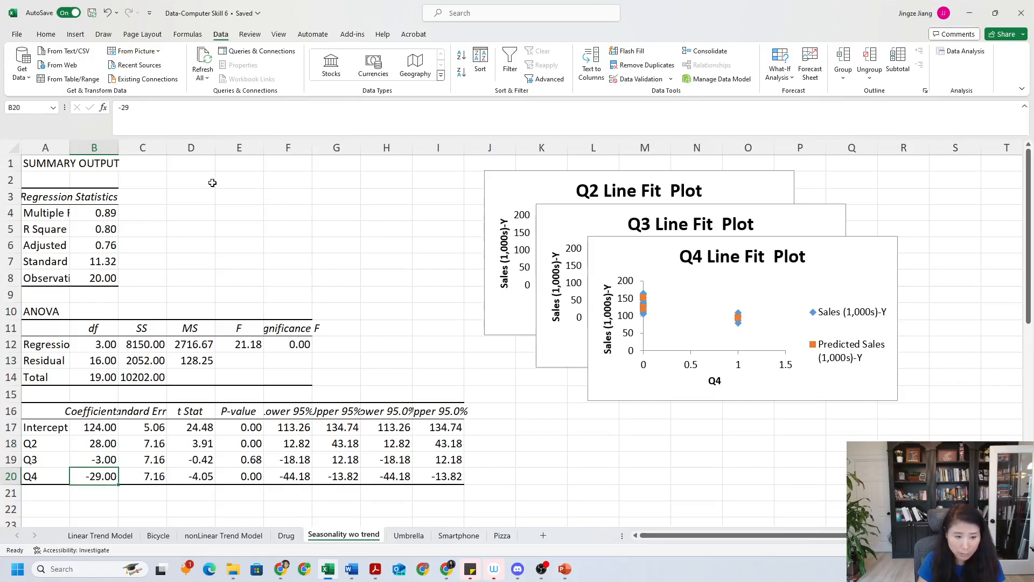
Write the fitted regression equation "yhat=124+28Q2-3Q3-29Q4" in cell D3 of the regression output sheet
click(187, 203)
text(y)
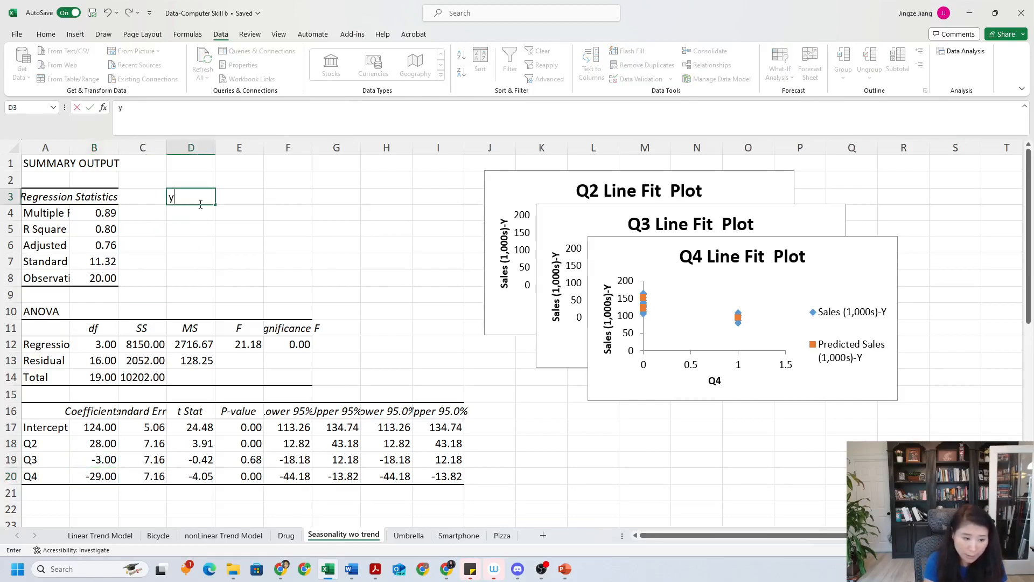
text(hagt)
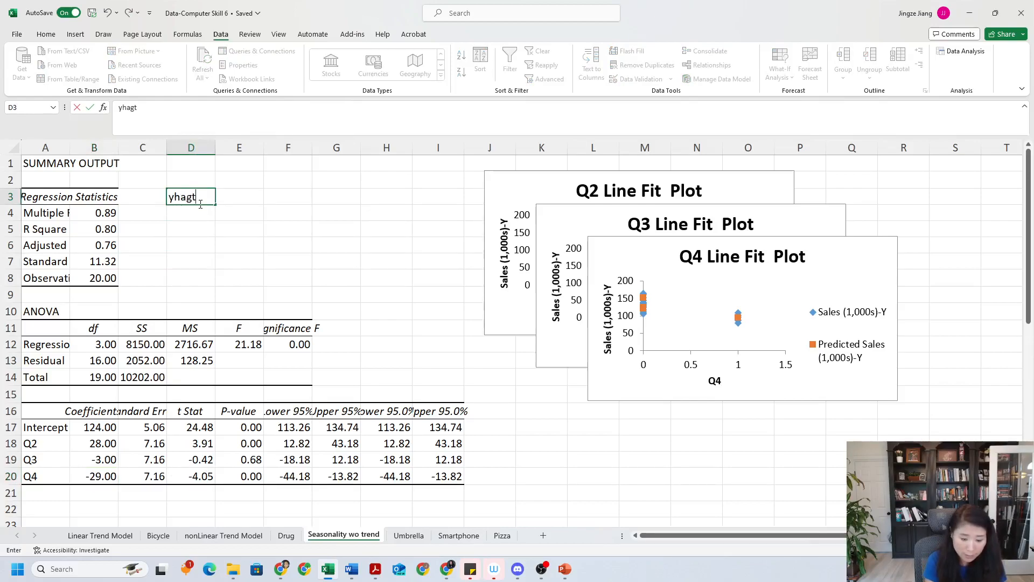
key(BackSpace)
key(BackSpace)
text(t=124+28)
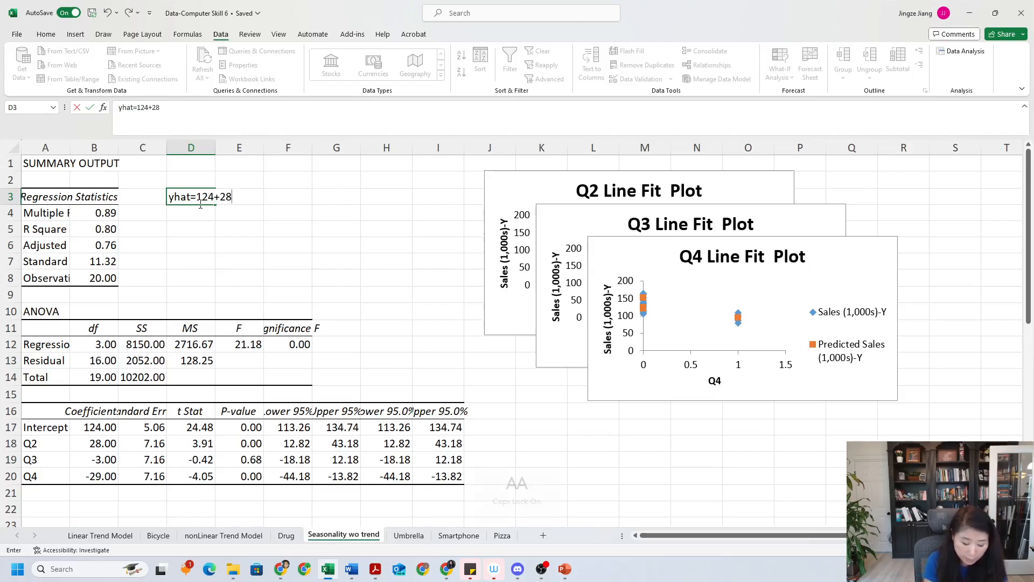
text(Q2-3A)
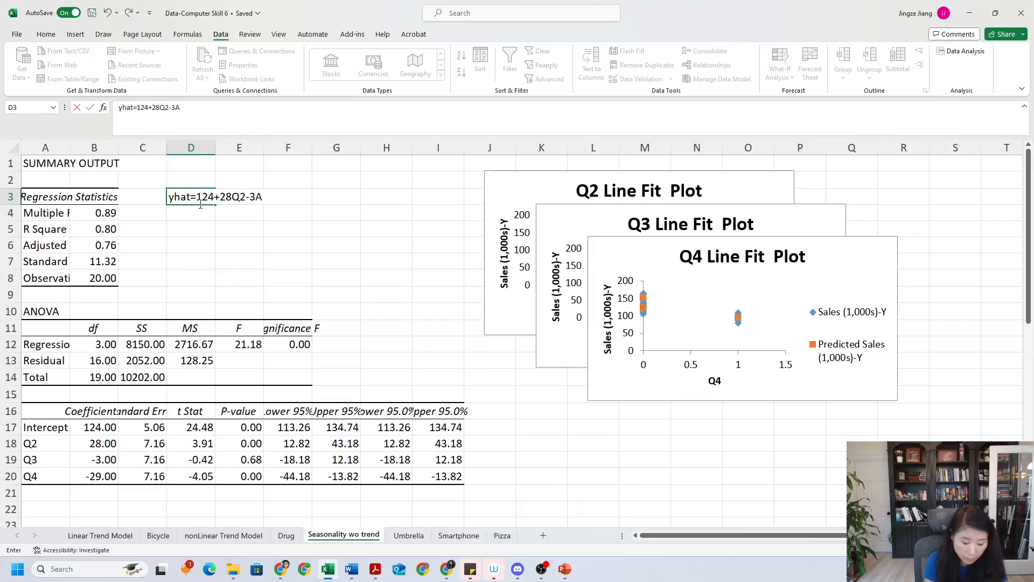
key(BackSpace)
text(Q3-29)
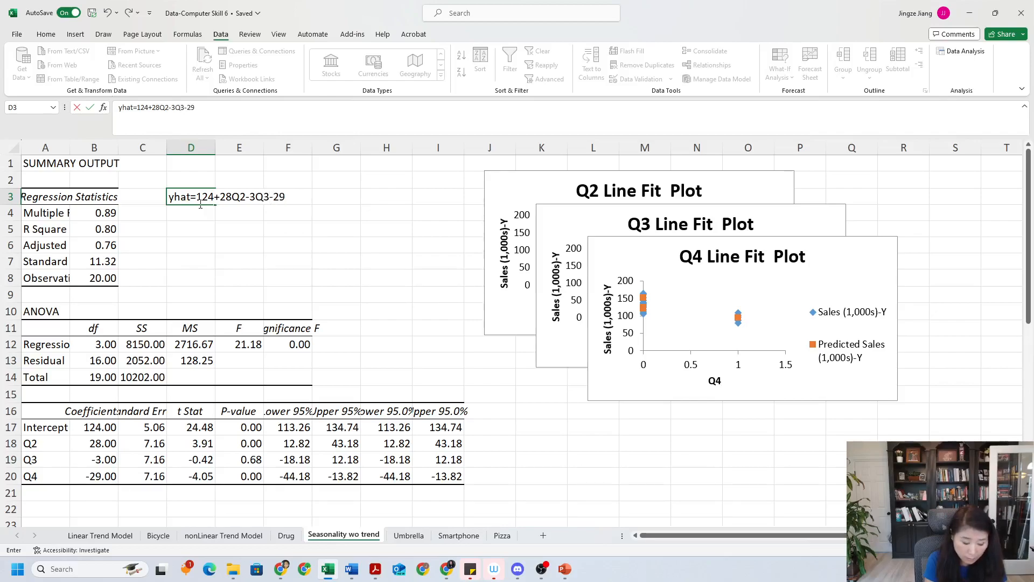
key(Return)
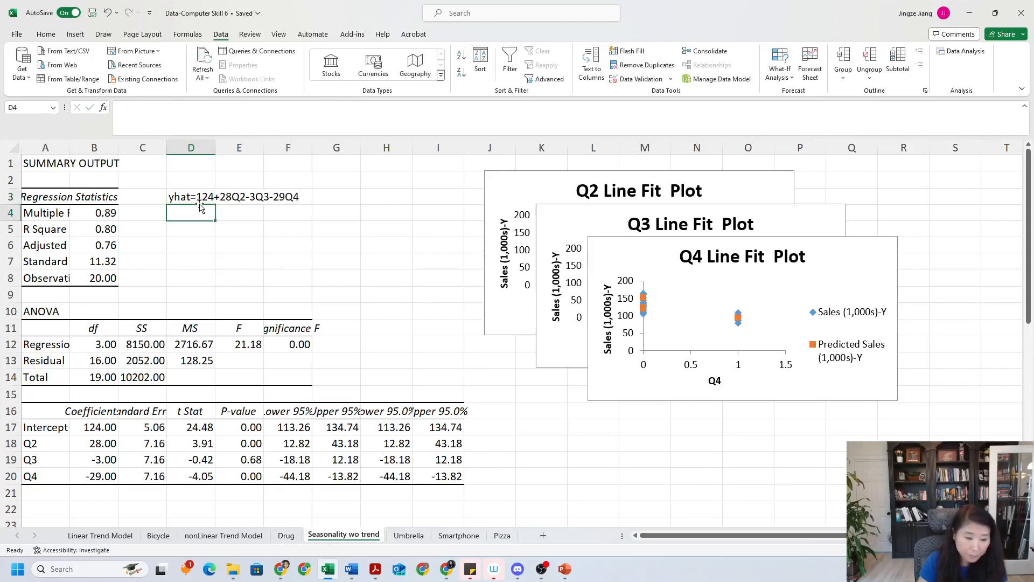
click(307, 251)
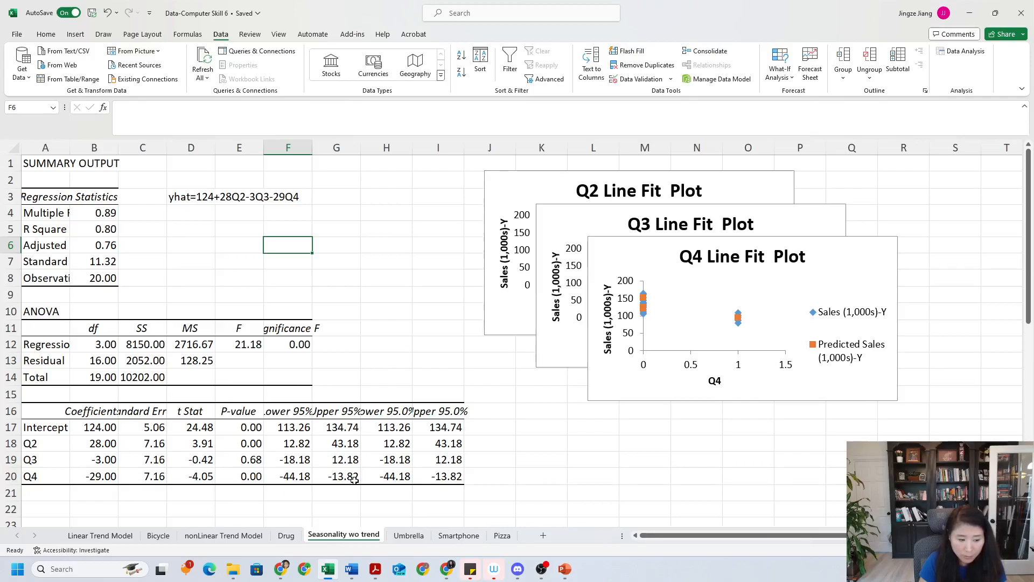
Enter the formula =124 in cell D5 below the equation and label the cell above it "Q2"
click(197, 228)
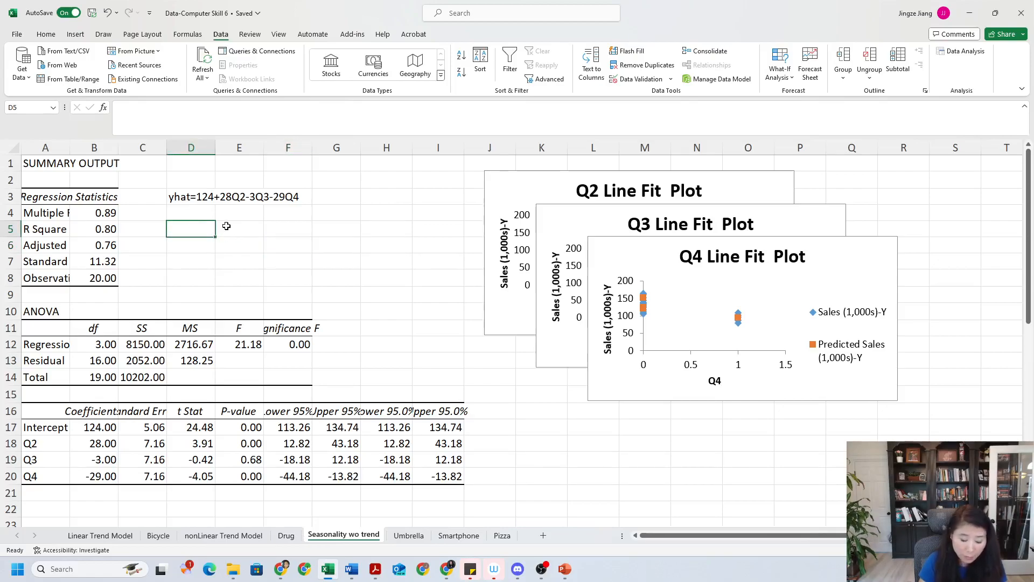
text(=124)
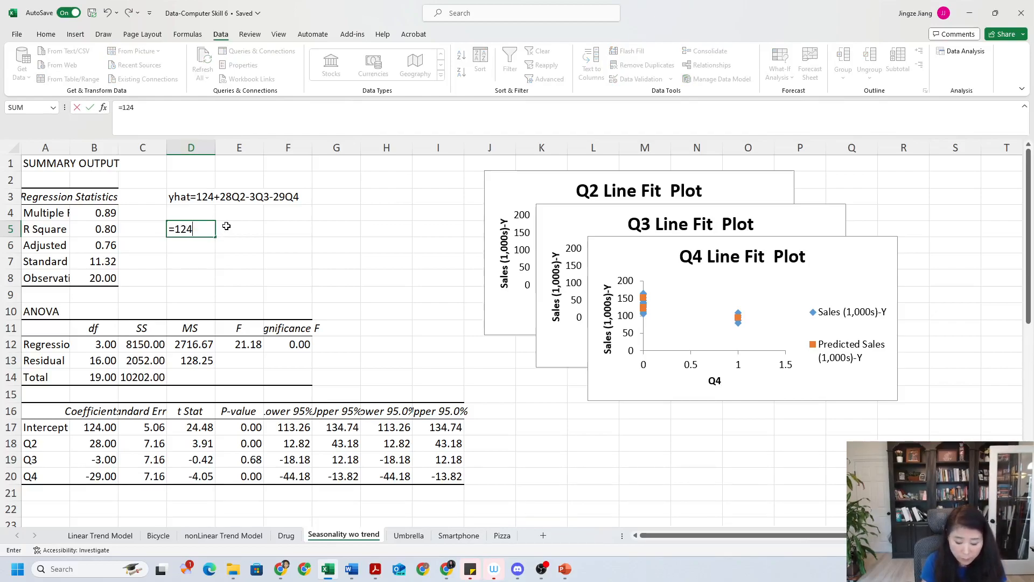
click(200, 210)
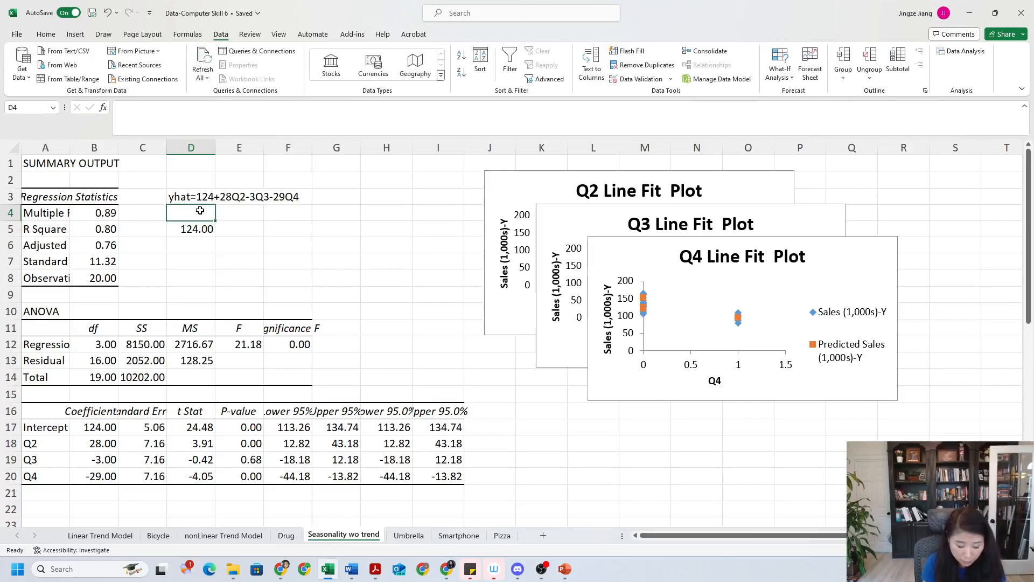
text(Q2)
click(247, 217)
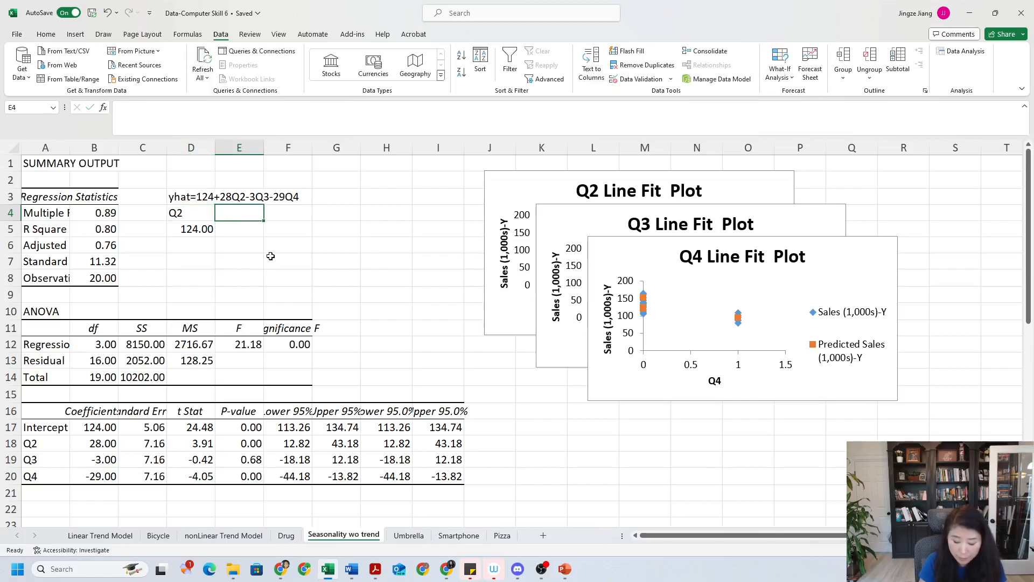
Enter the dummy values 1, 0 and 0 in cells E4 to G4 beside the Q2 label
text(10)
key(BackSpace)
key(Tab)
text(0)
key(Tab)
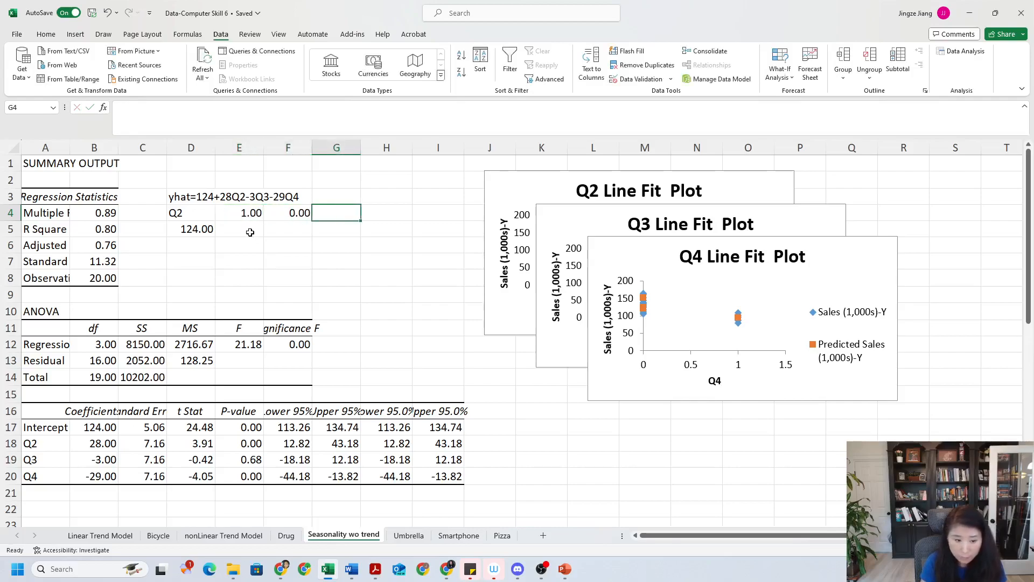
text(0)
key(Return)
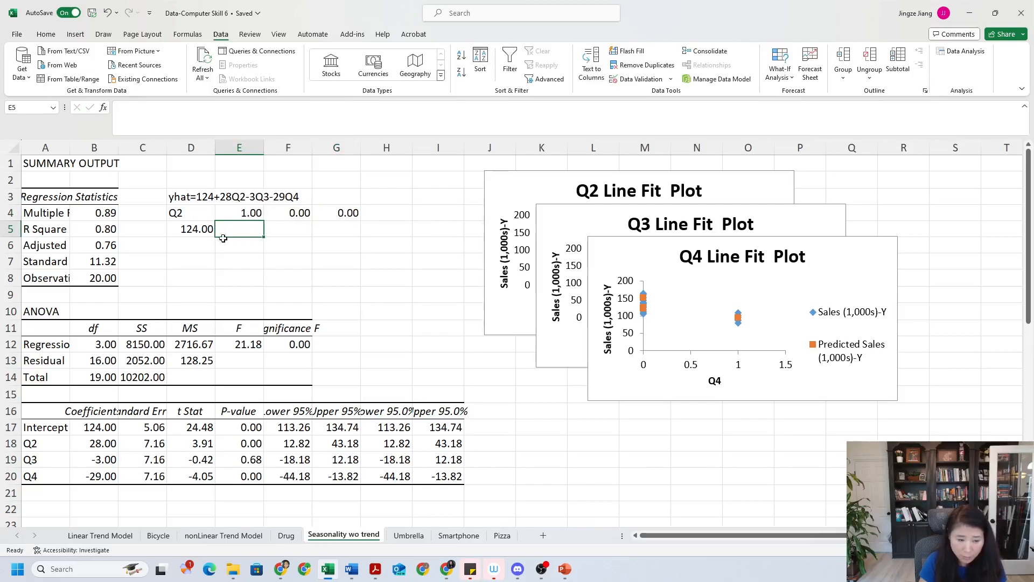
Replace the formula in D5 with the Q2 forecast =124+28*1-3*0-29*0 and begin a formula in the cell below it
click(192, 225)
text(=124)
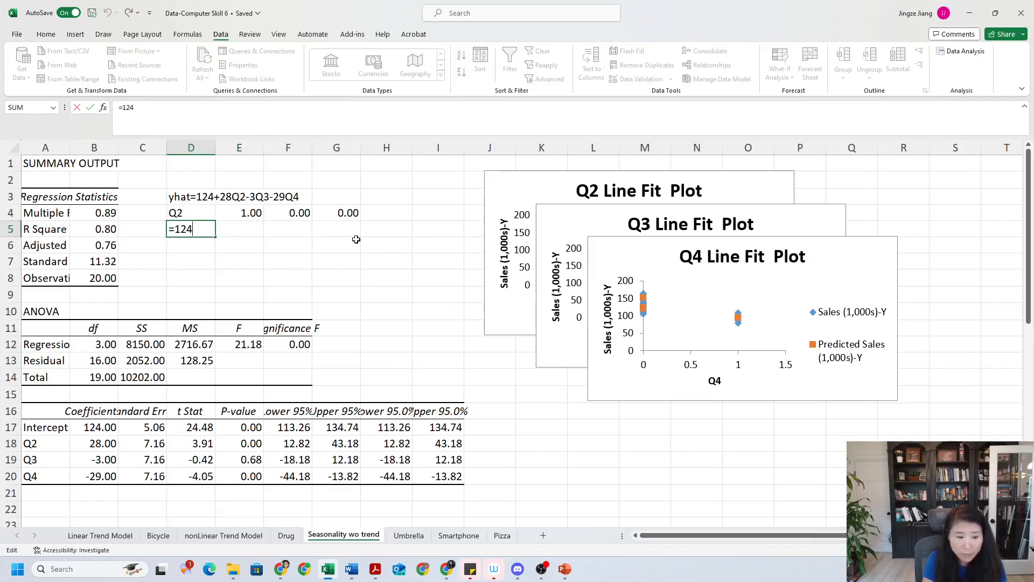
text(+)
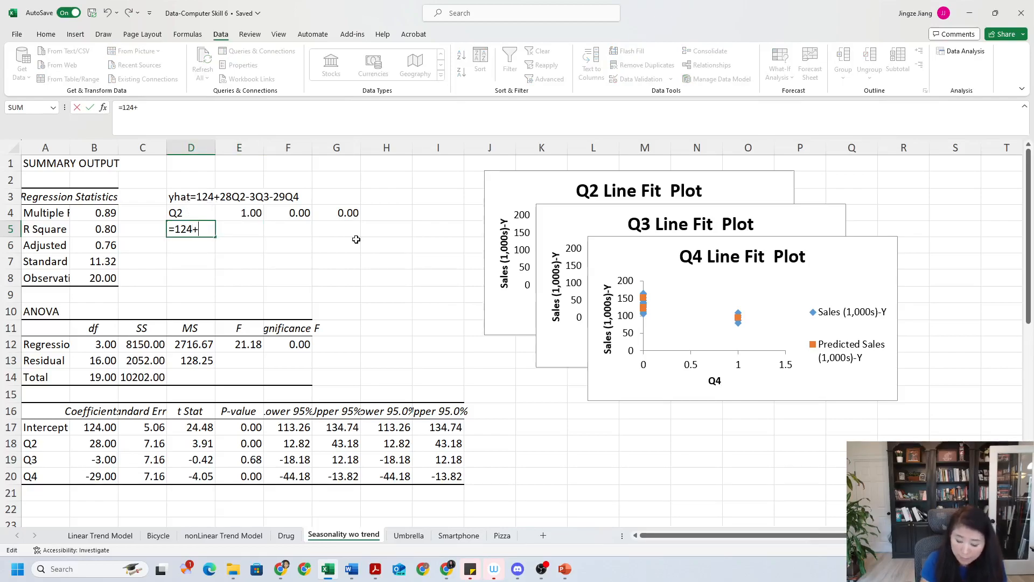
text(28*1-3*0)
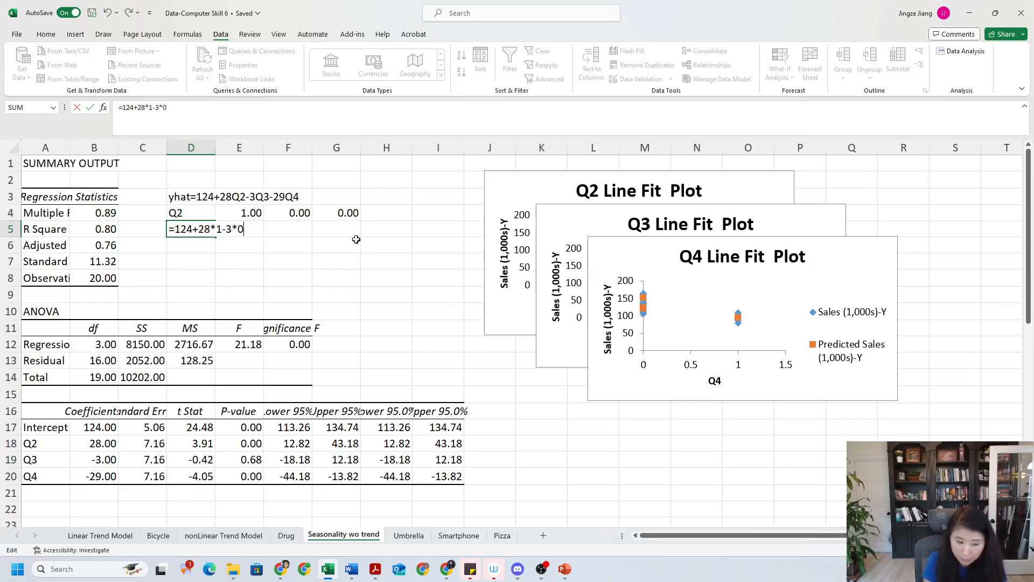
text(-29*0)
key(Return)
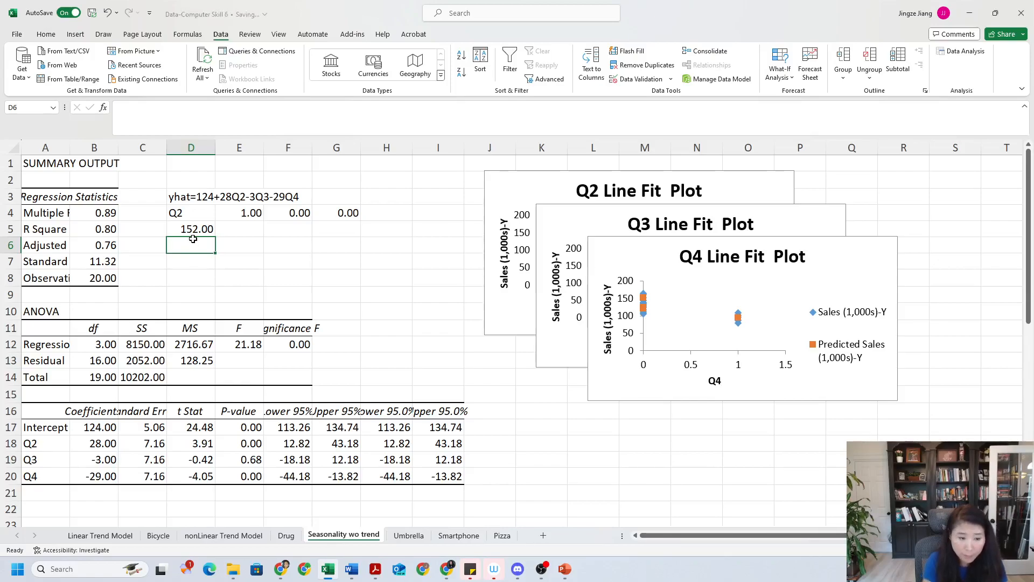
text(=)
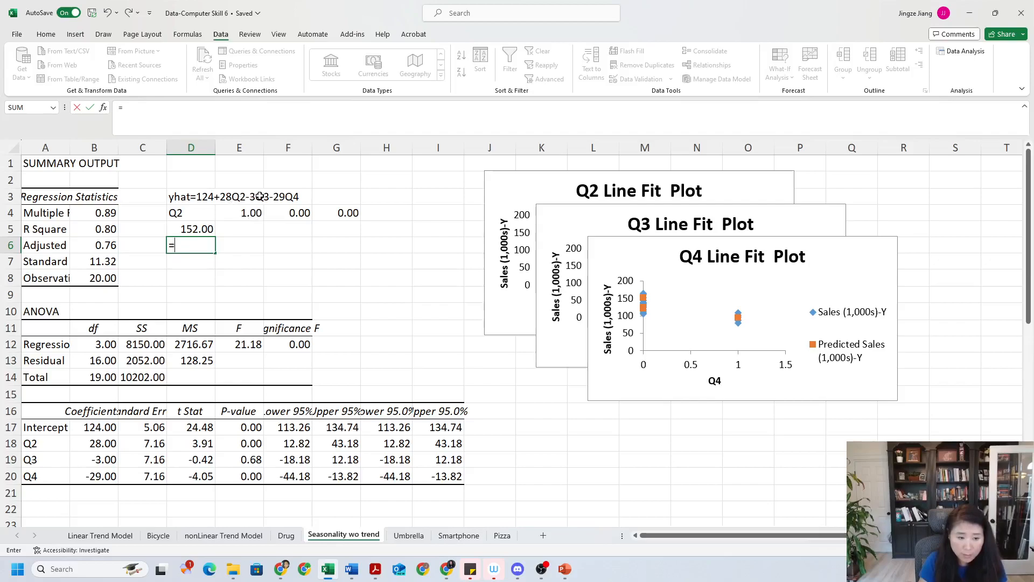
click(286, 536)
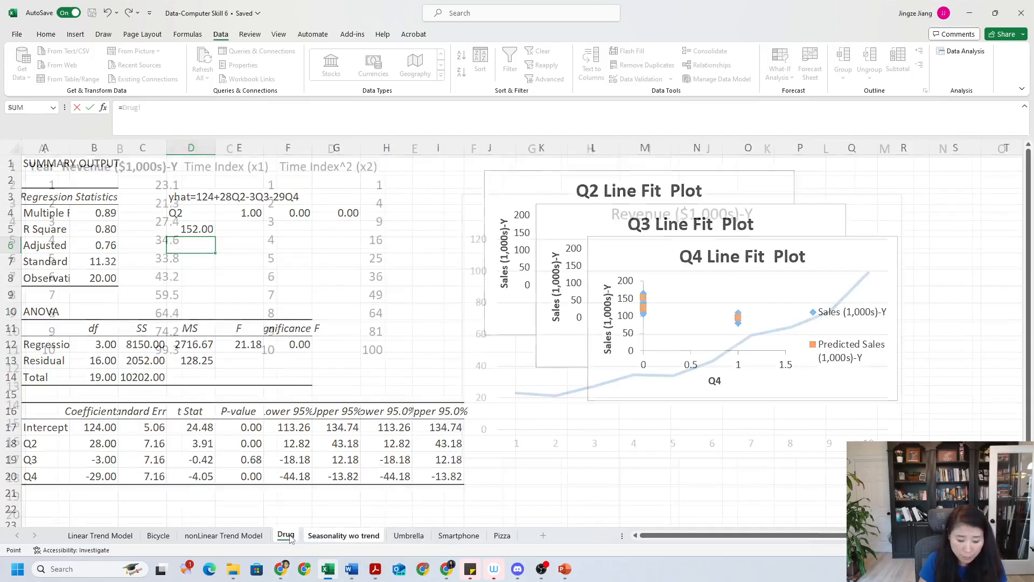
click(344, 535)
click(408, 535)
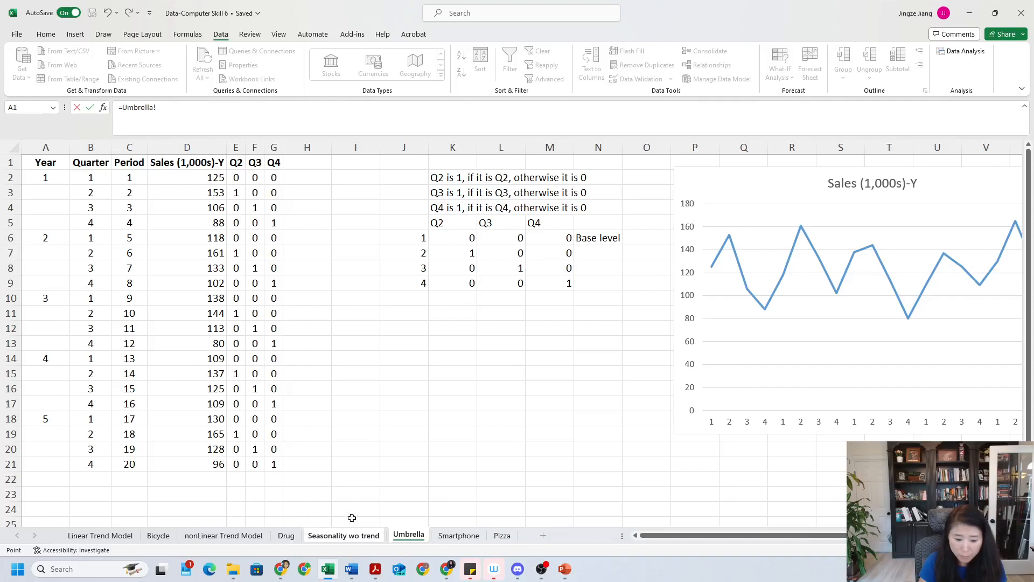
click(380, 537)
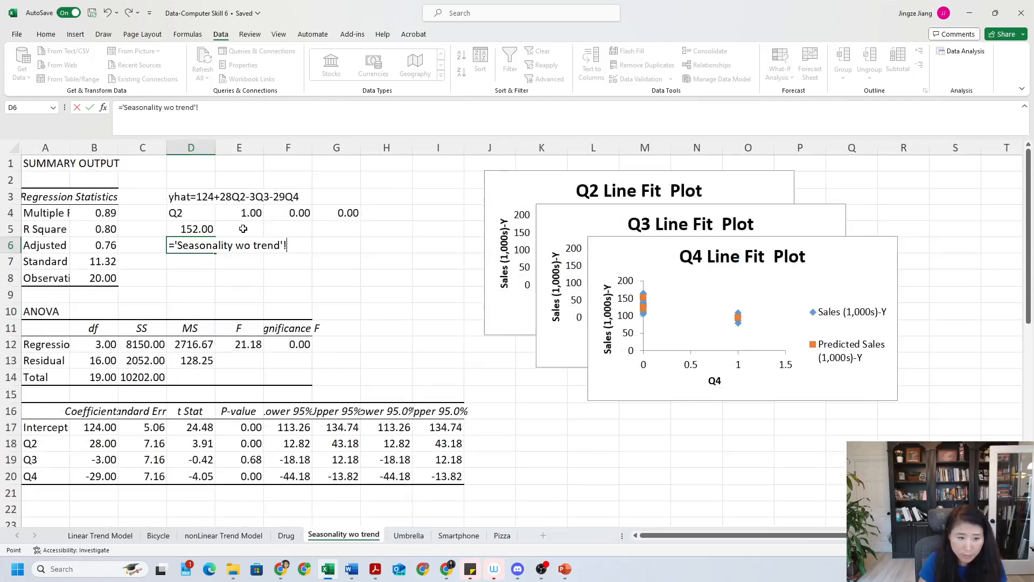
key(BackSpace)
key(BackSpace)
key(BackSpace)
key(BackSpace)
key(BackSpace)
key(BackSpace)
key(BackSpace)
key(BackSpace)
key(BackSpace)
key(BackSpace)
key(BackSpace)
key(BackSpace)
key(BackSpace)
key(BackSpace)
key(BackSpace)
key(BackSpace)
key(BackSpace)
key(BackSpace)
key(BackSpace)
key(BackSpace)
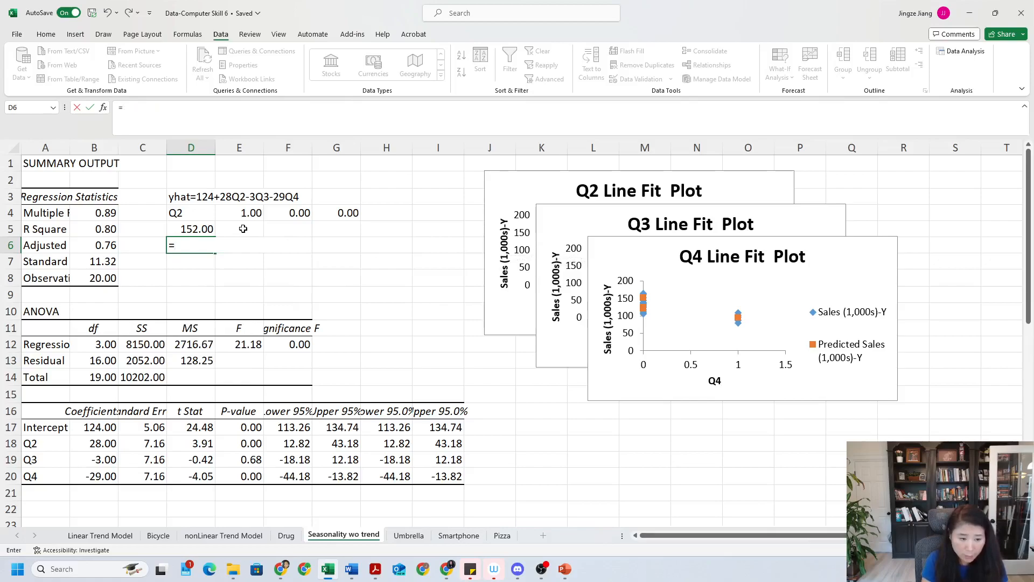
Complete the formula in cell D6 as the Q3 forecast =124+28*0-3*1-29*0
text(124+28*0-3*1)
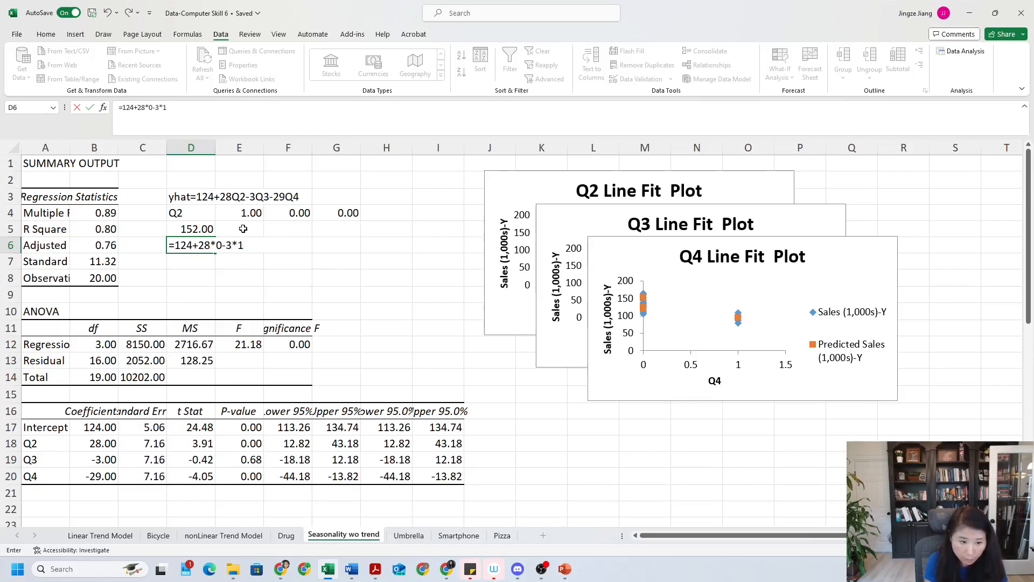
text(-29)
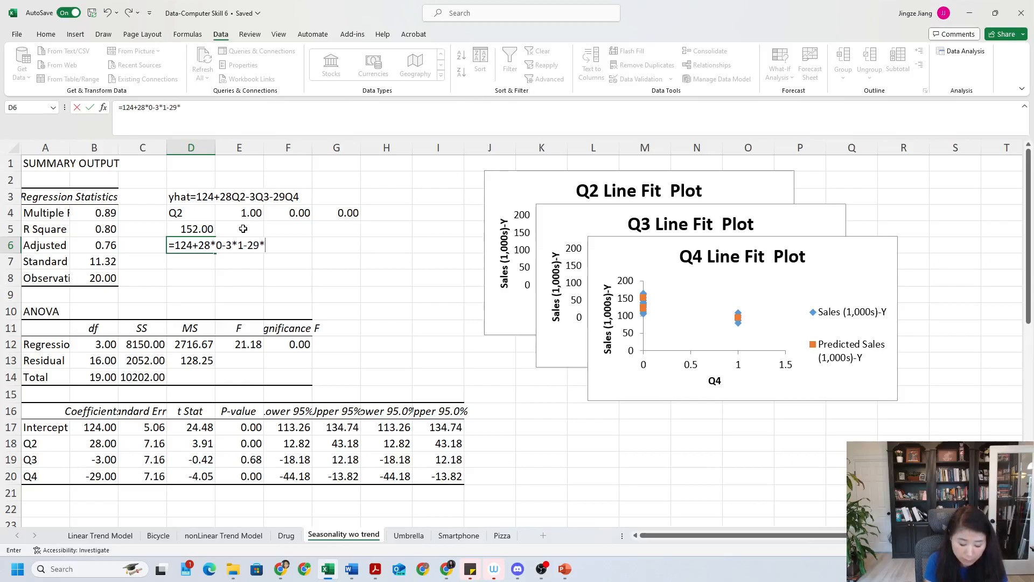
text(*0)
key(Return)
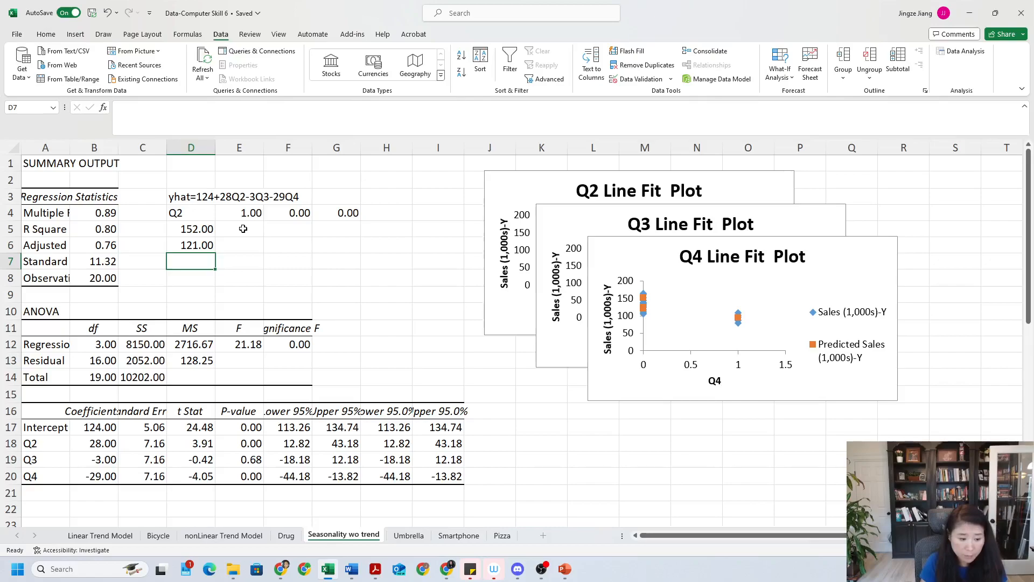
Label the forecast rows "Q2", "Q3" and "Q4" in cells C5 to C7
click(149, 227)
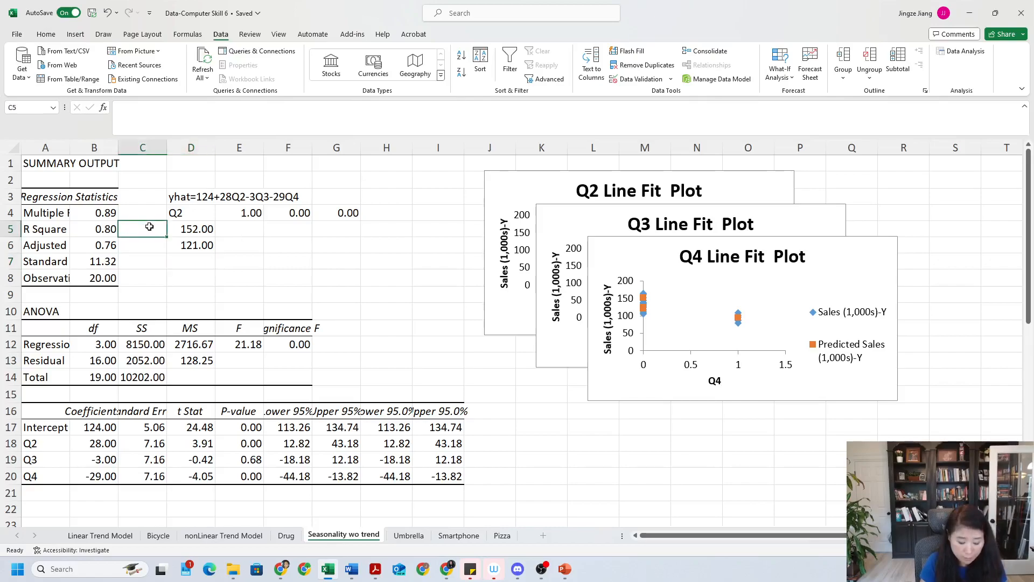
text(Q2)
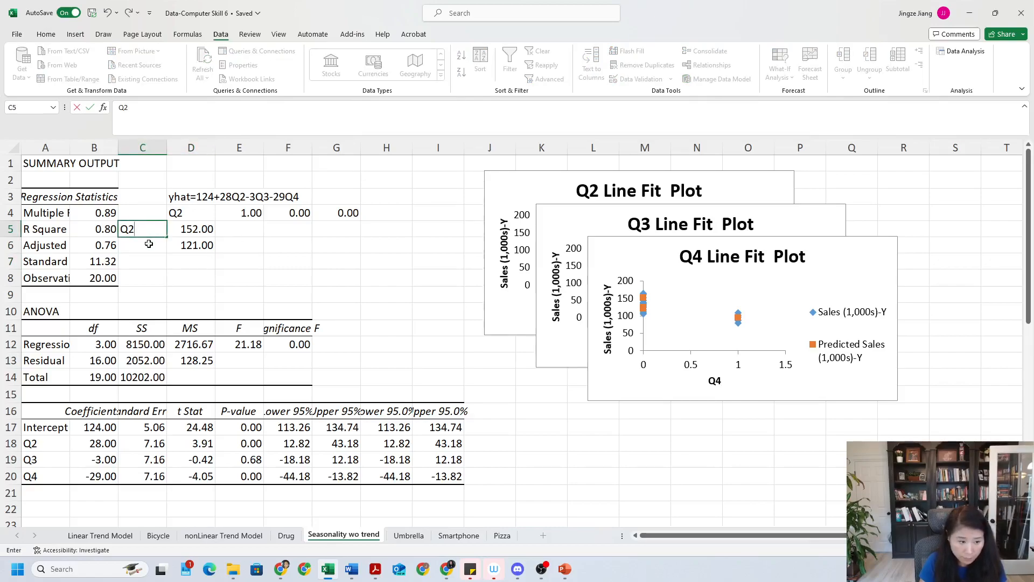
click(150, 244)
text(Q3)
click(198, 259)
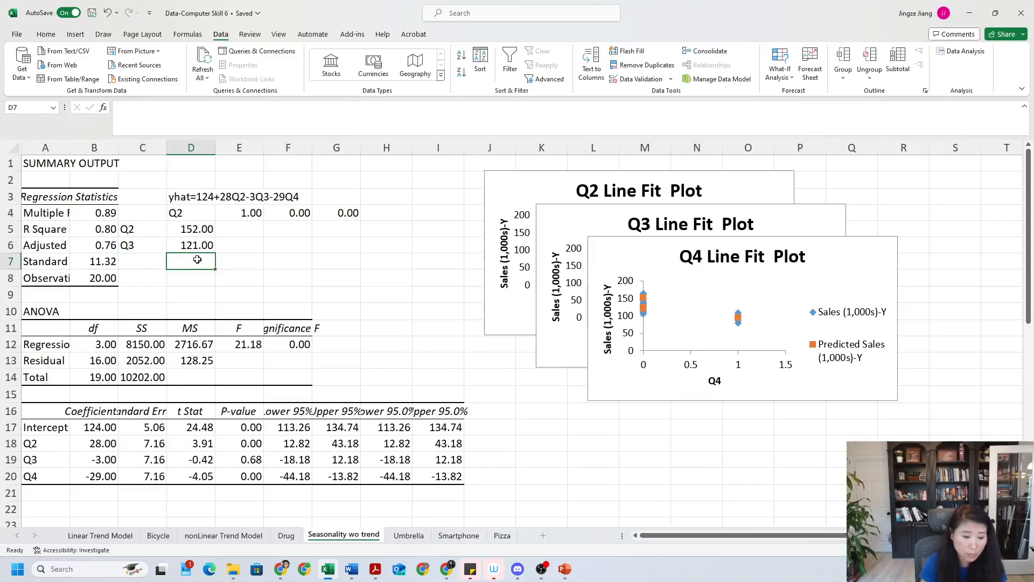
click(158, 265)
text(Q4)
Enter the Q4 forecast formula =124+28*0-3*0-29*1 in cell D7
click(196, 260)
text(=124)
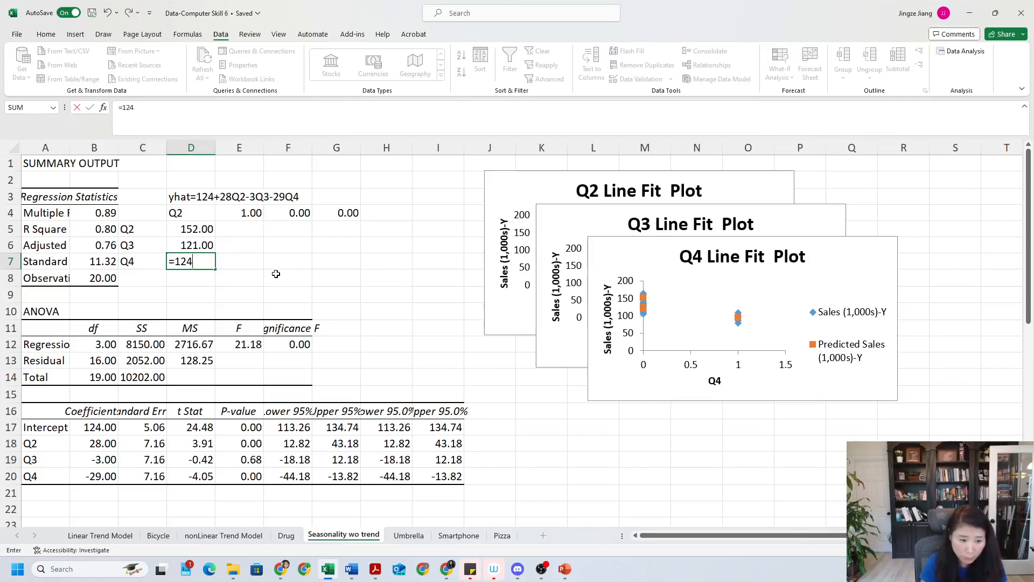
text(+28)
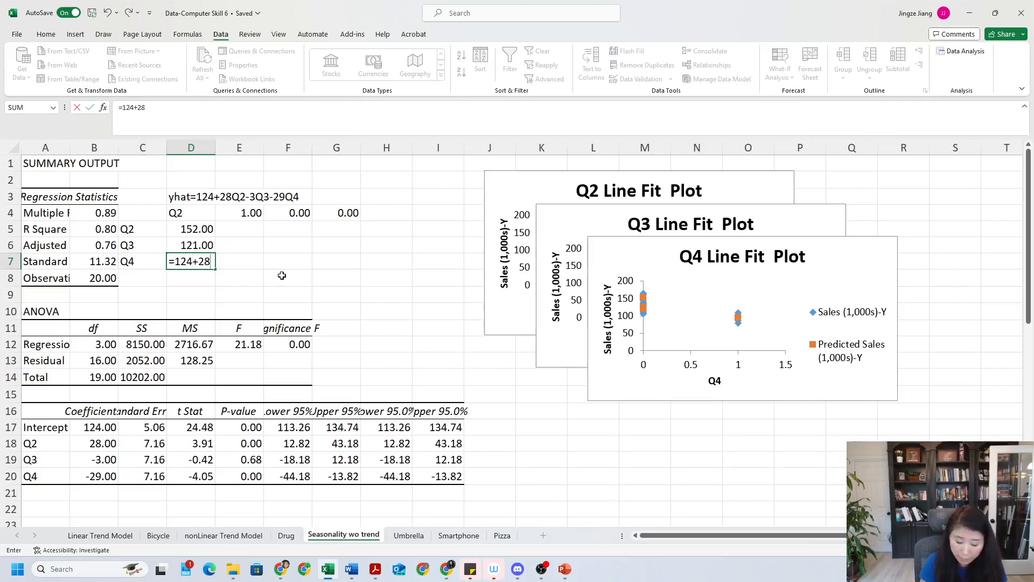
text(*0-3*0-)
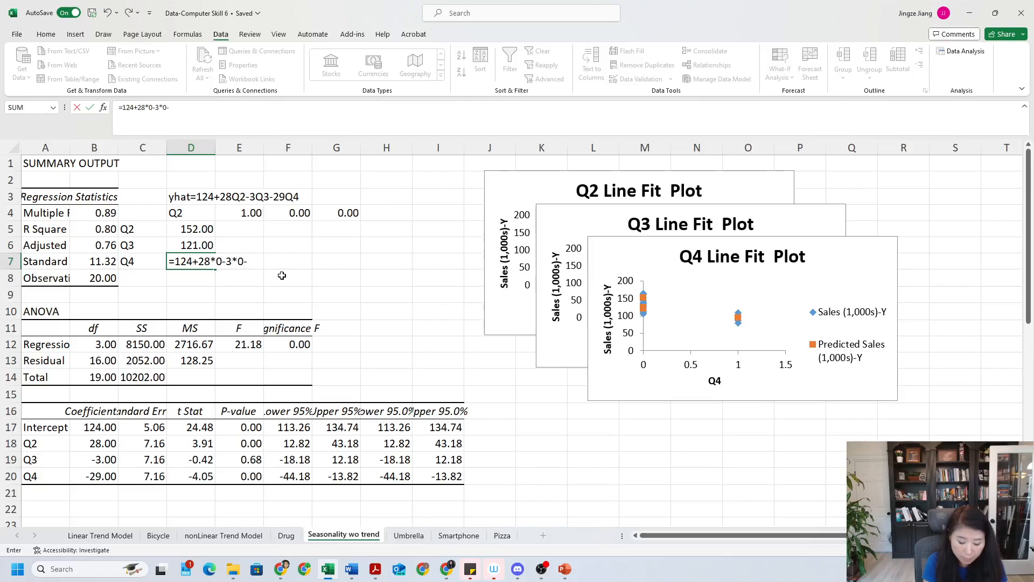
text(29*1)
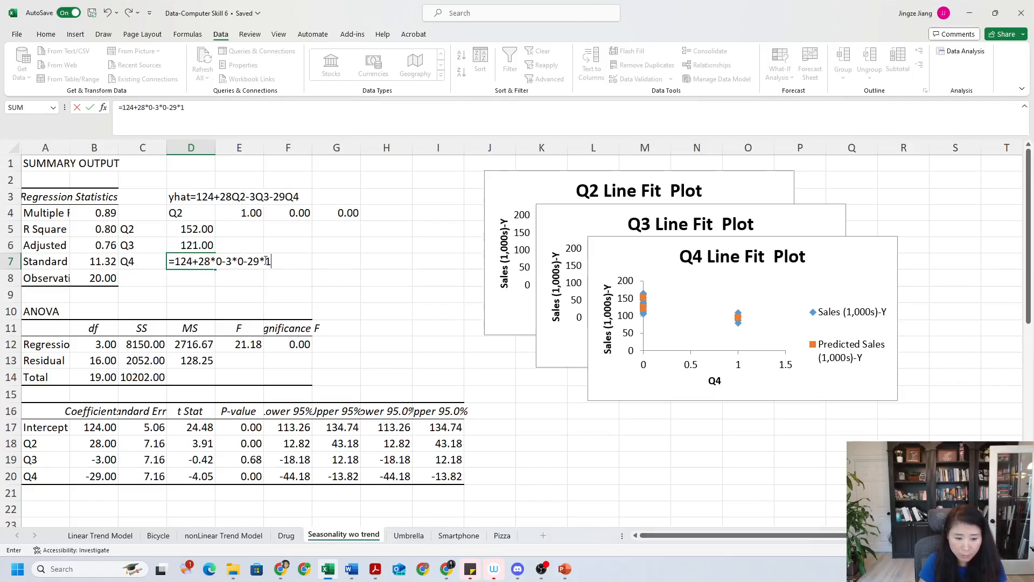
key(Return)
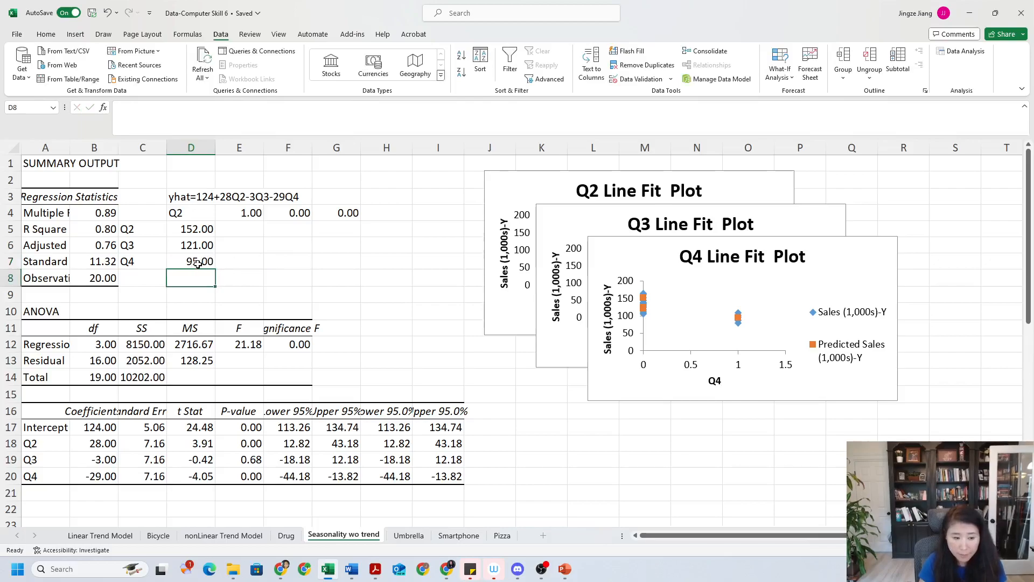
Label cell C8 "Q1" and enter its forecast formula =124+28*0-3*0-29*0 in cell D8
click(132, 273)
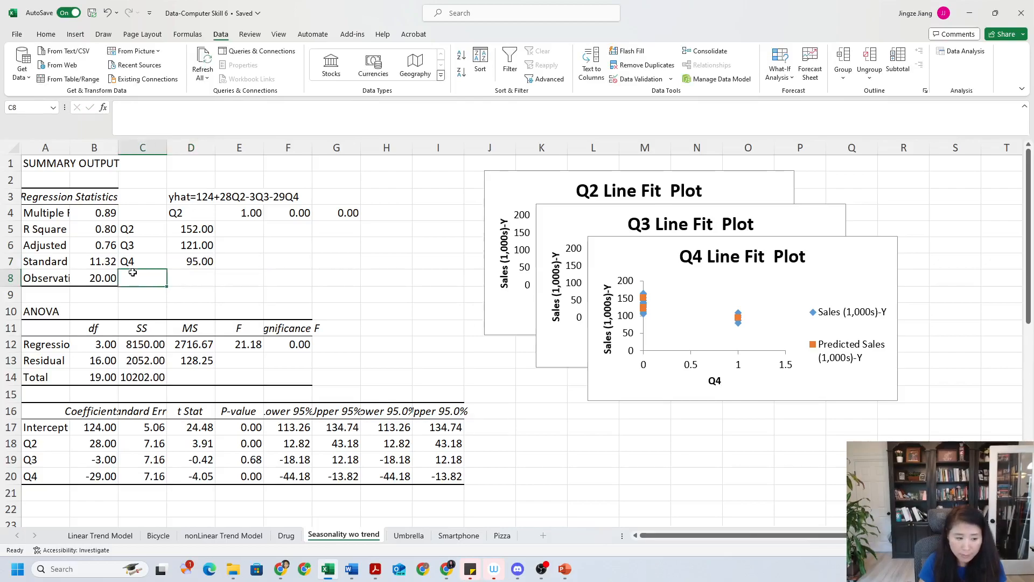
text(Q1)
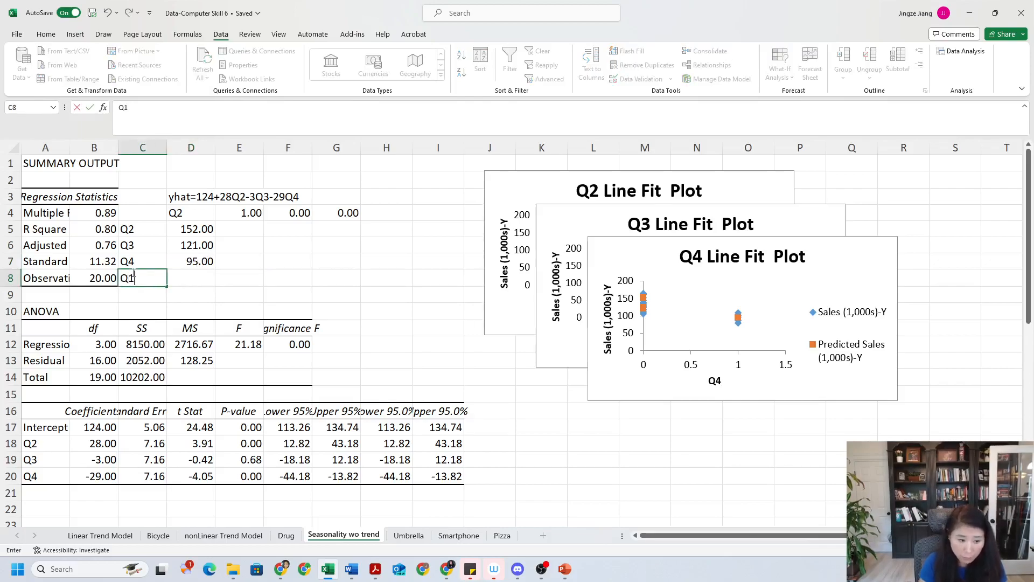
click(207, 274)
text(=)
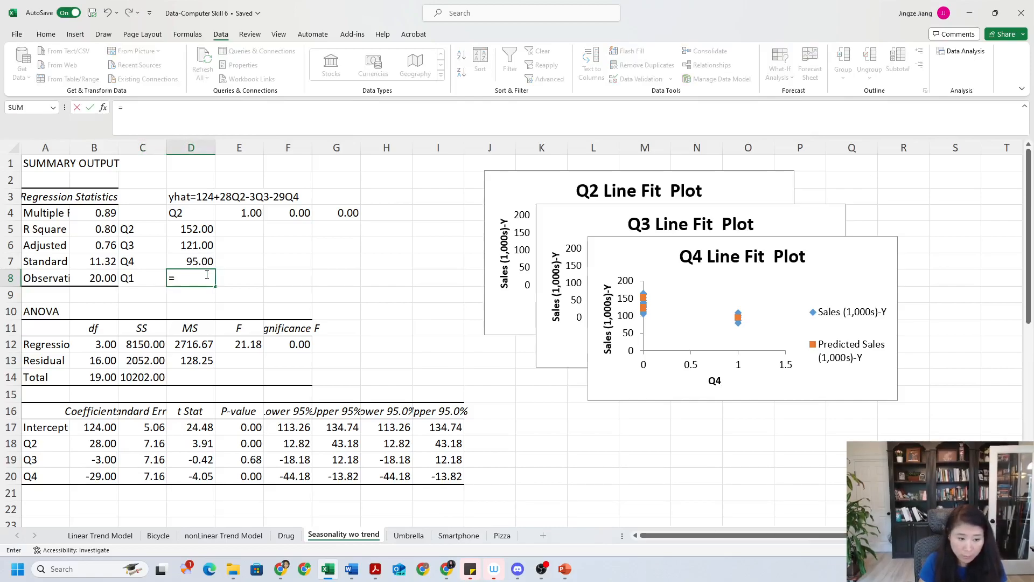
text(124+)
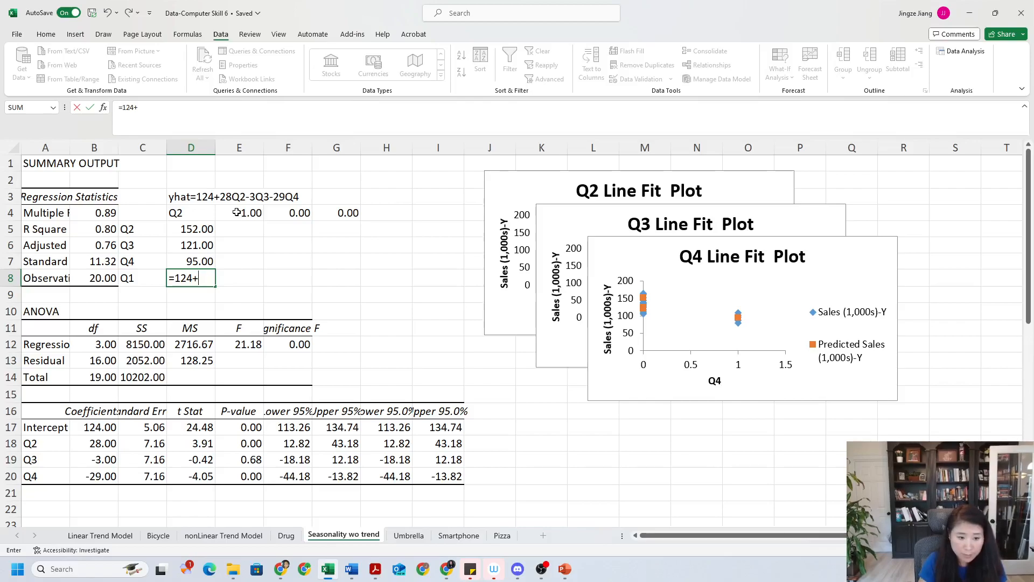
text(28)
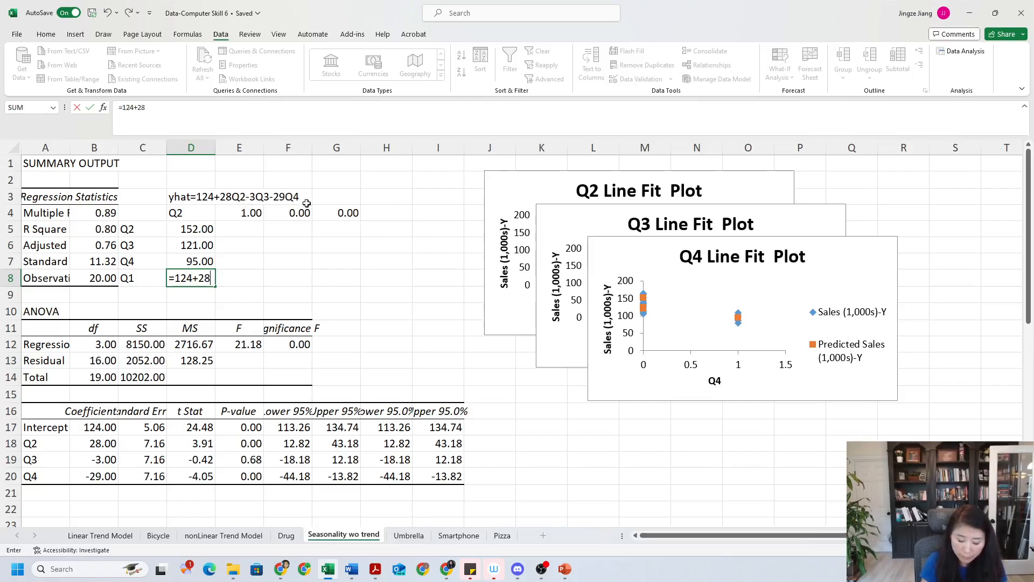
text(*0-3)
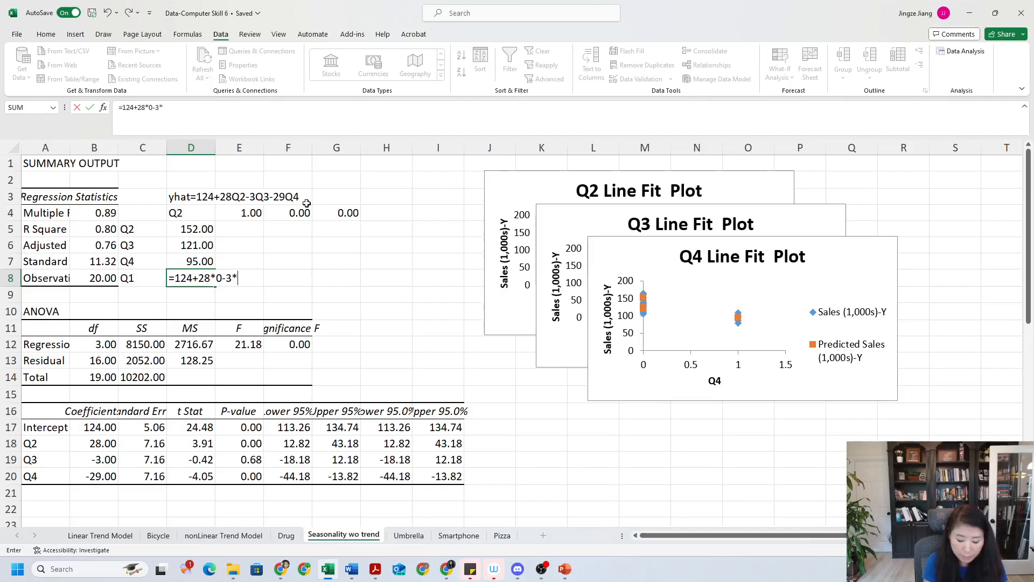
text(*0-29*0)
key(Return)
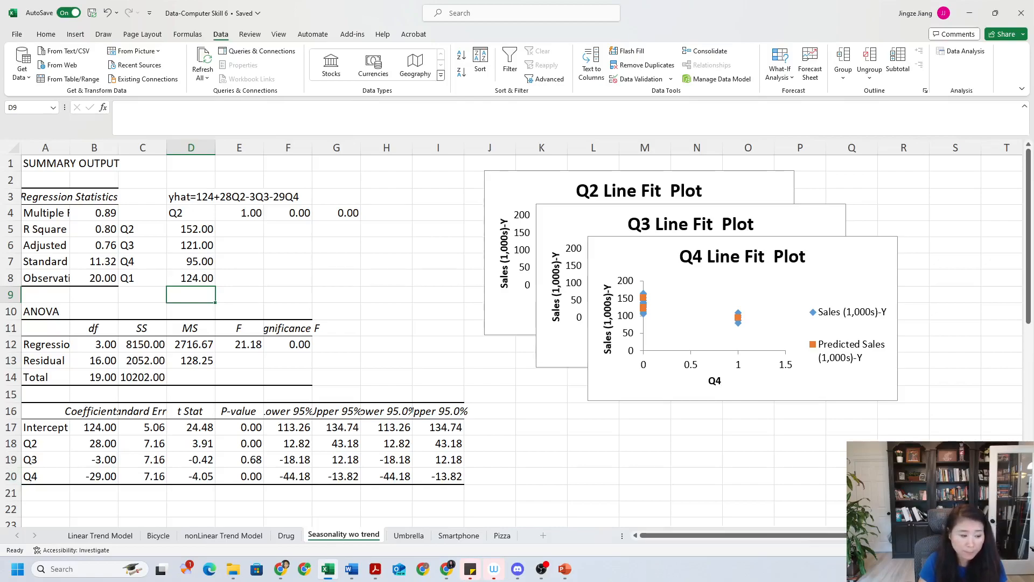
Compare the forecasts in D5 to D8 with the Seasonality Without Trend slides 9 and 11 of the Module 7 presentation in PowerPoint
drag(190, 225, 193, 277)
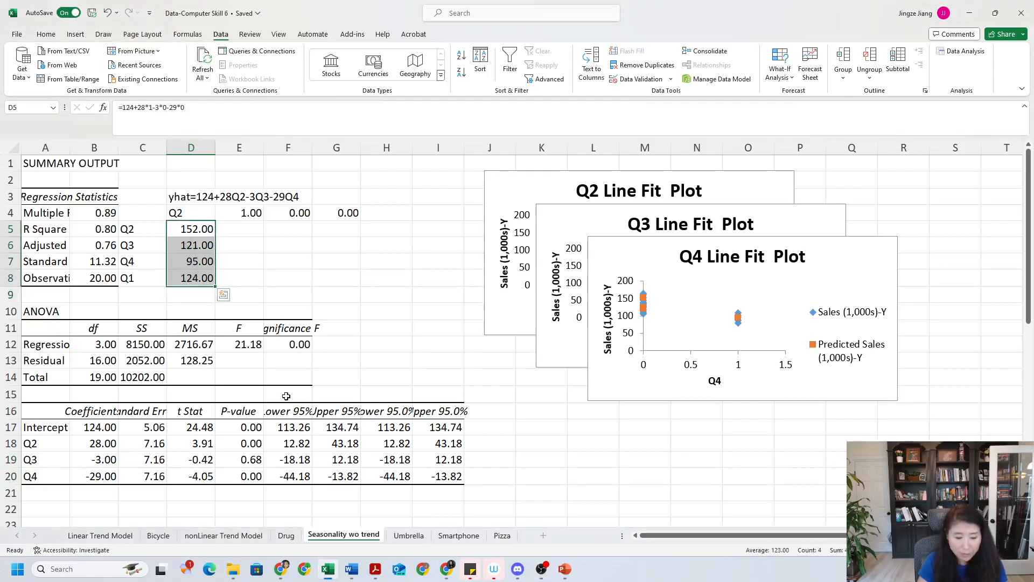
mouse_move(564, 569)
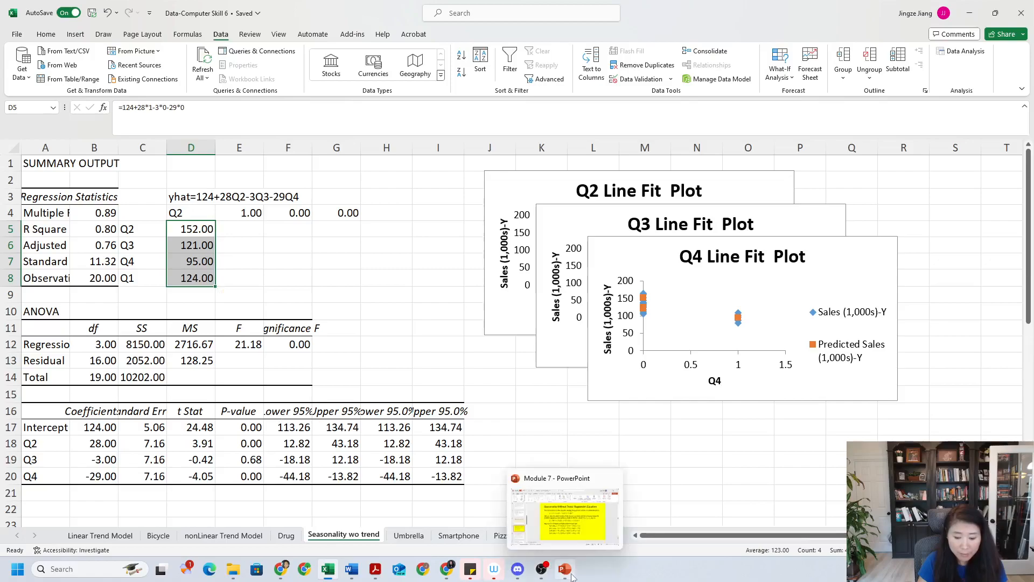
click(572, 533)
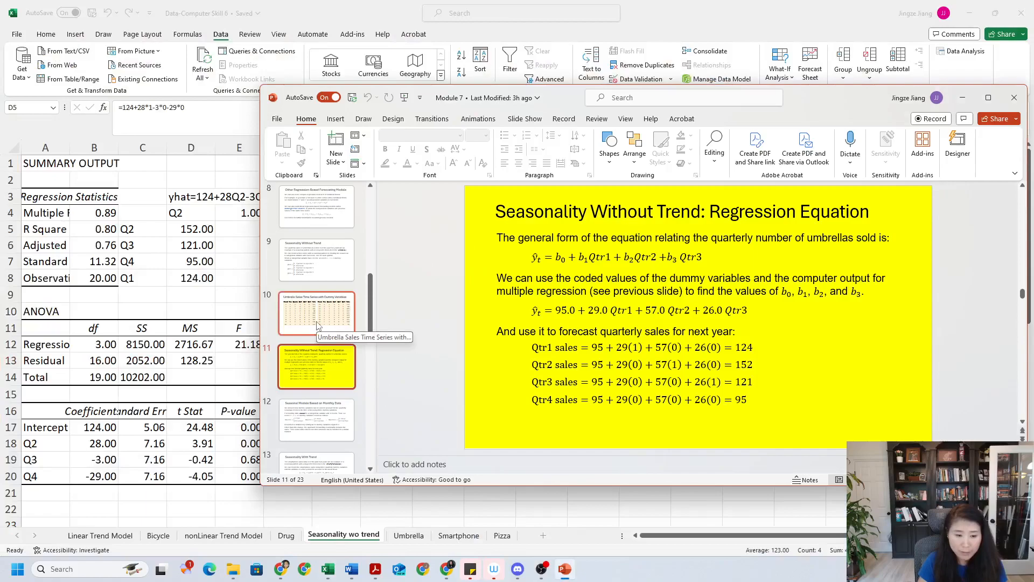
click(324, 279)
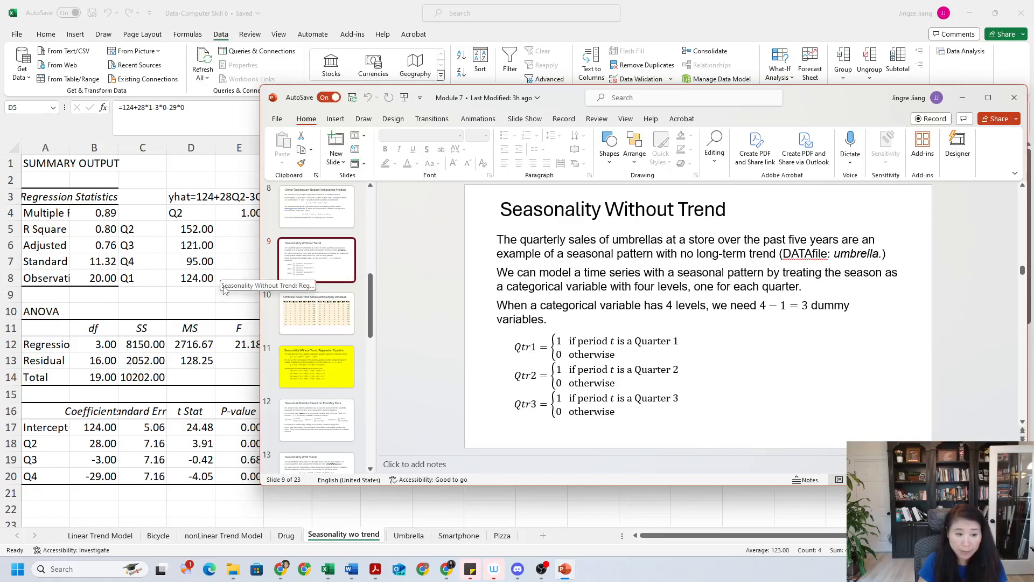
drag(484, 98, 544, 102)
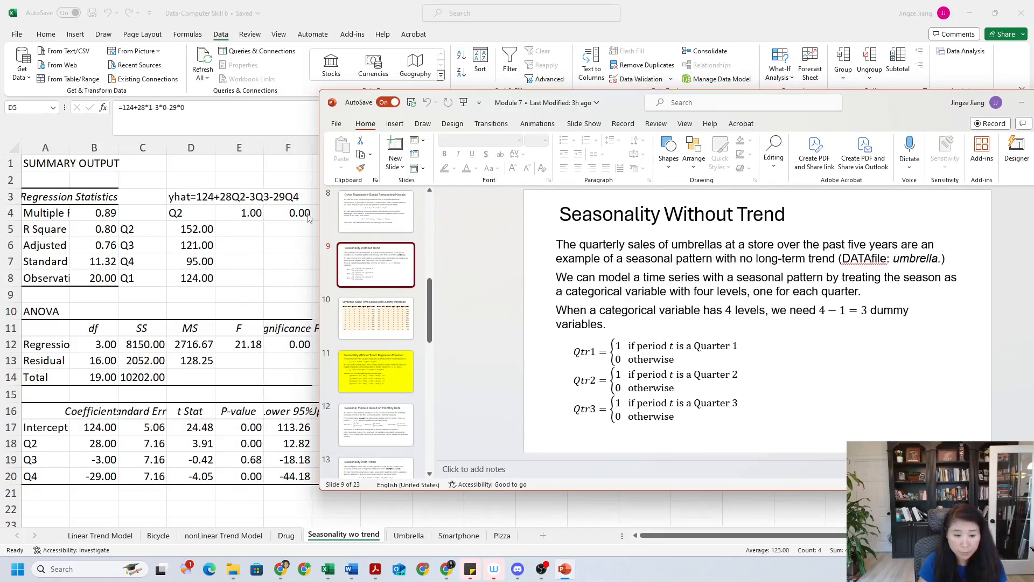
click(411, 369)
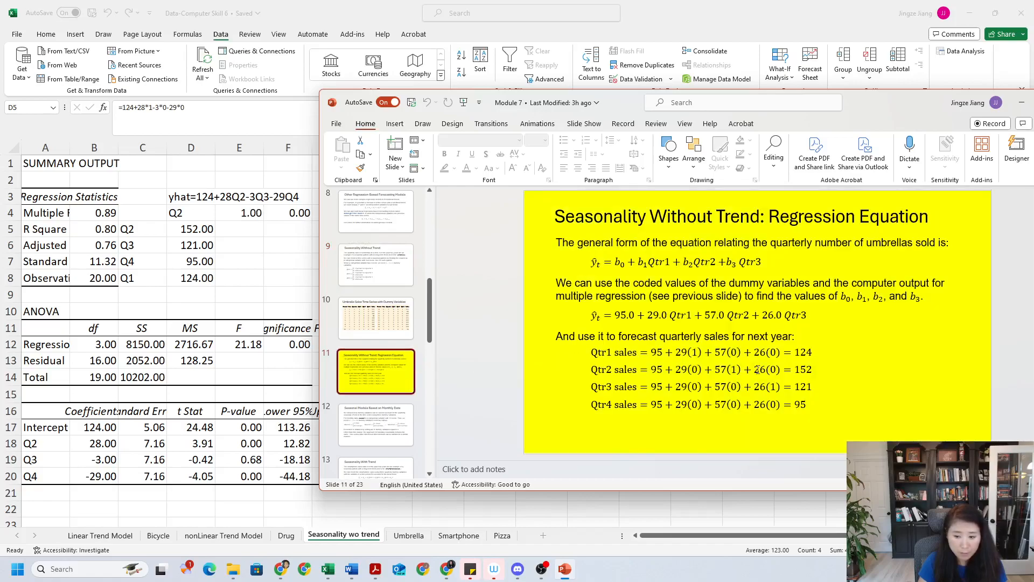